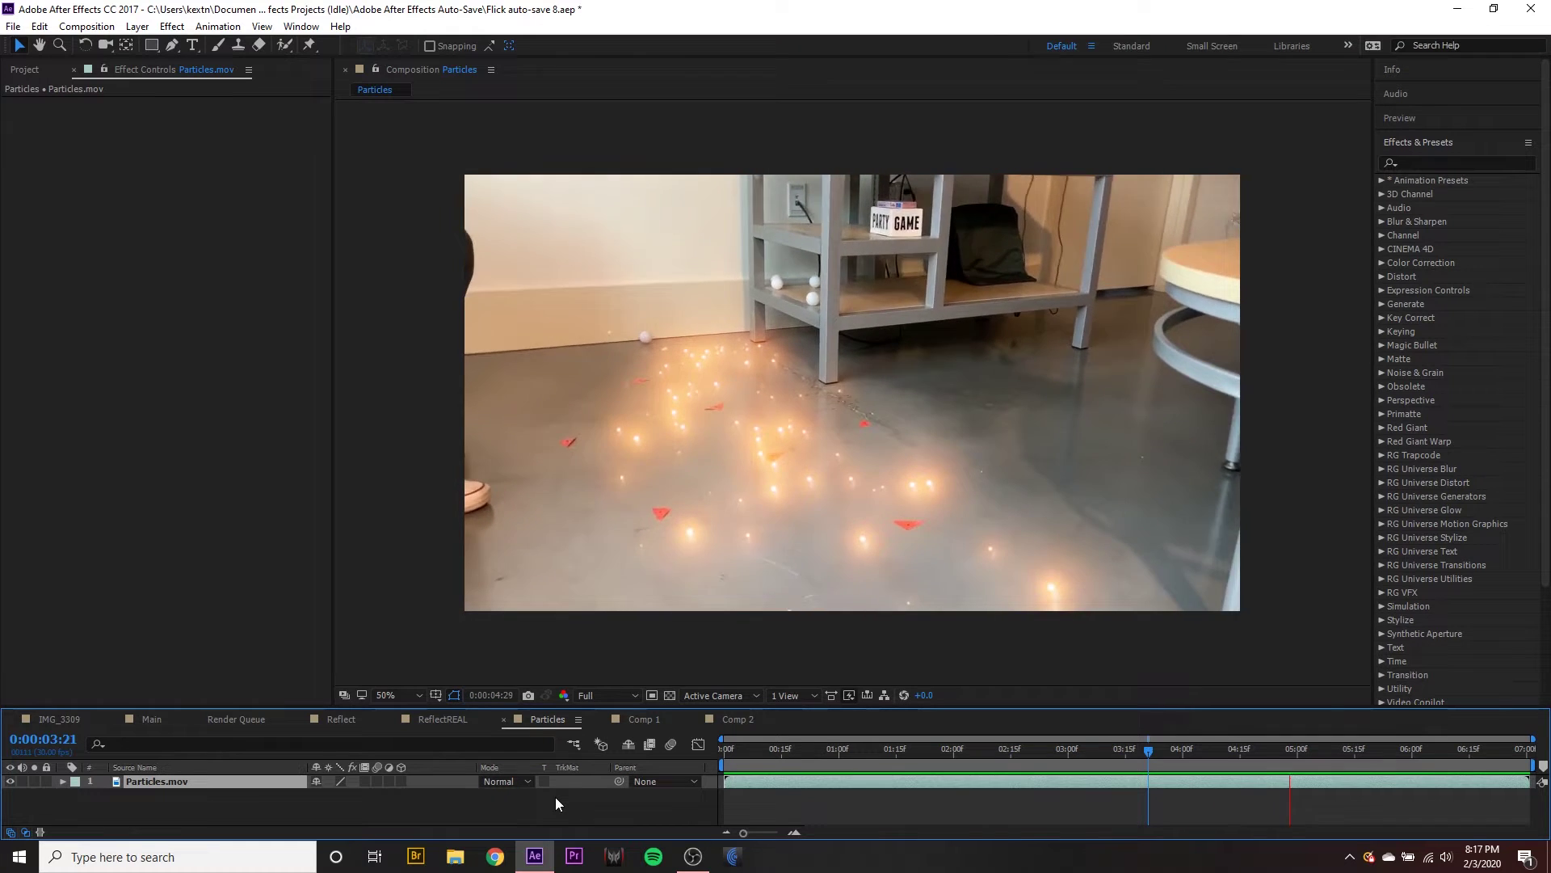
Step: Stop playback on a frame near four seconds and enlarge the composition viewer
drag(1270, 748, 1150, 761)
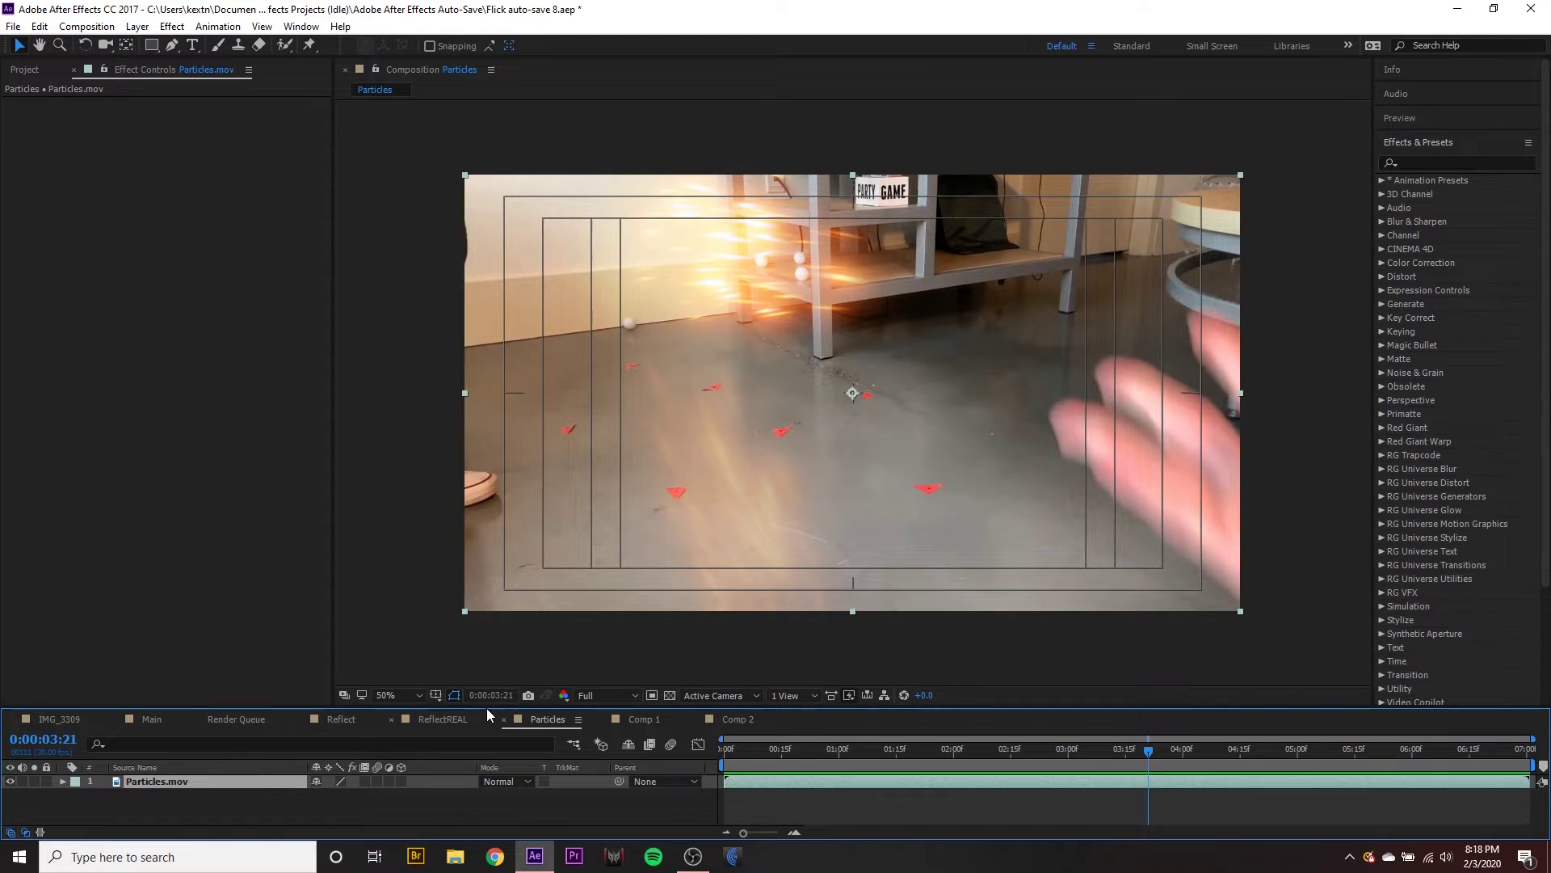
drag(487, 707, 400, 680)
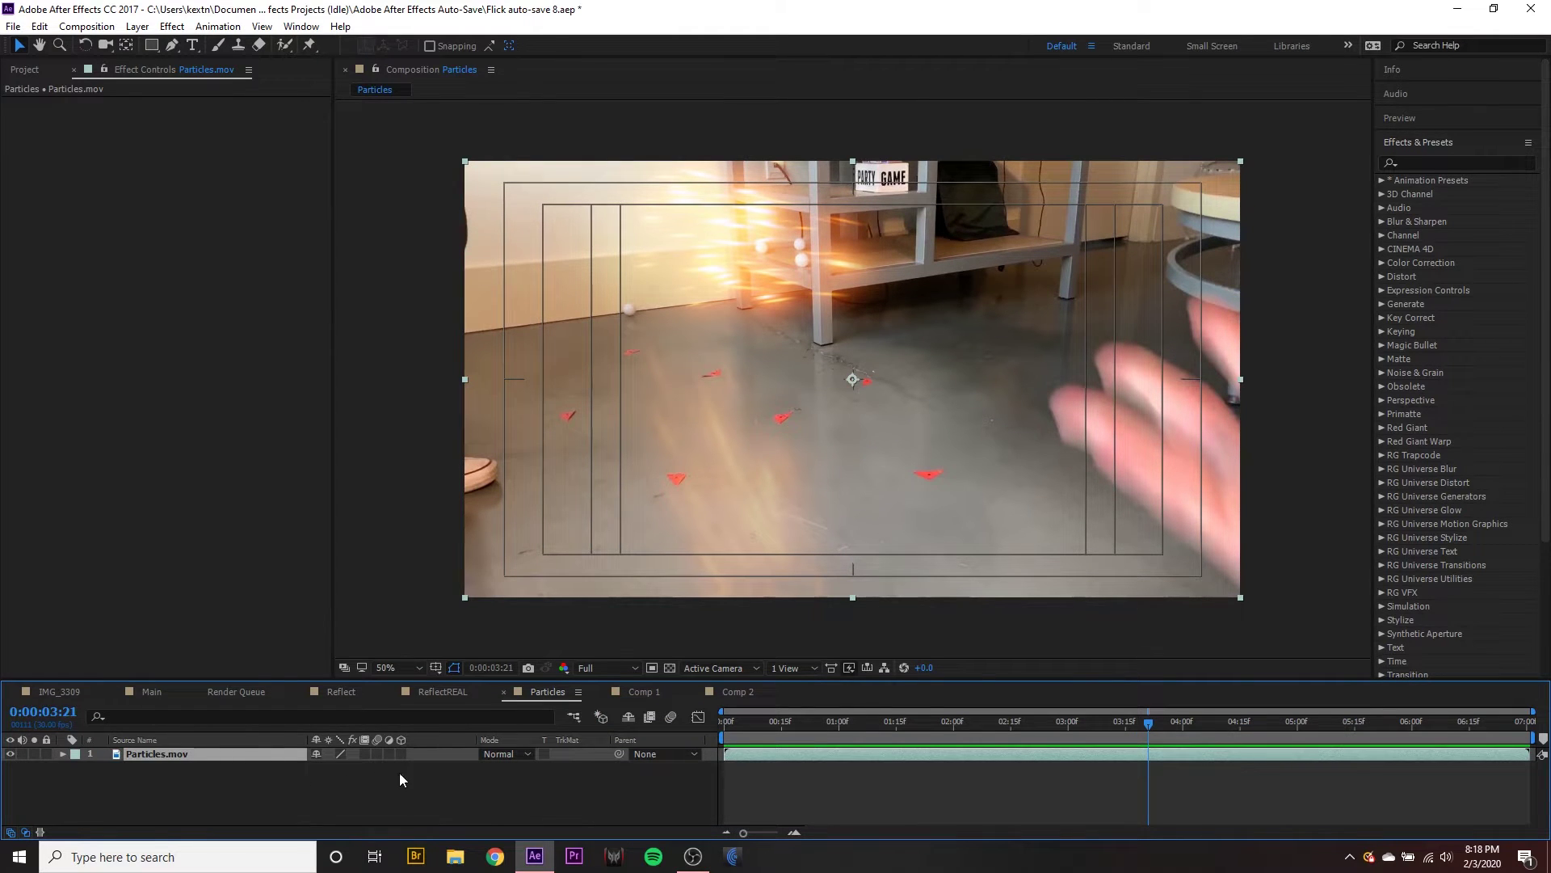
drag(488, 679, 488, 702)
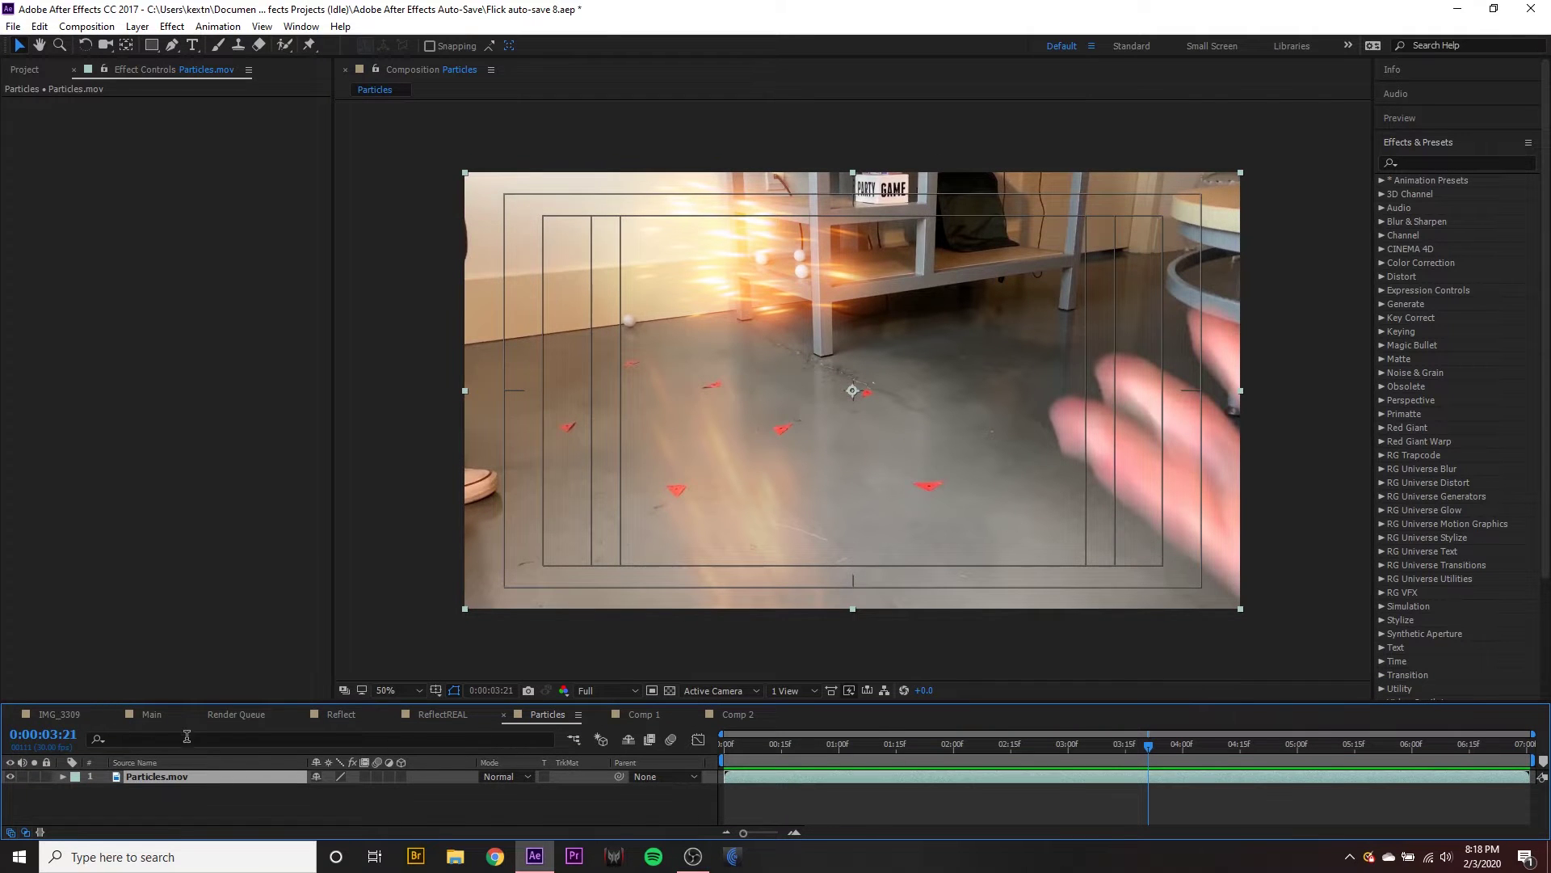
Step: In Main, inspect the 3D Camera Tracker and camera layers, zooming the viewer 100% then 50%
click(150, 715)
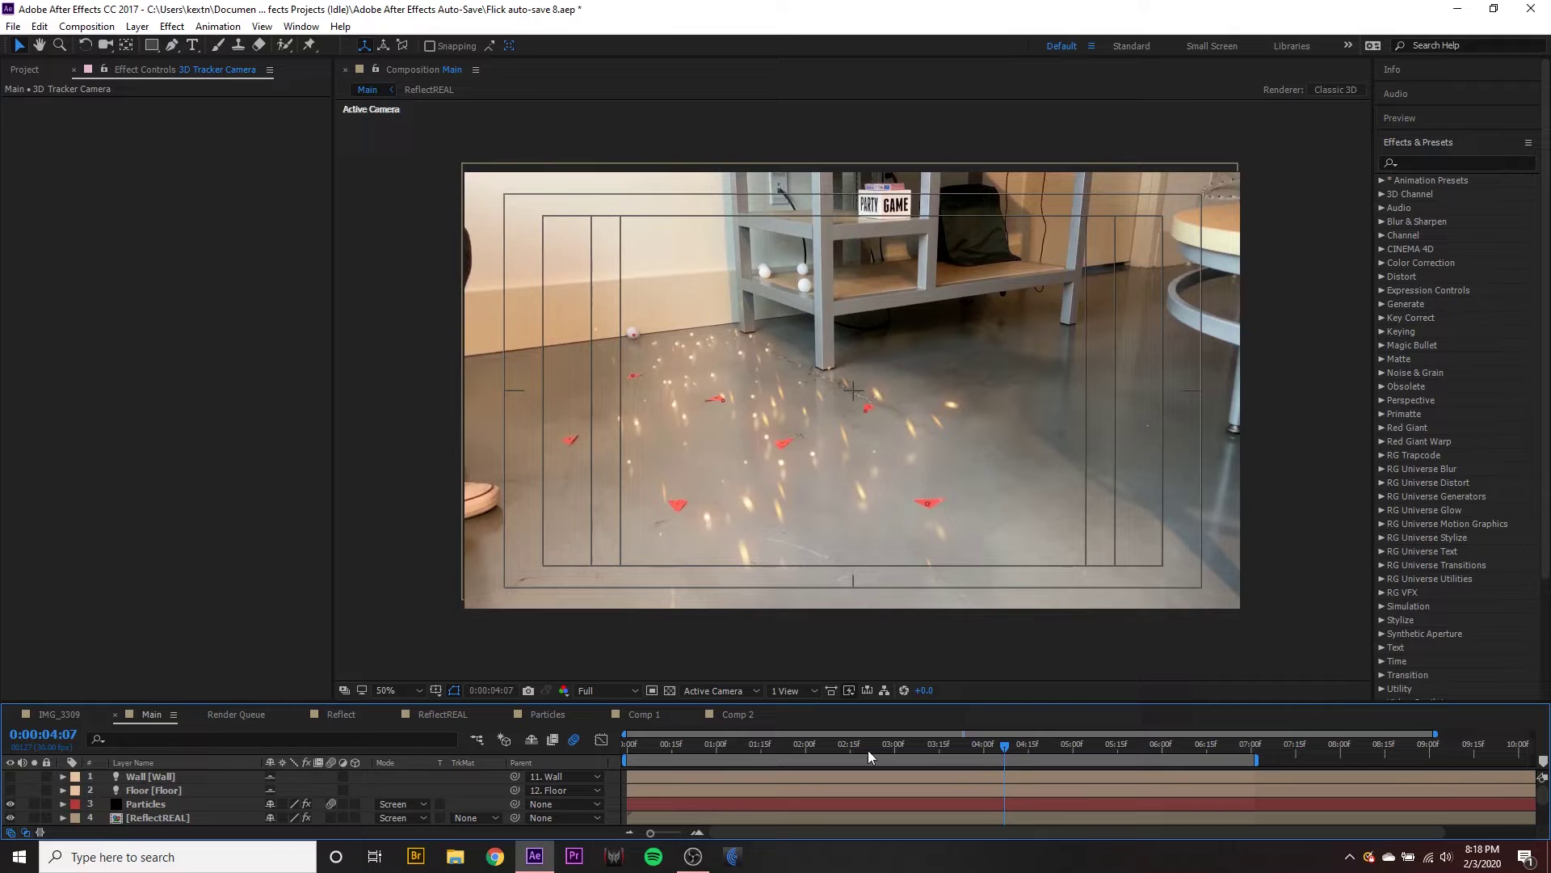
scroll(175, 786, down, 5)
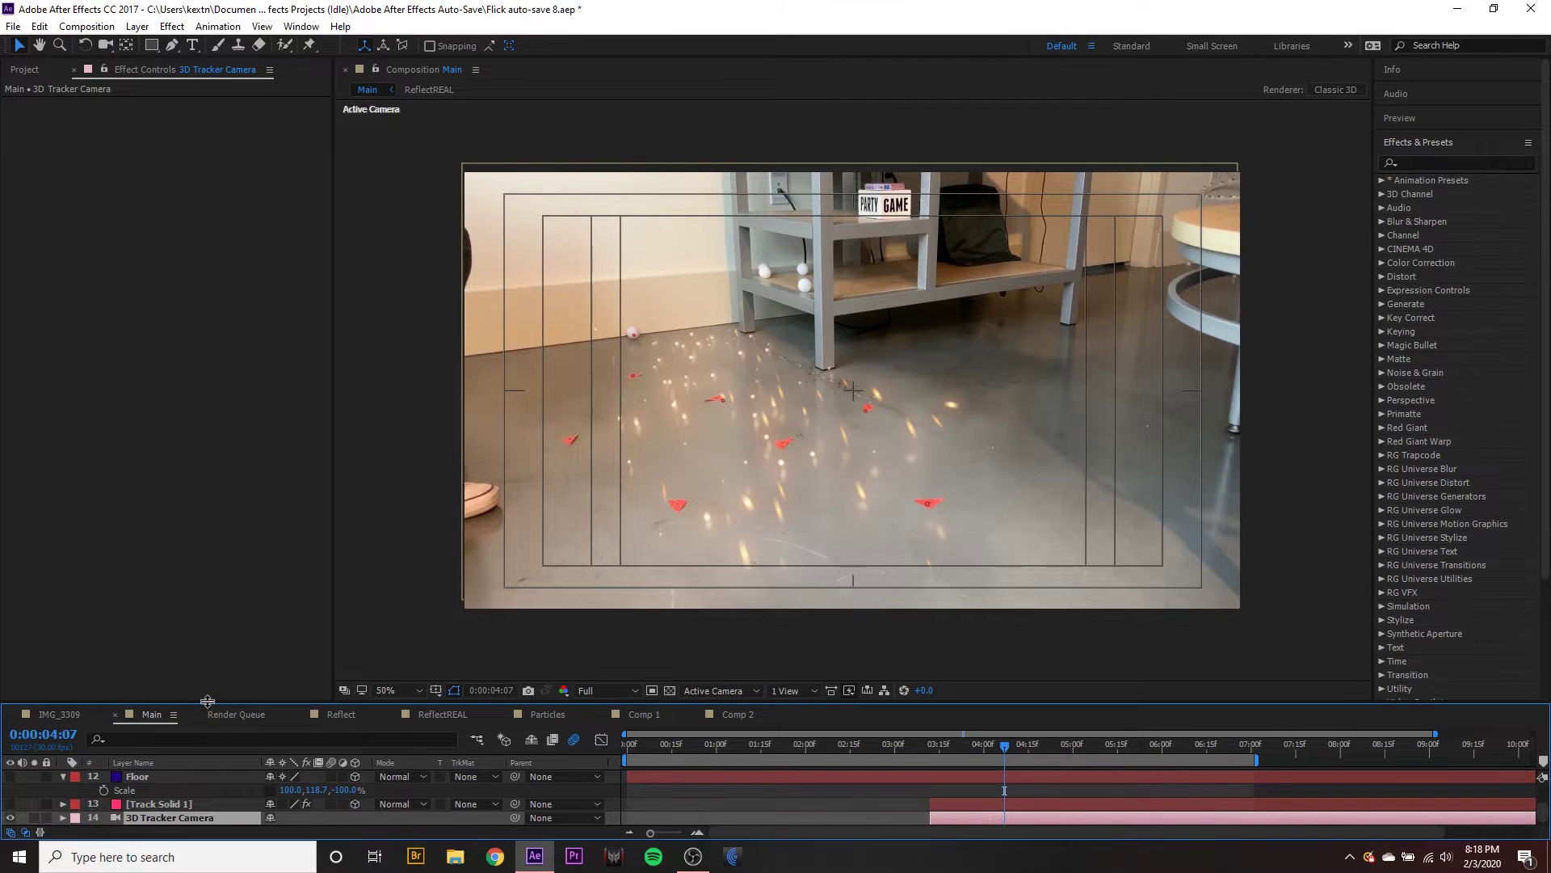
drag(208, 701, 224, 565)
click(162, 804)
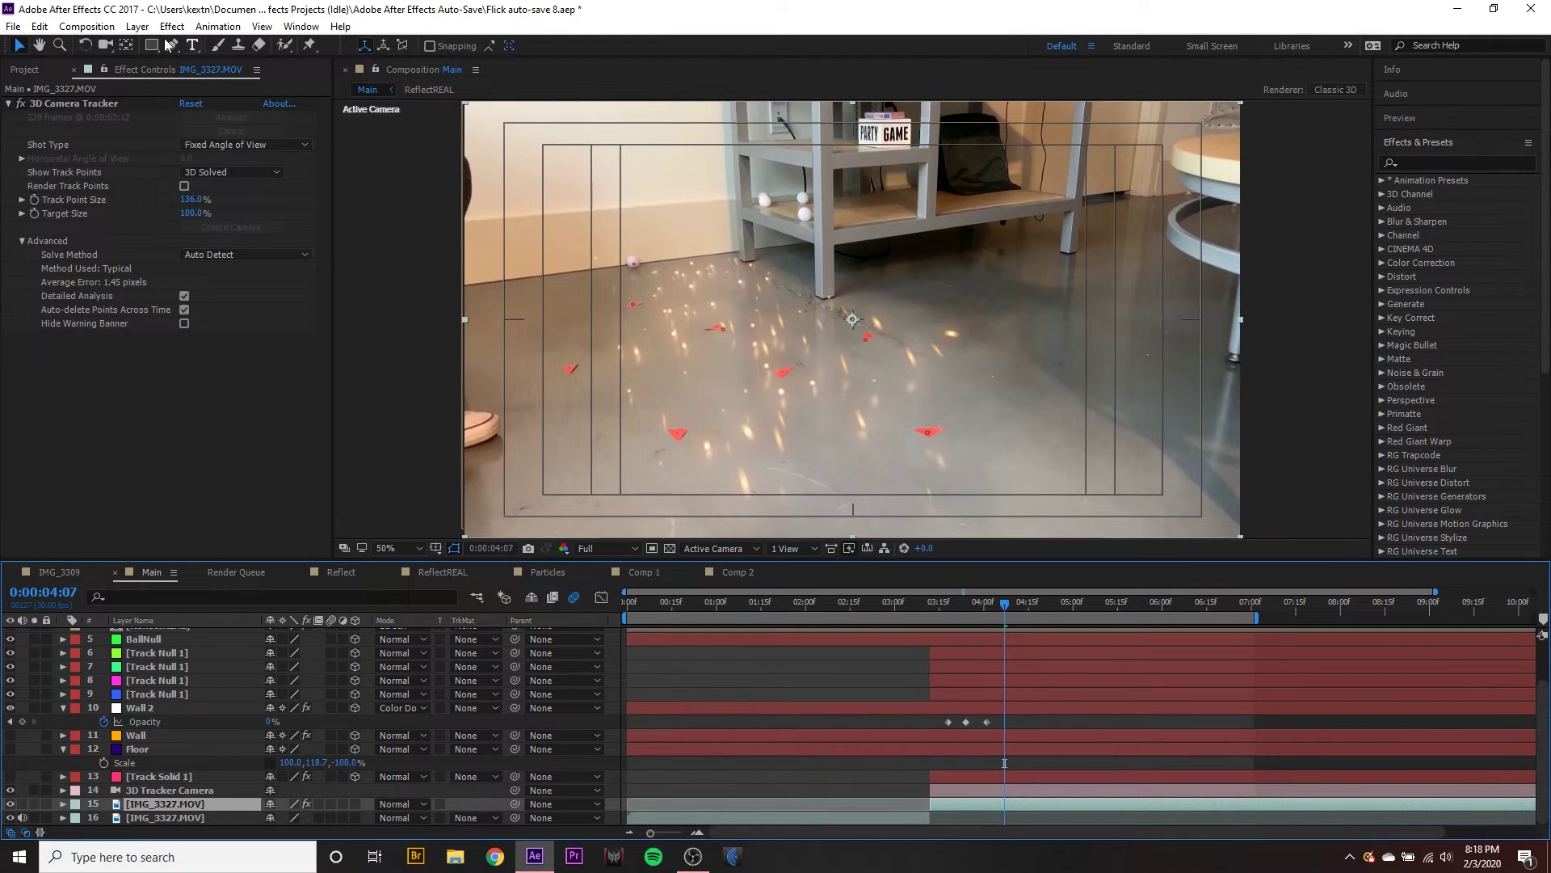
click(178, 791)
scroll(202, 792, up, 2)
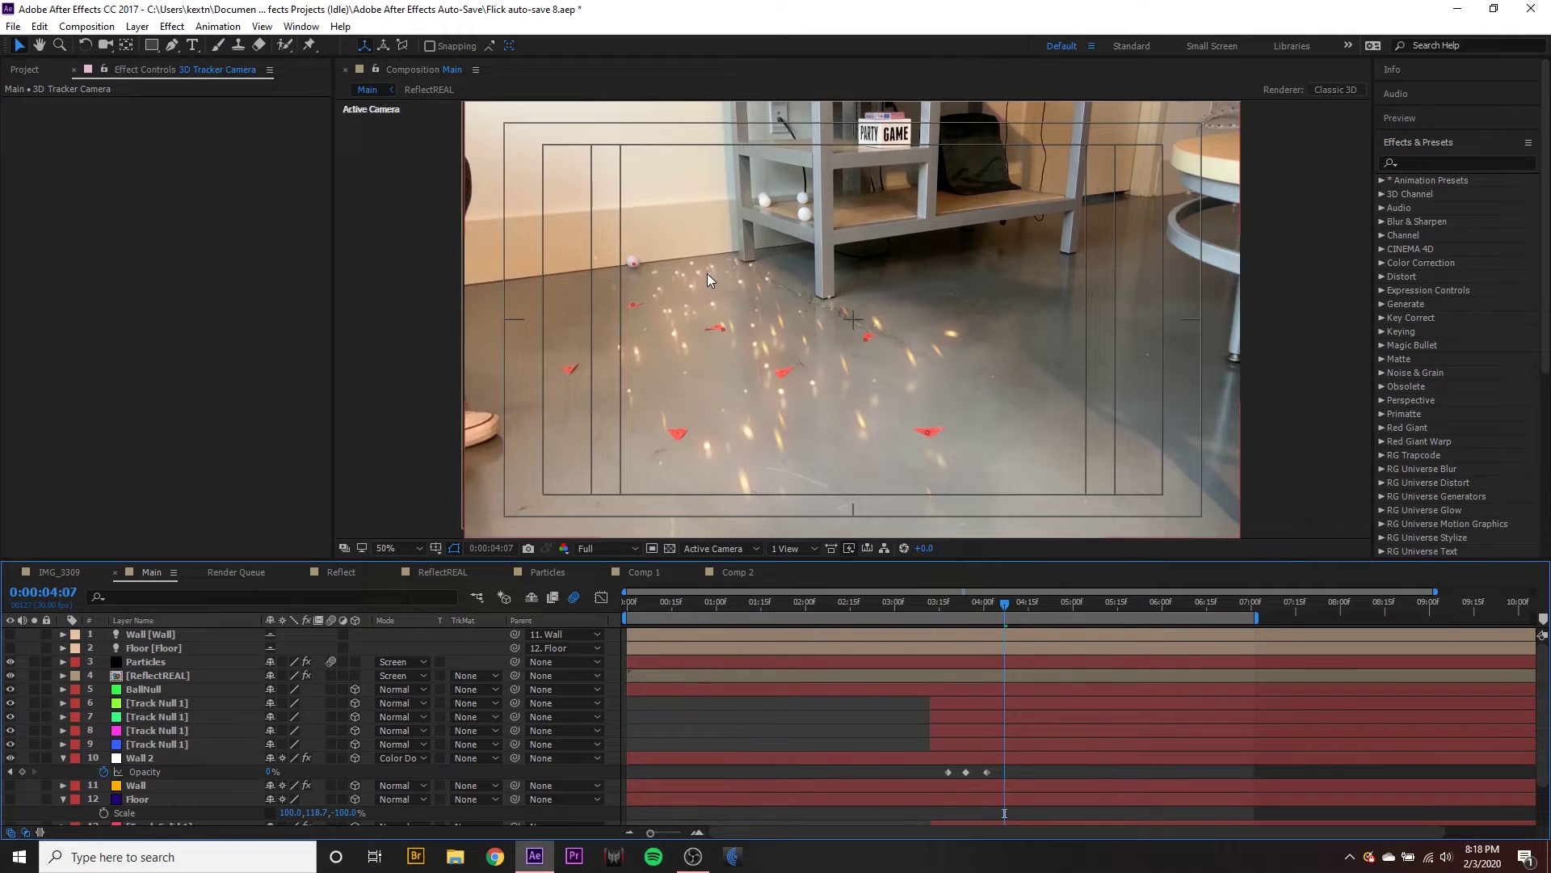
key(slash)
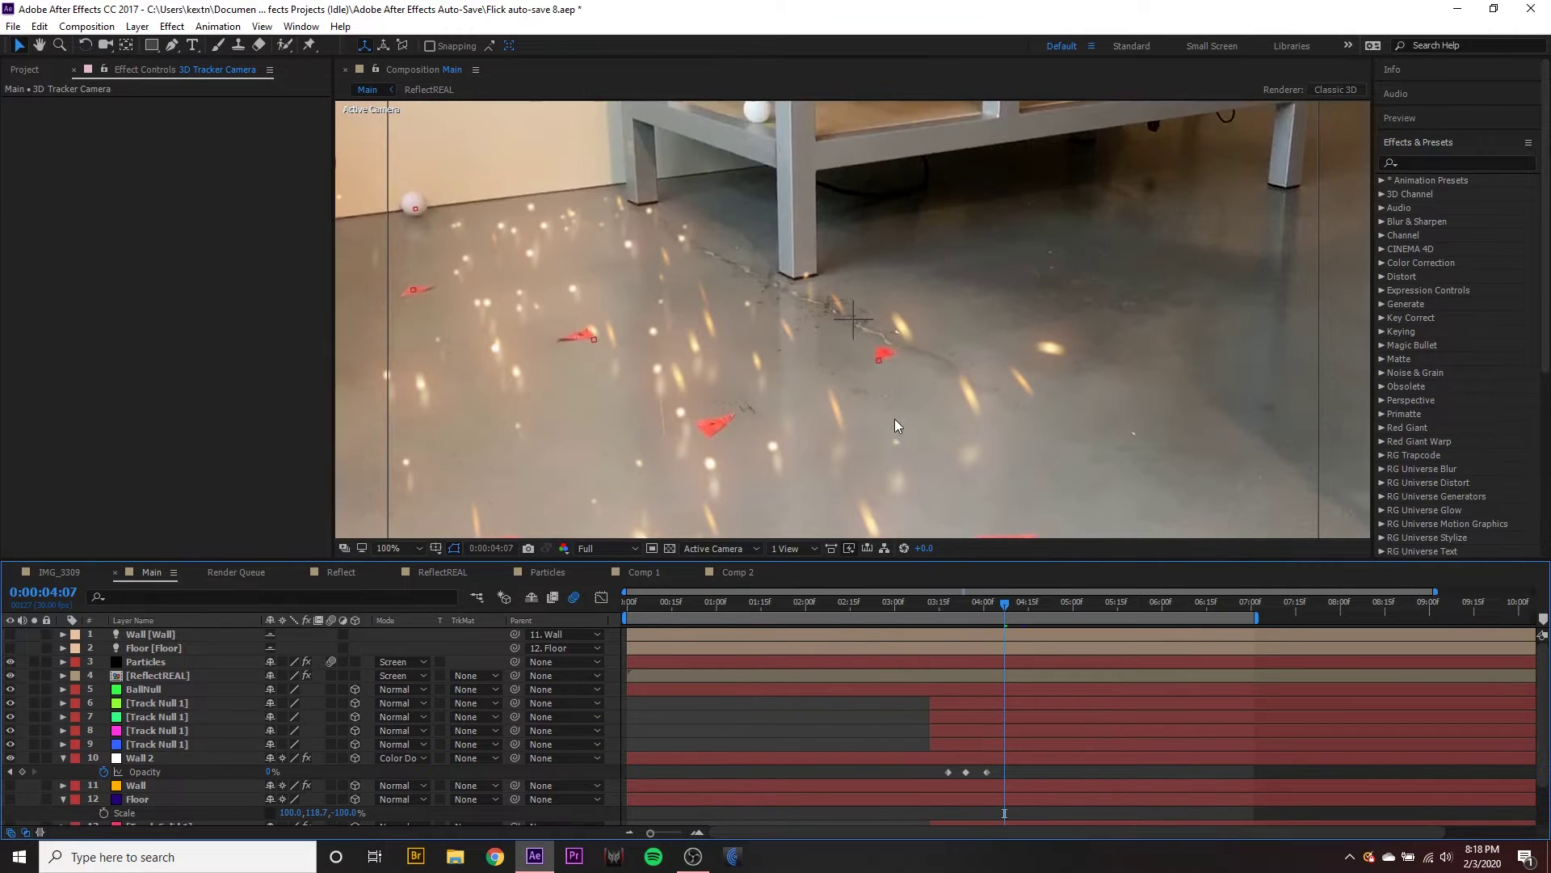
key(comma)
key(comma)
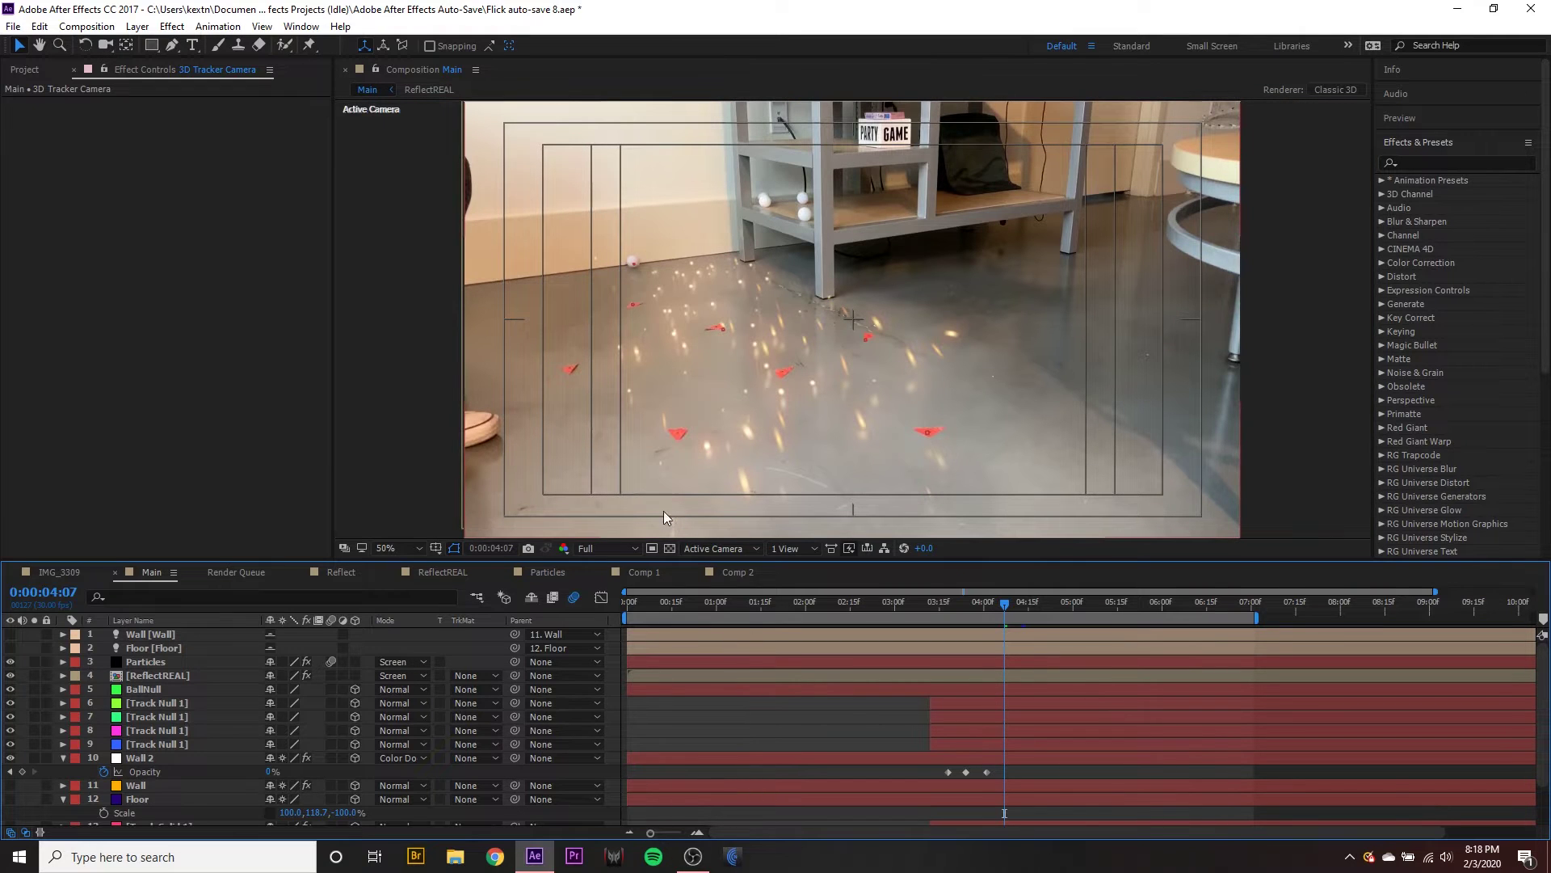
click(641, 573)
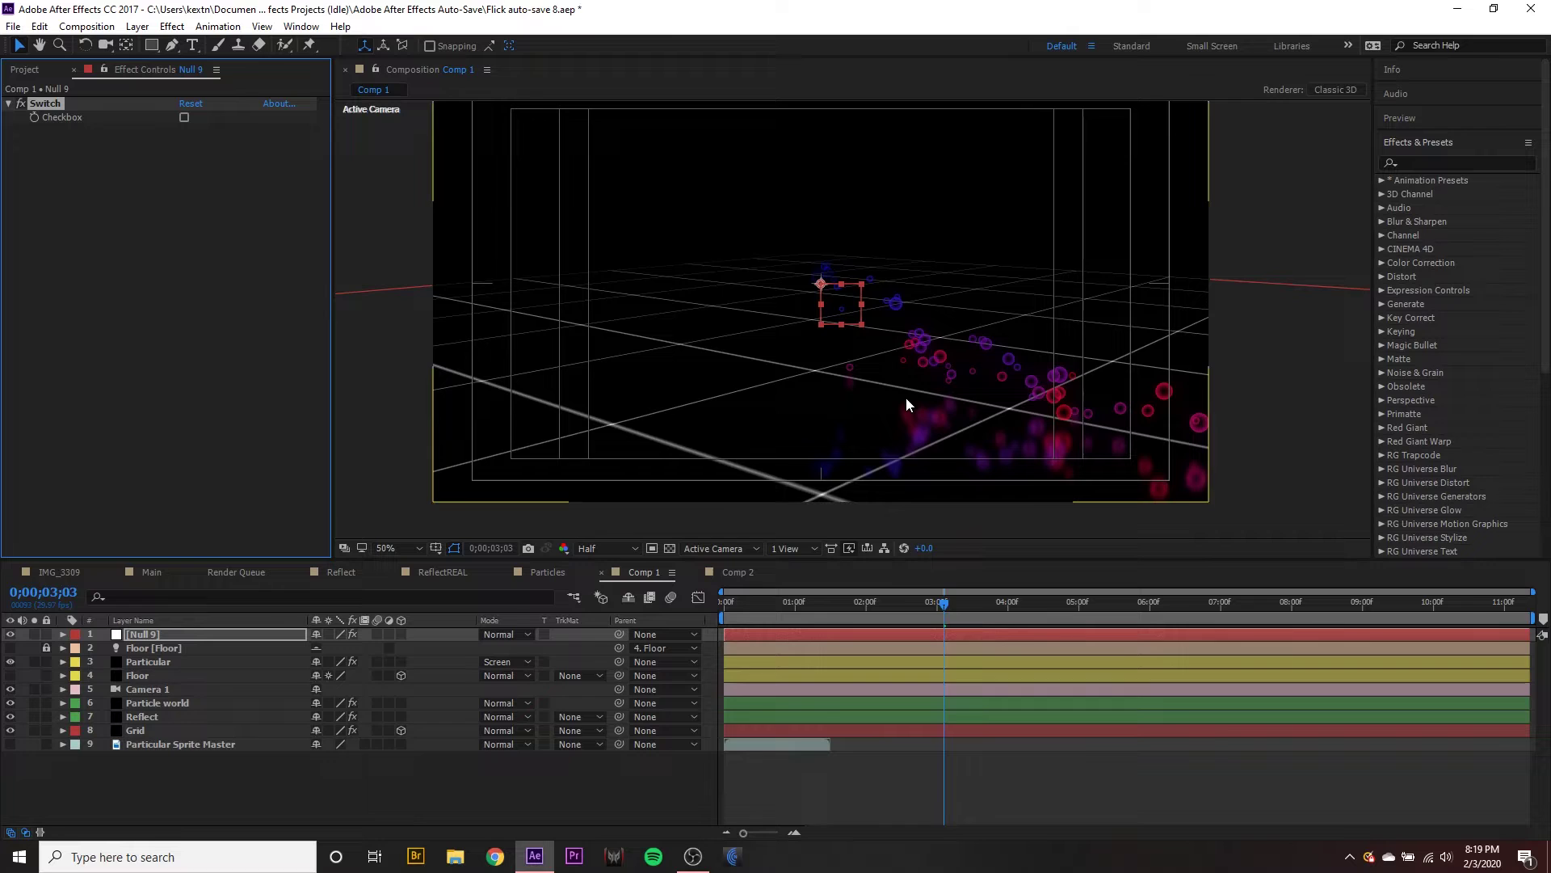
drag(857, 611, 840, 612)
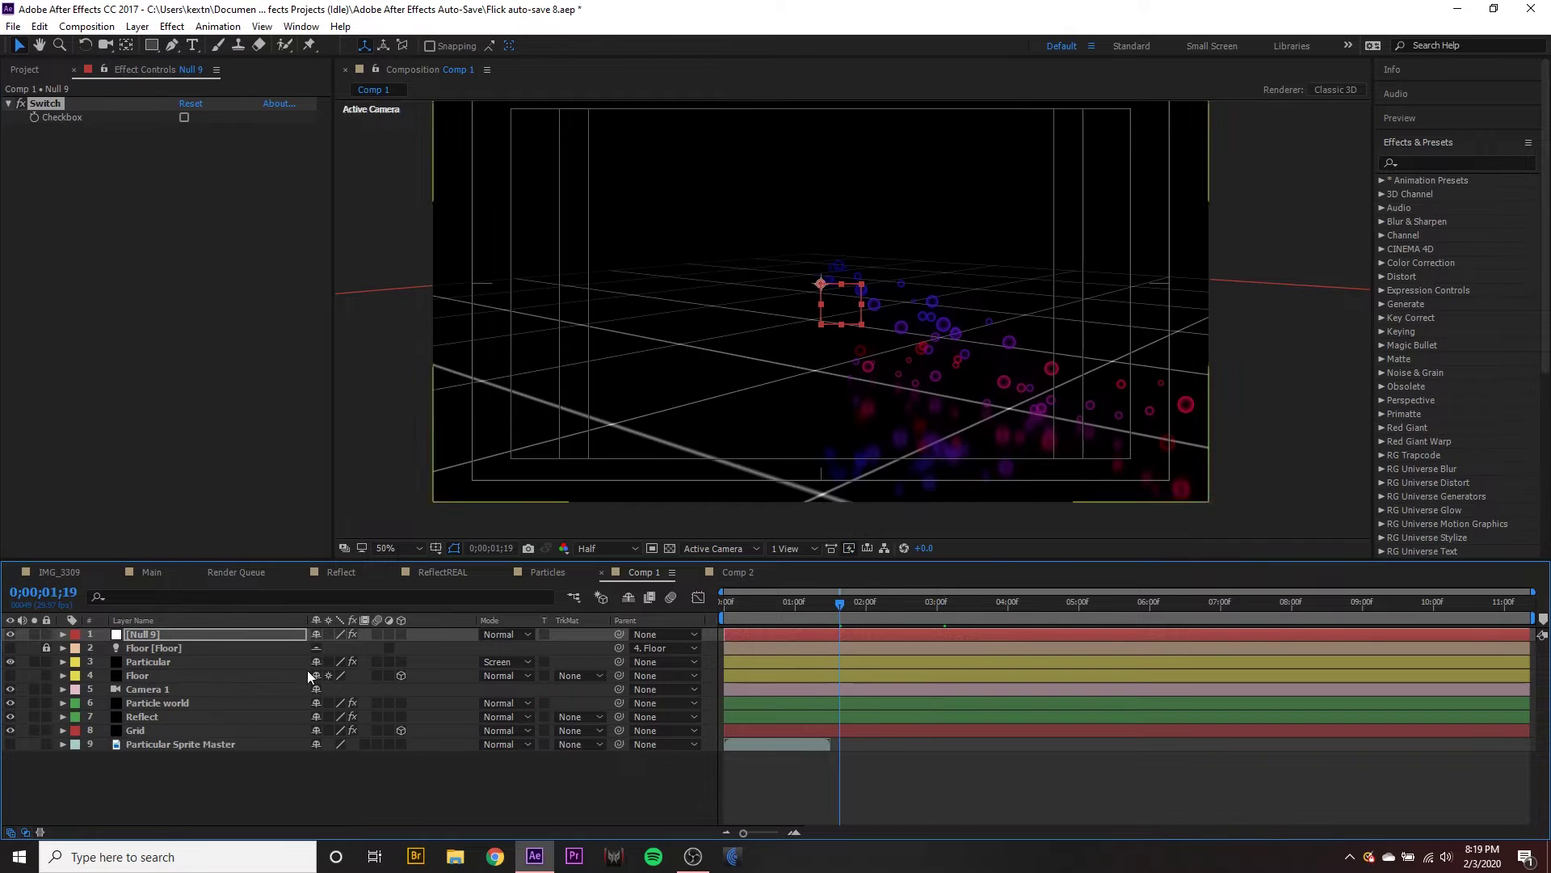
click(167, 717)
click(163, 723)
click(164, 716)
click(166, 704)
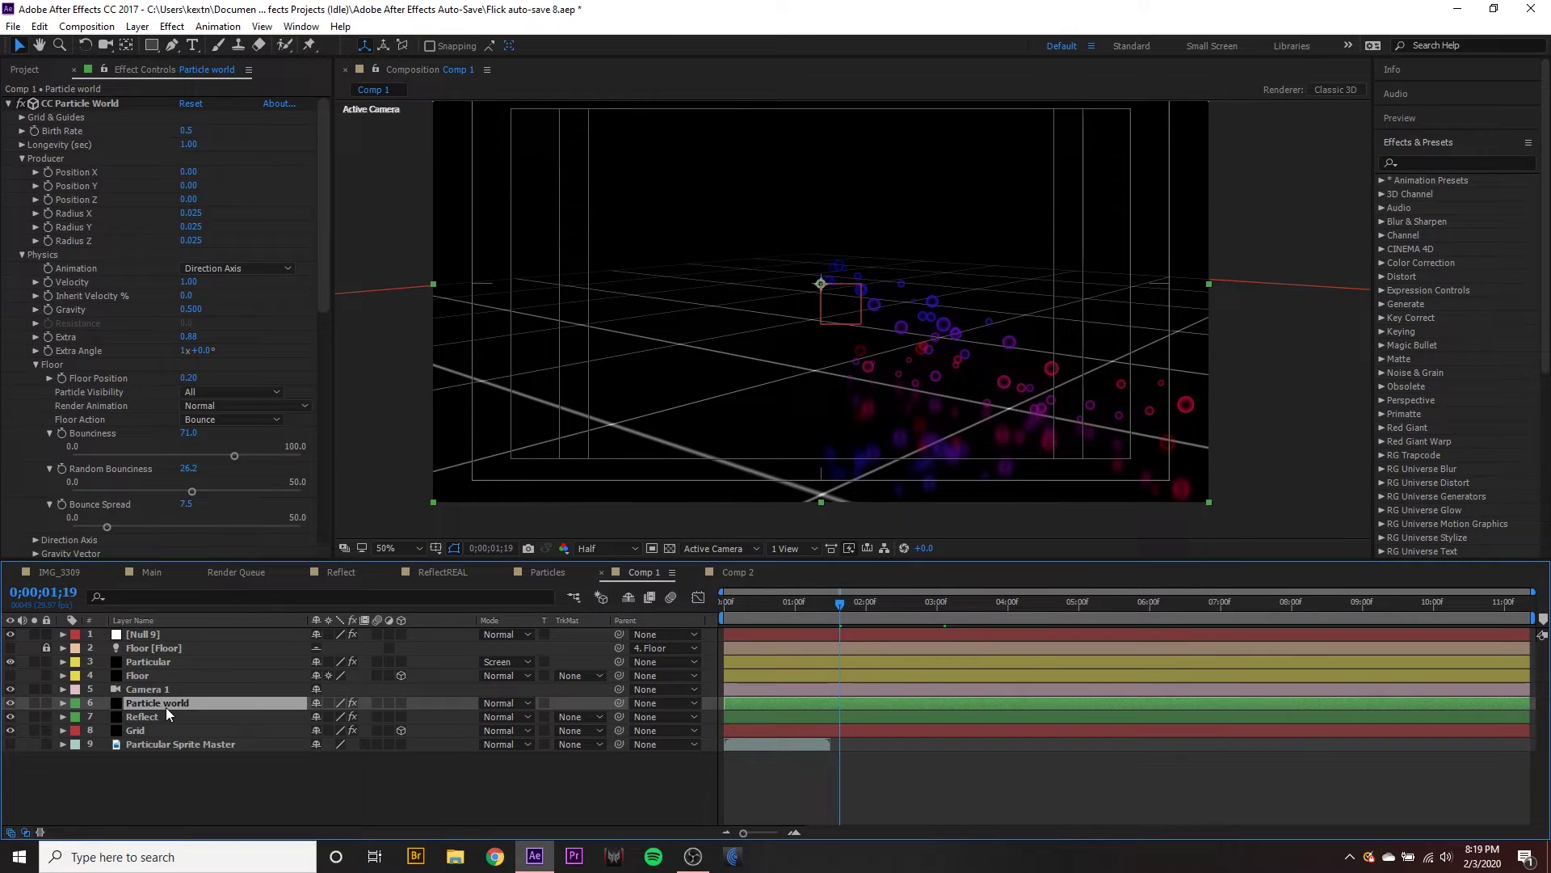
click(169, 716)
click(71, 103)
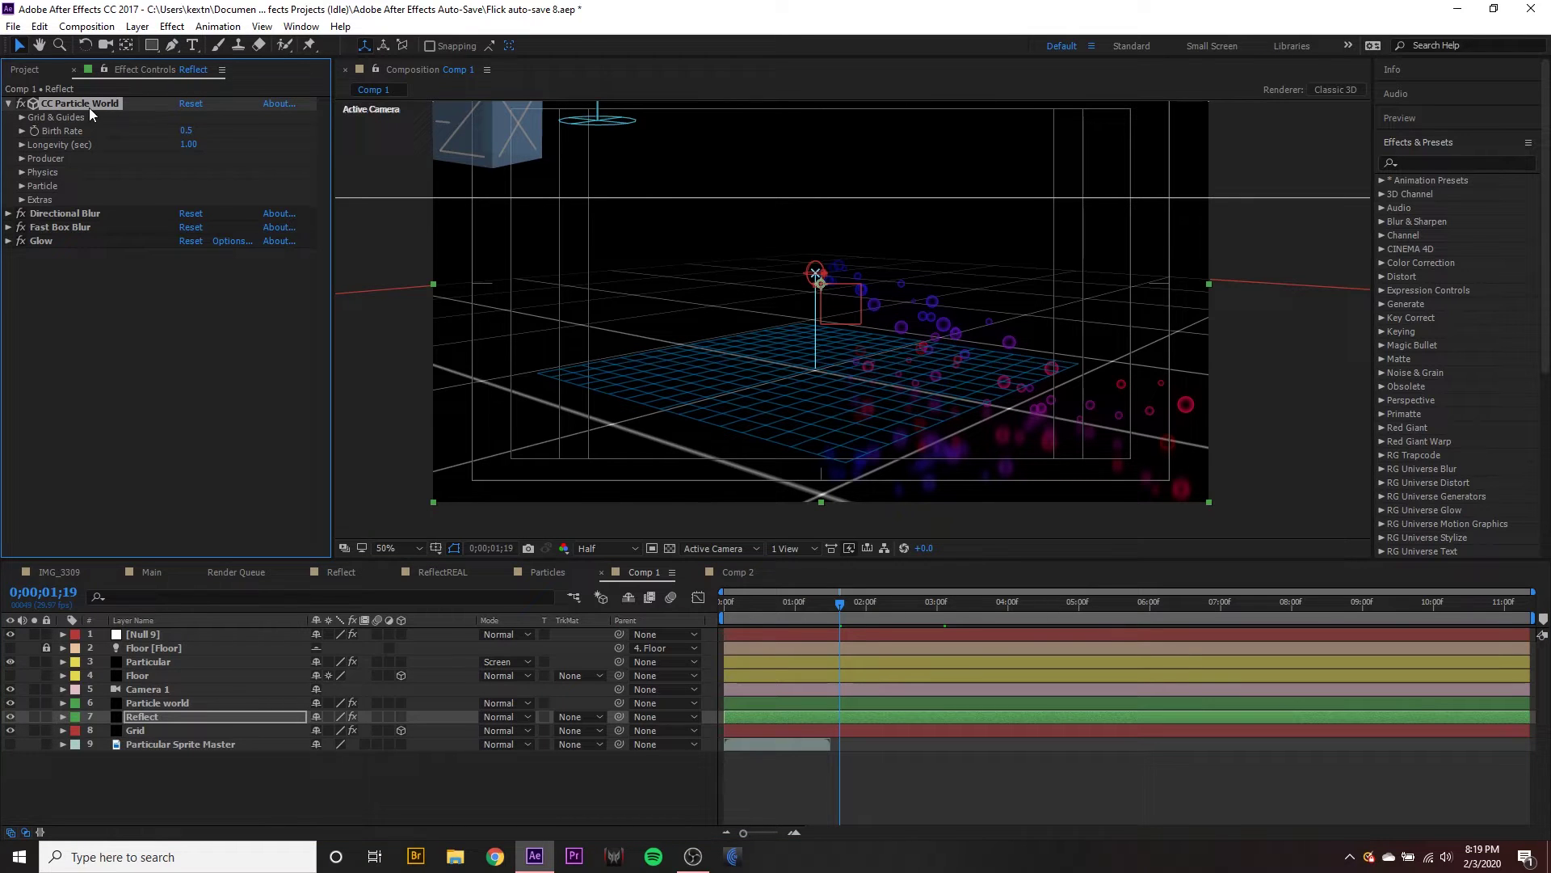
key(c)
drag(783, 393, 765, 535)
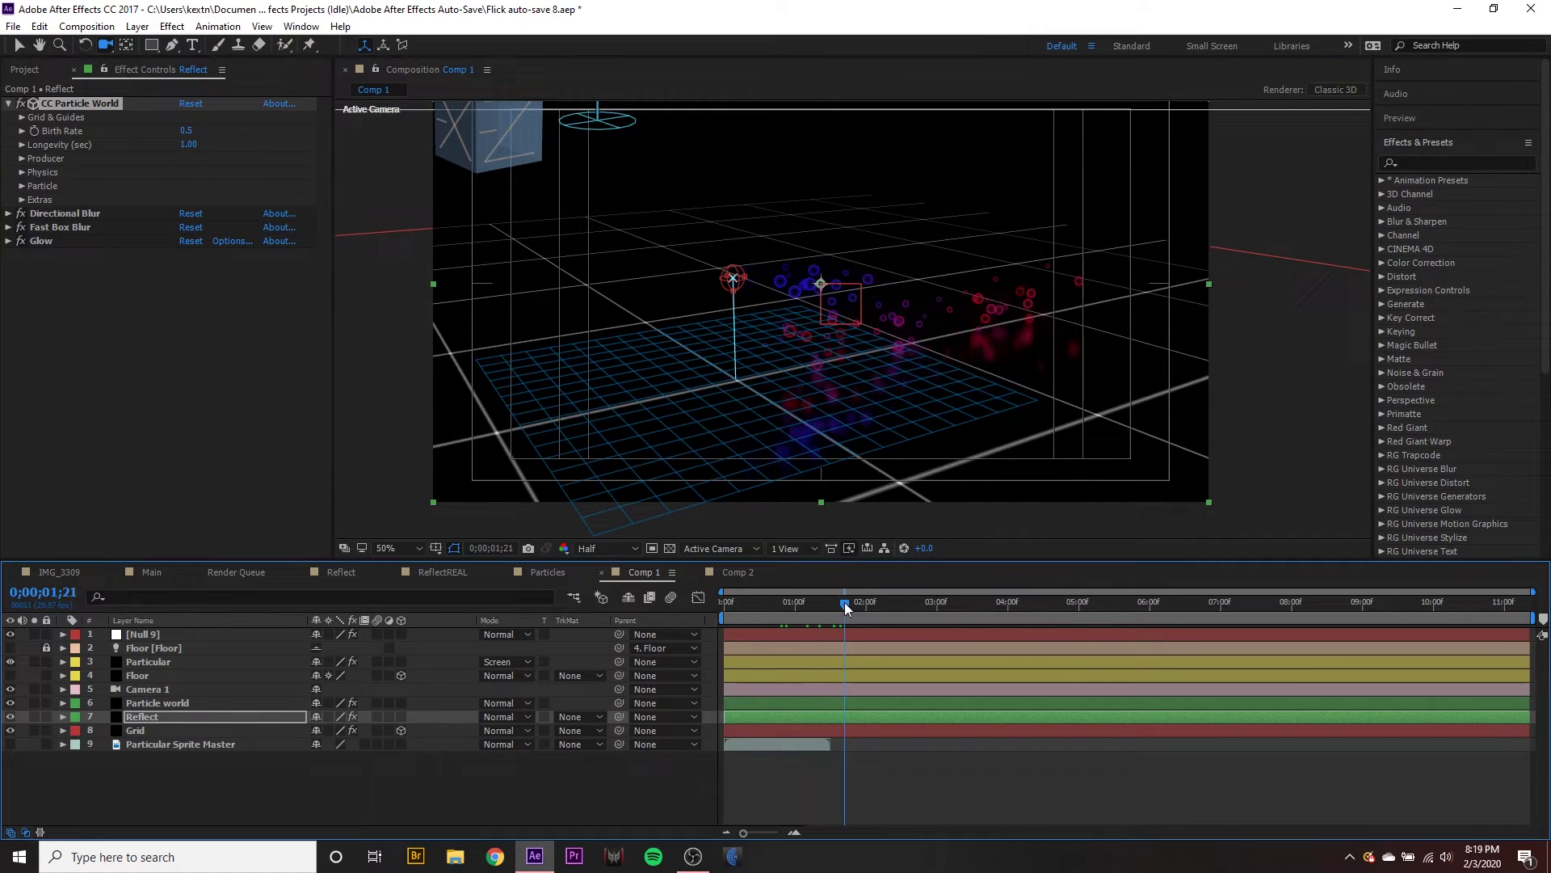
drag(781, 609, 809, 607)
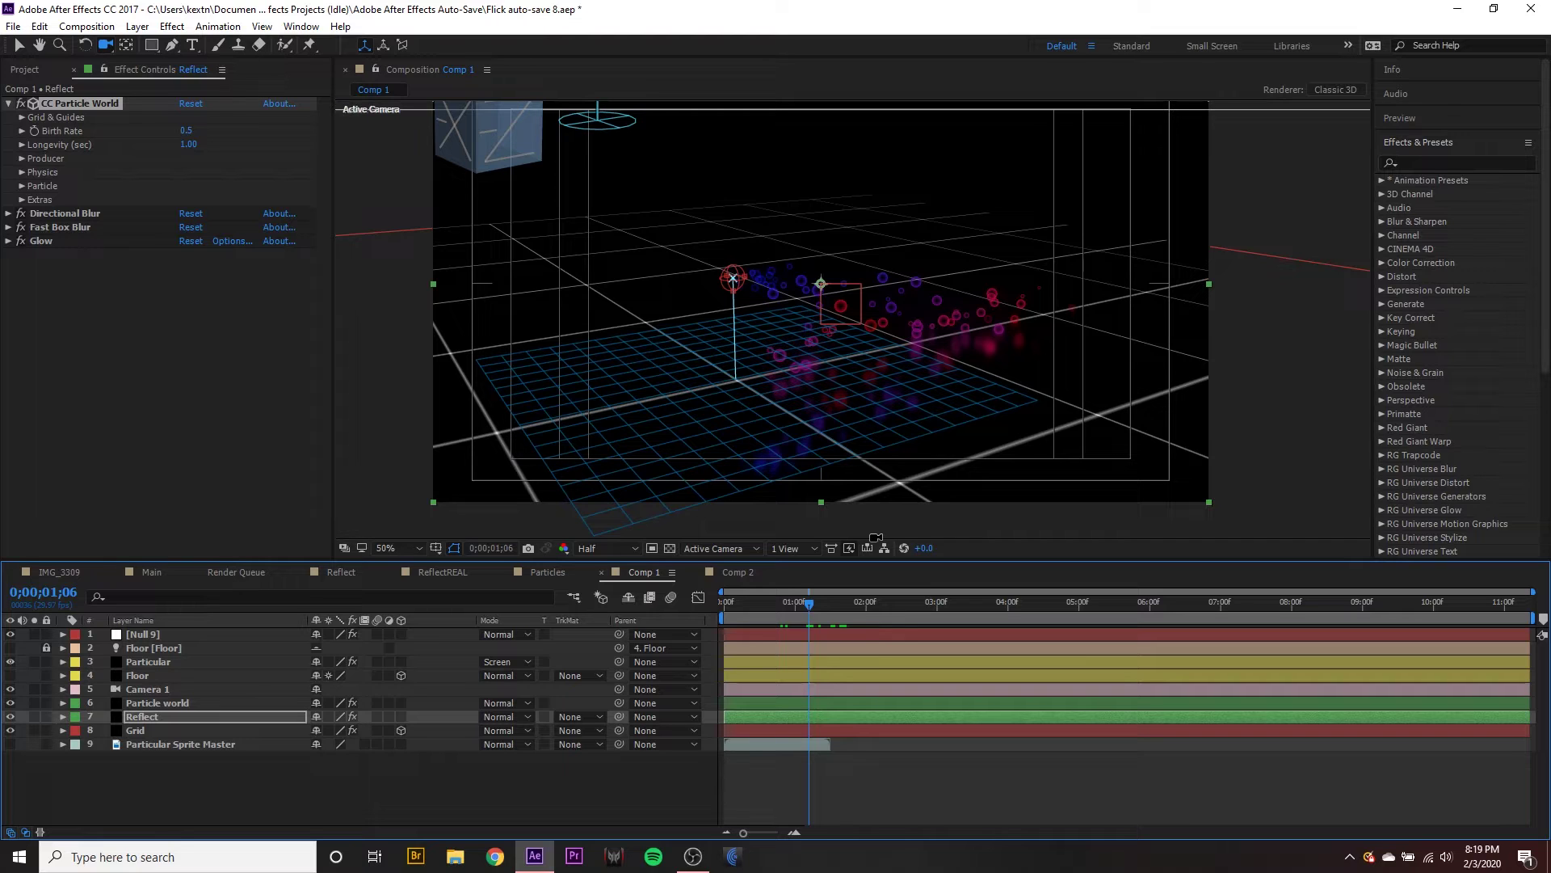
click(144, 664)
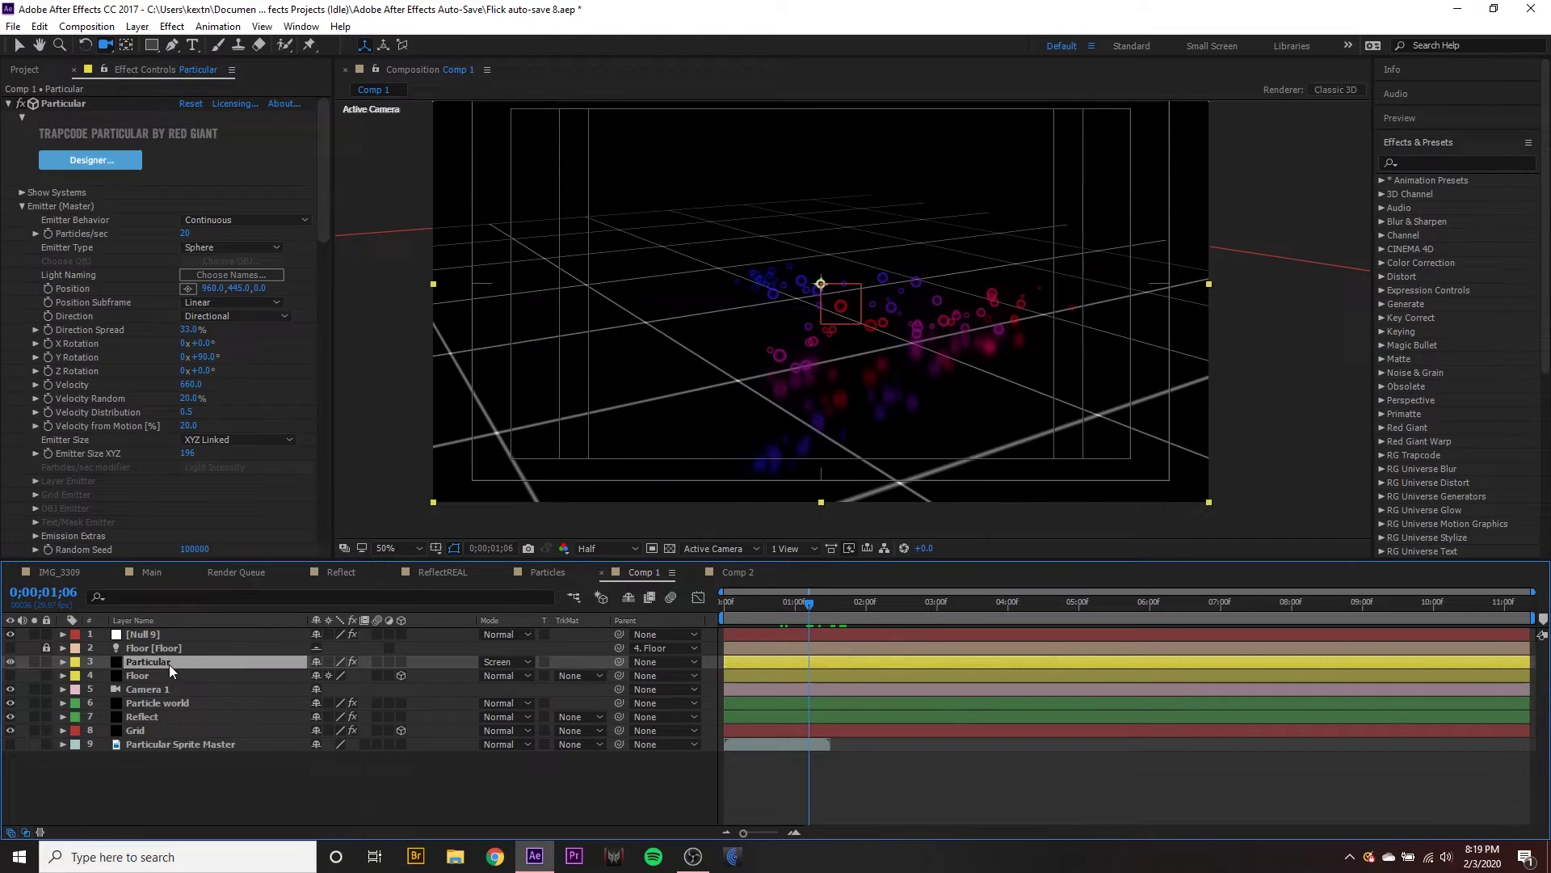
click(158, 730)
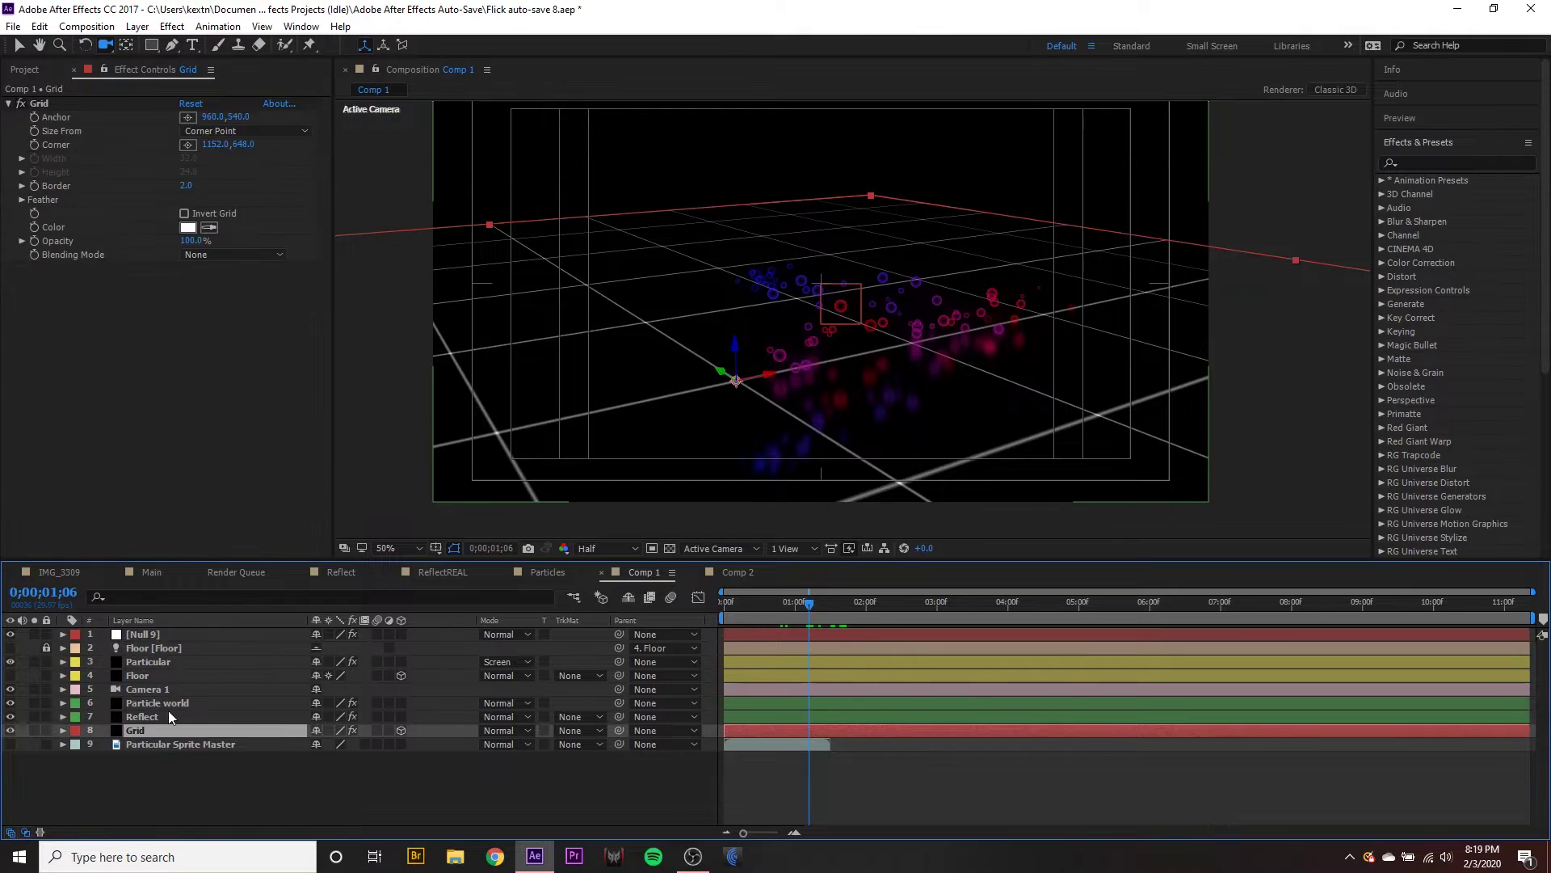
click(167, 717)
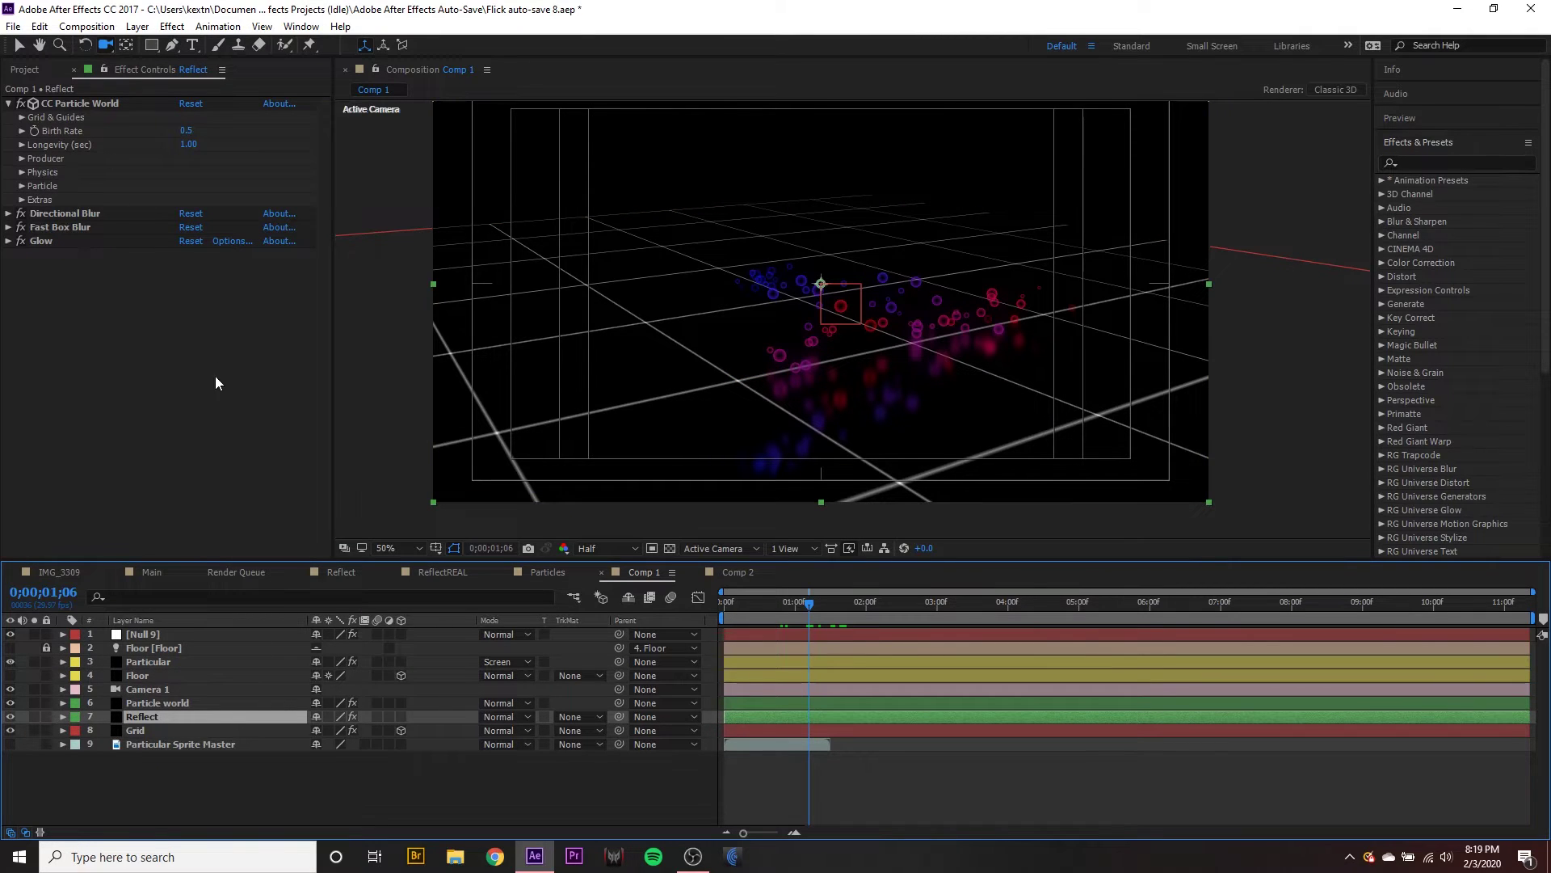
click(111, 703)
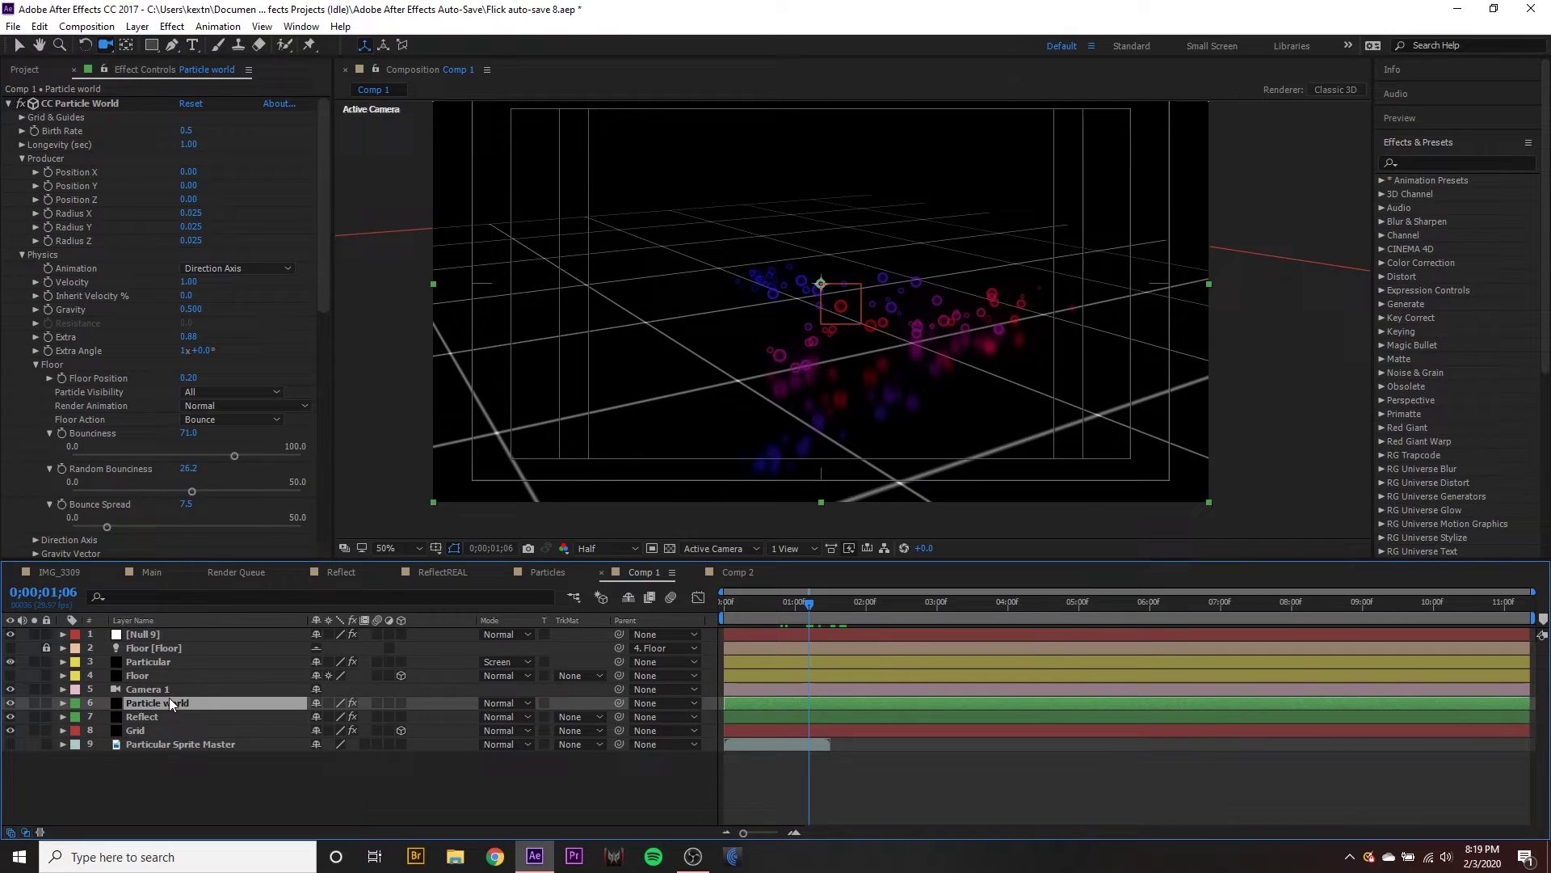
scroll(130, 259, down, 2)
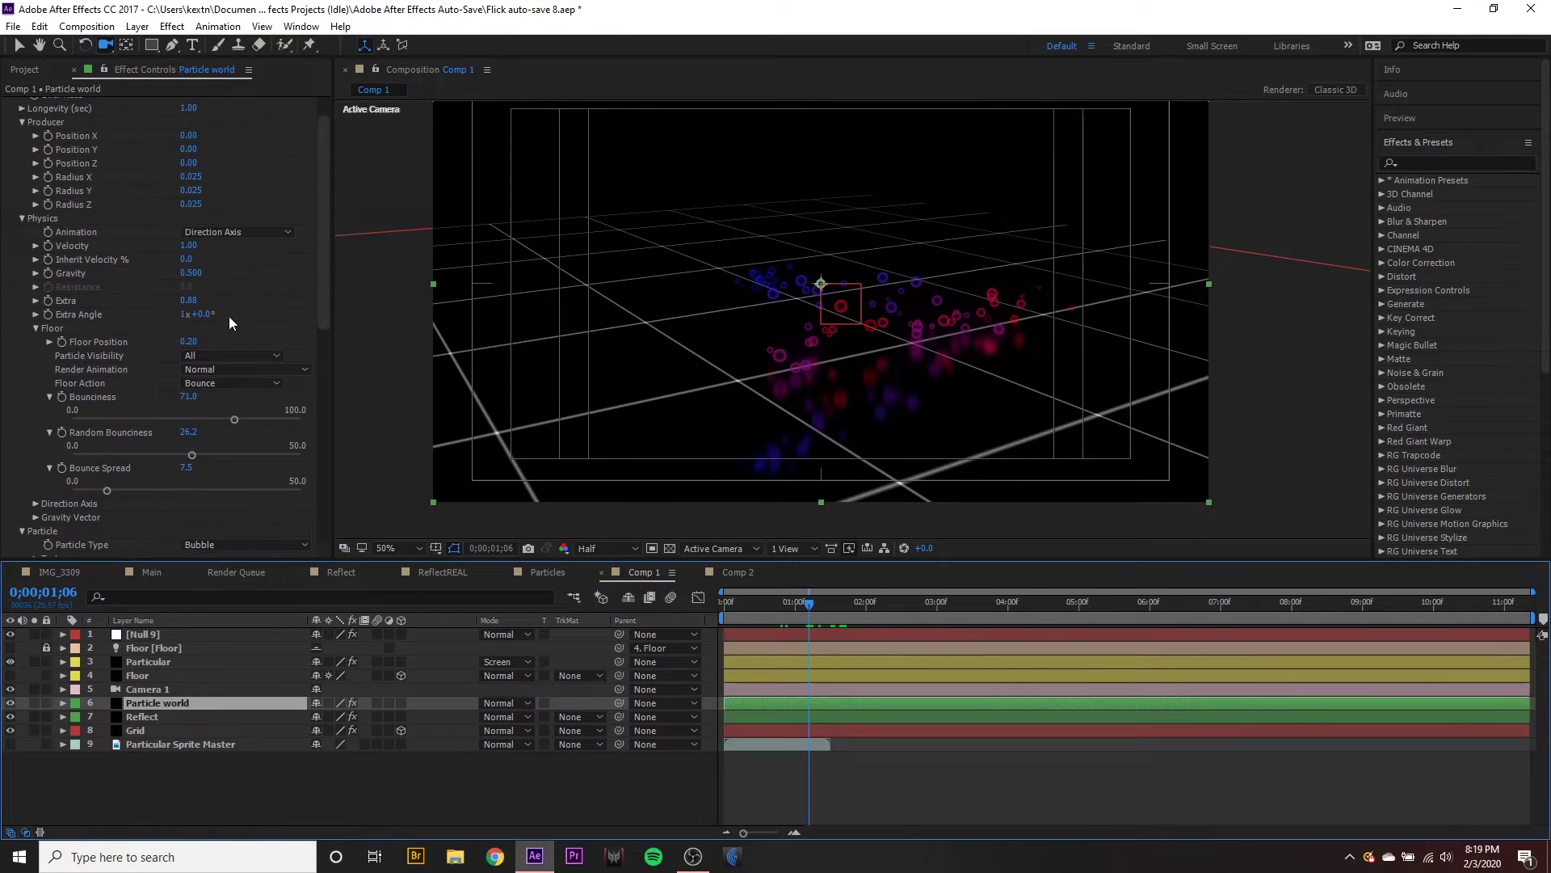
scroll(230, 323, down, 4)
click(211, 297)
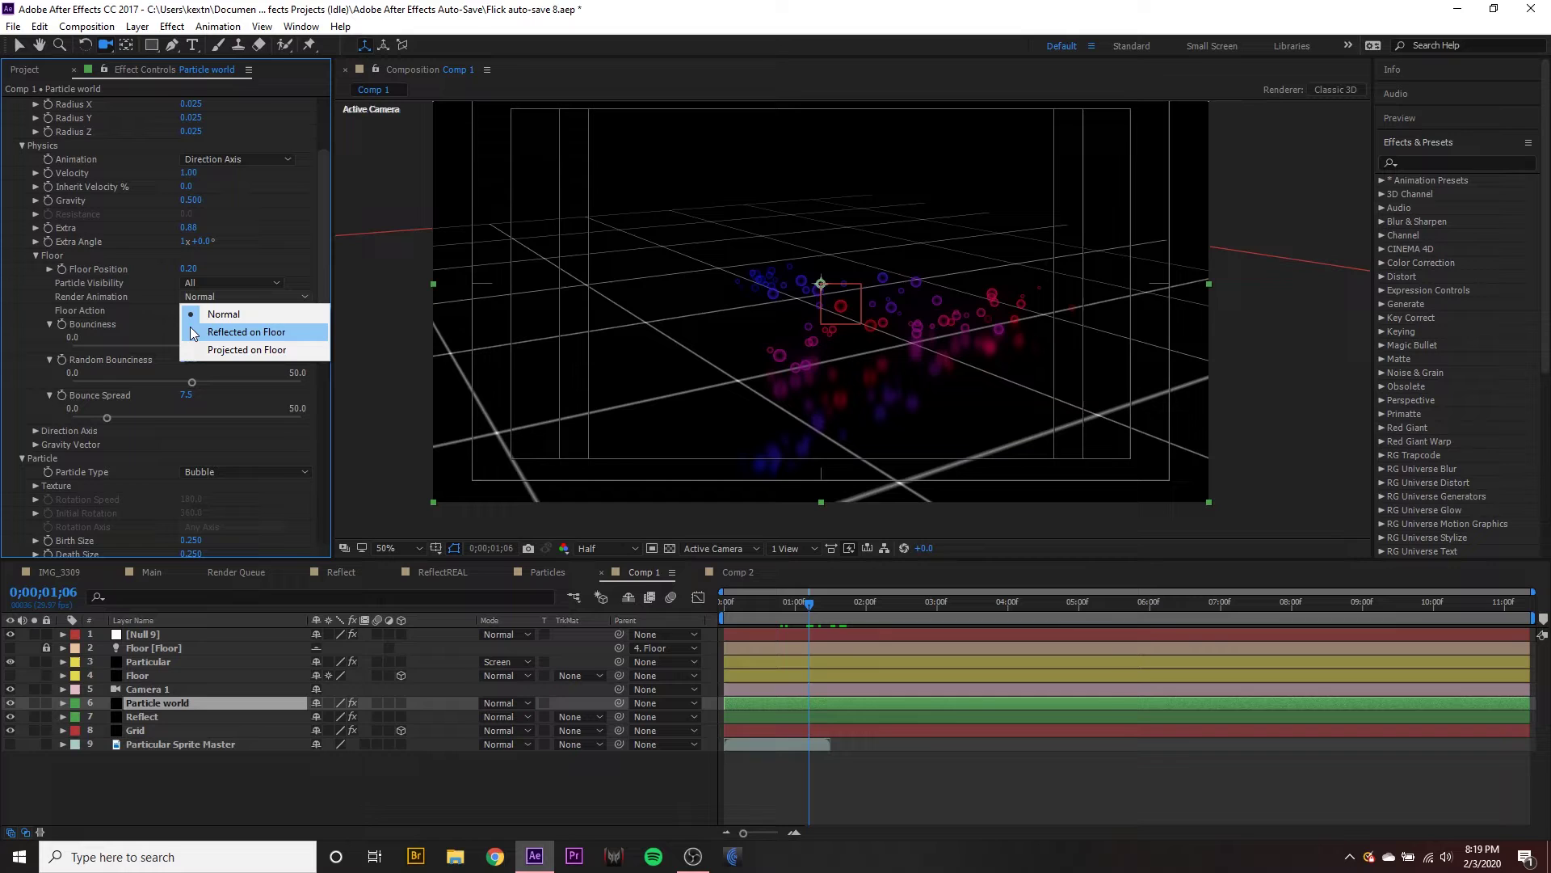
click(141, 333)
click(168, 709)
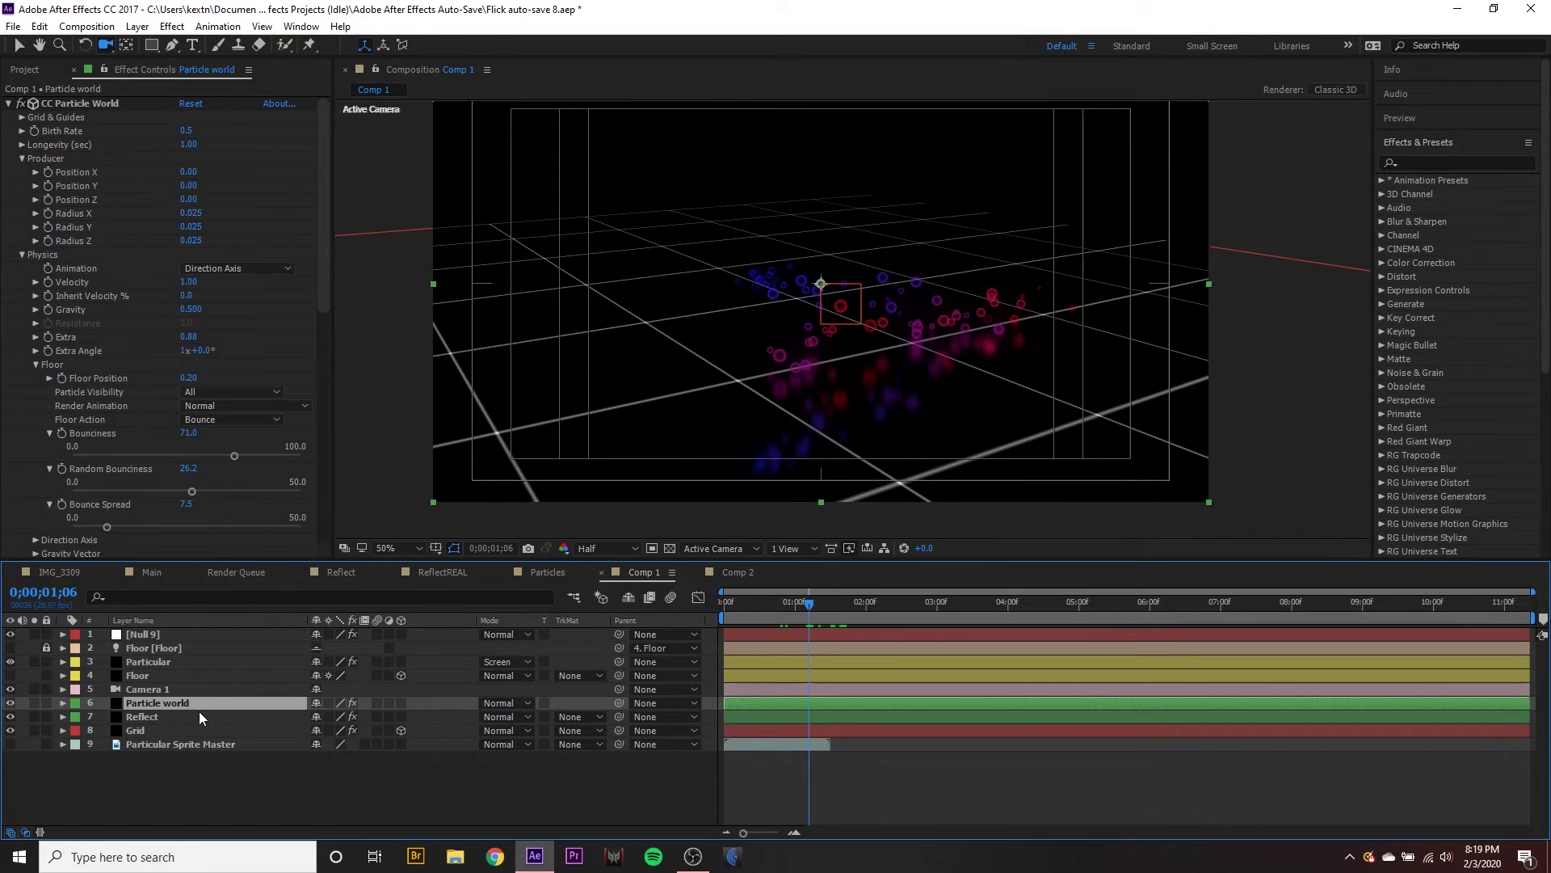
click(143, 716)
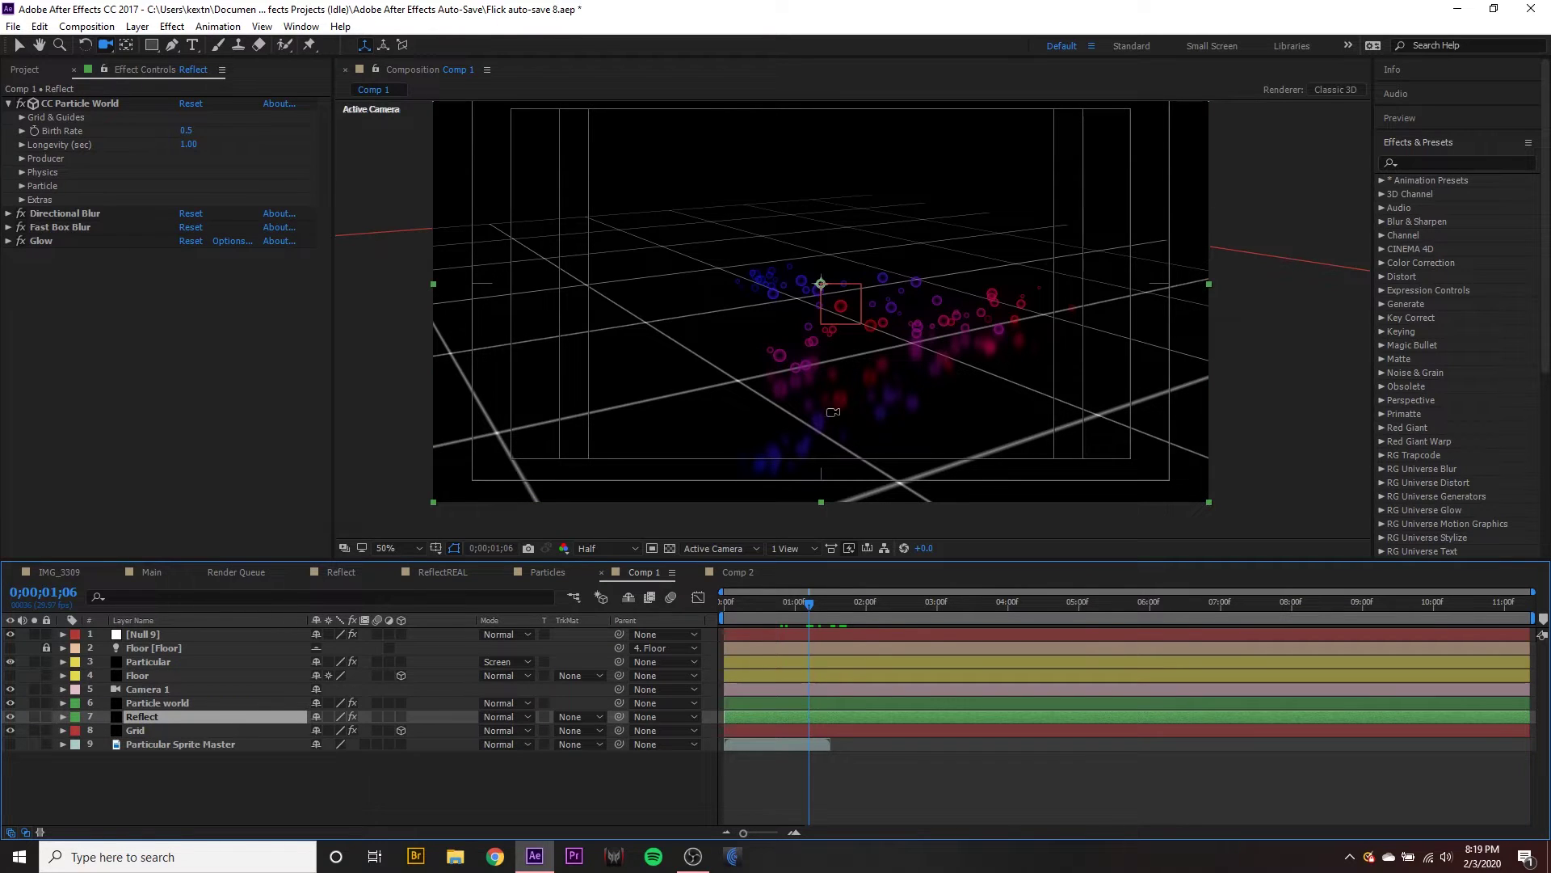
drag(836, 421, 730, 439)
click(162, 730)
click(171, 636)
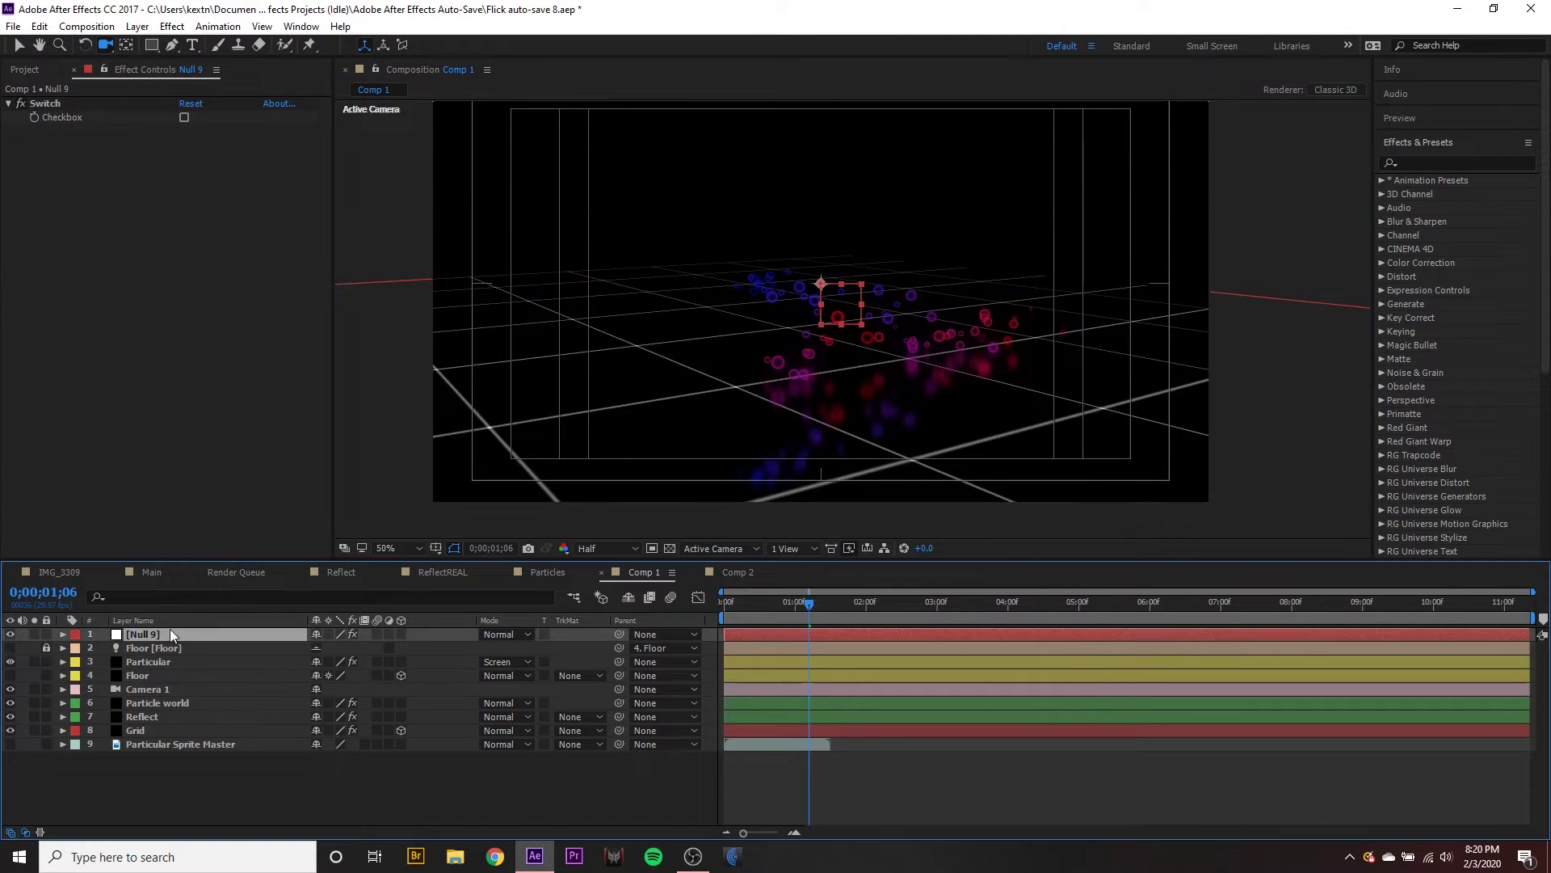
click(184, 118)
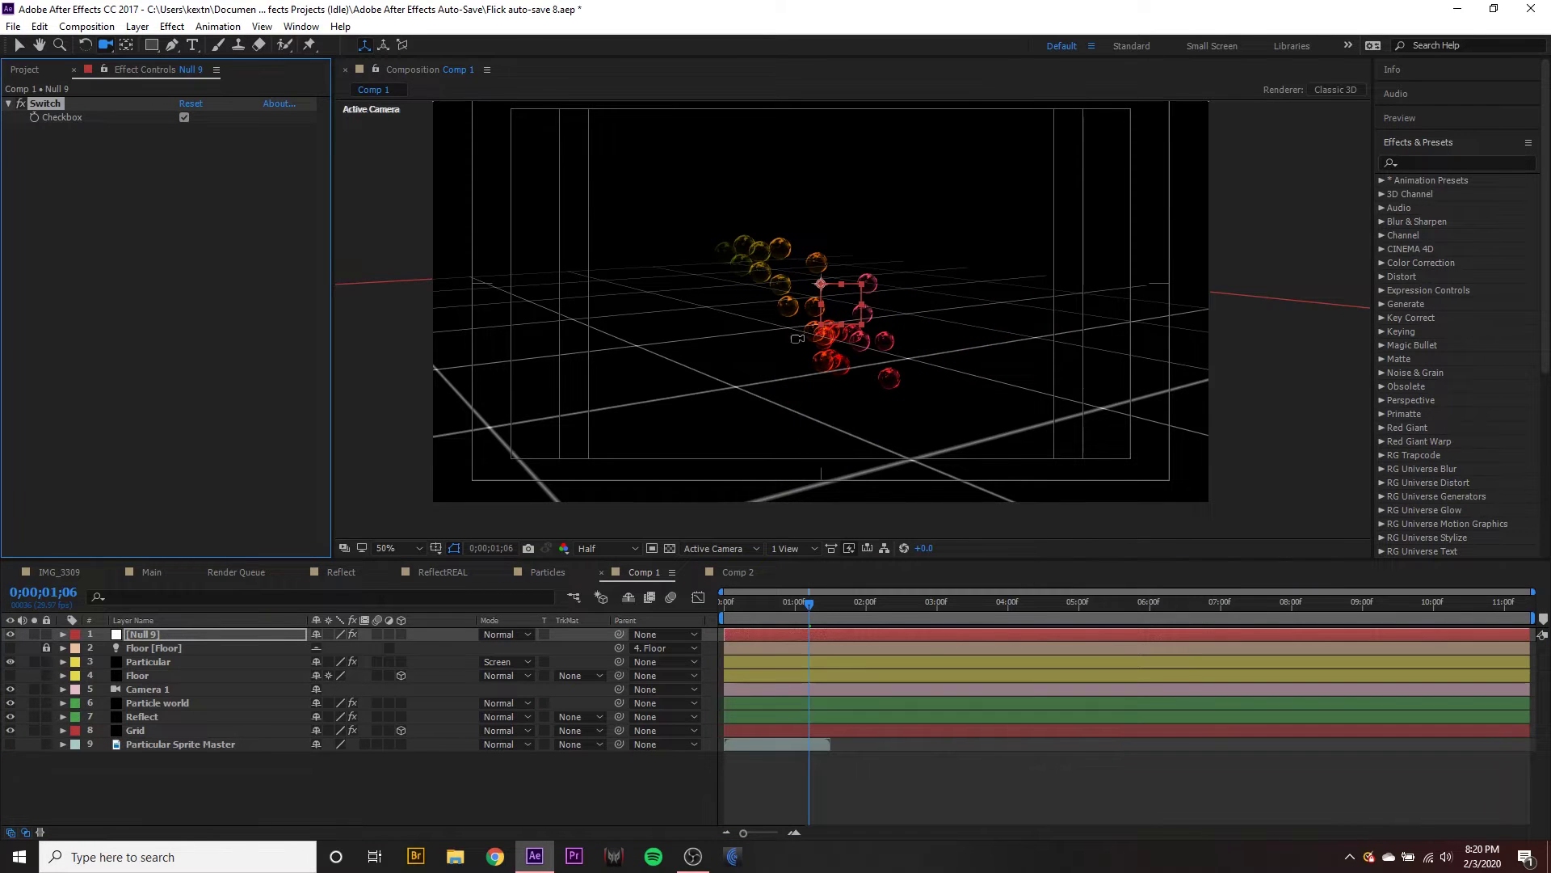
click(142, 663)
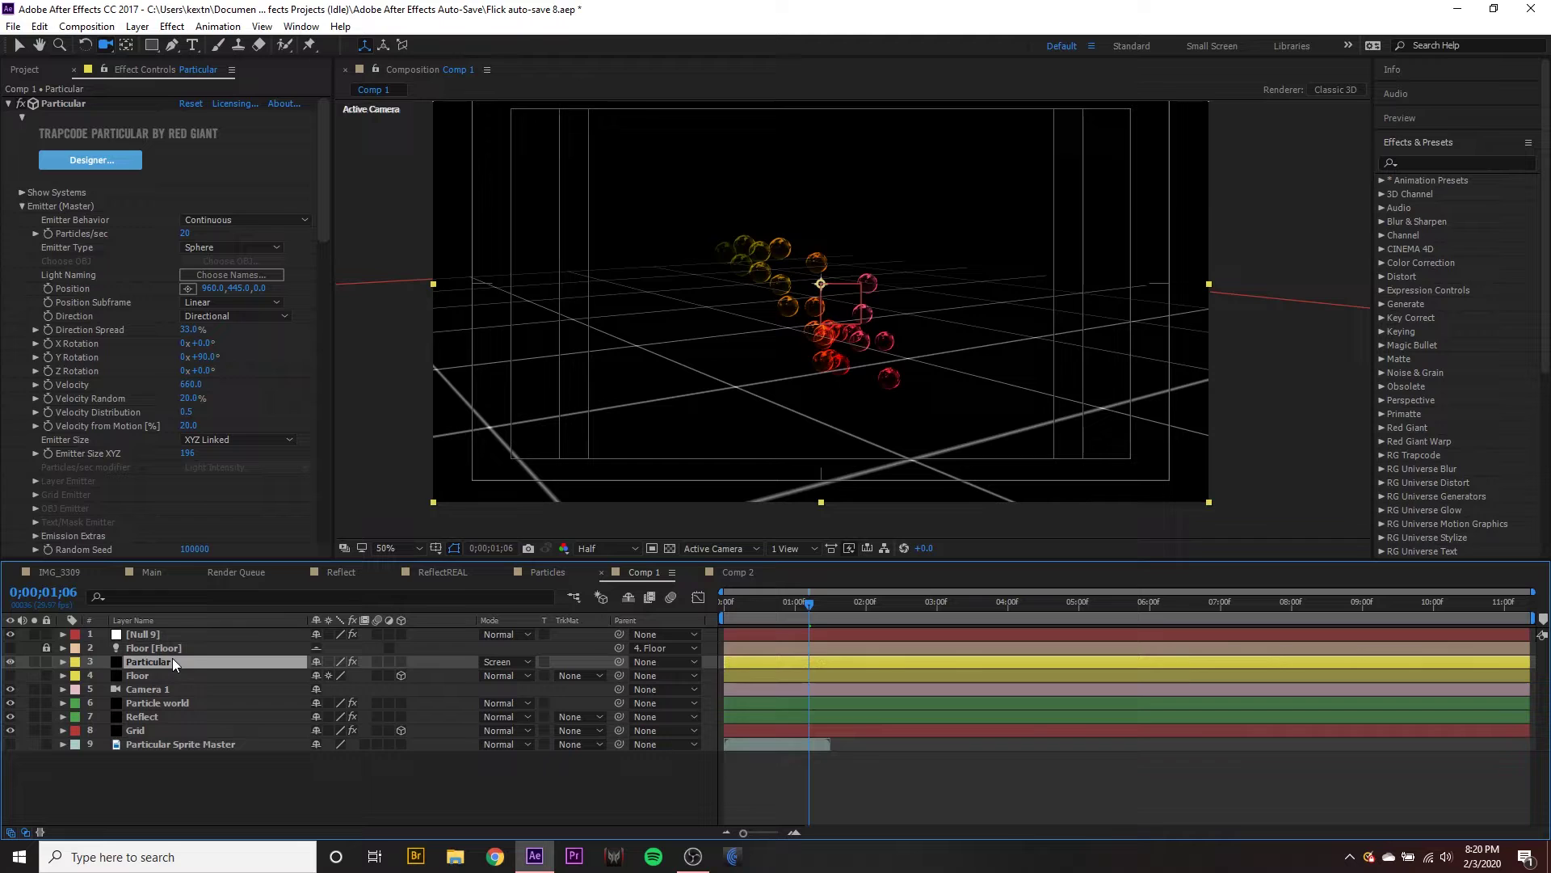
key(space)
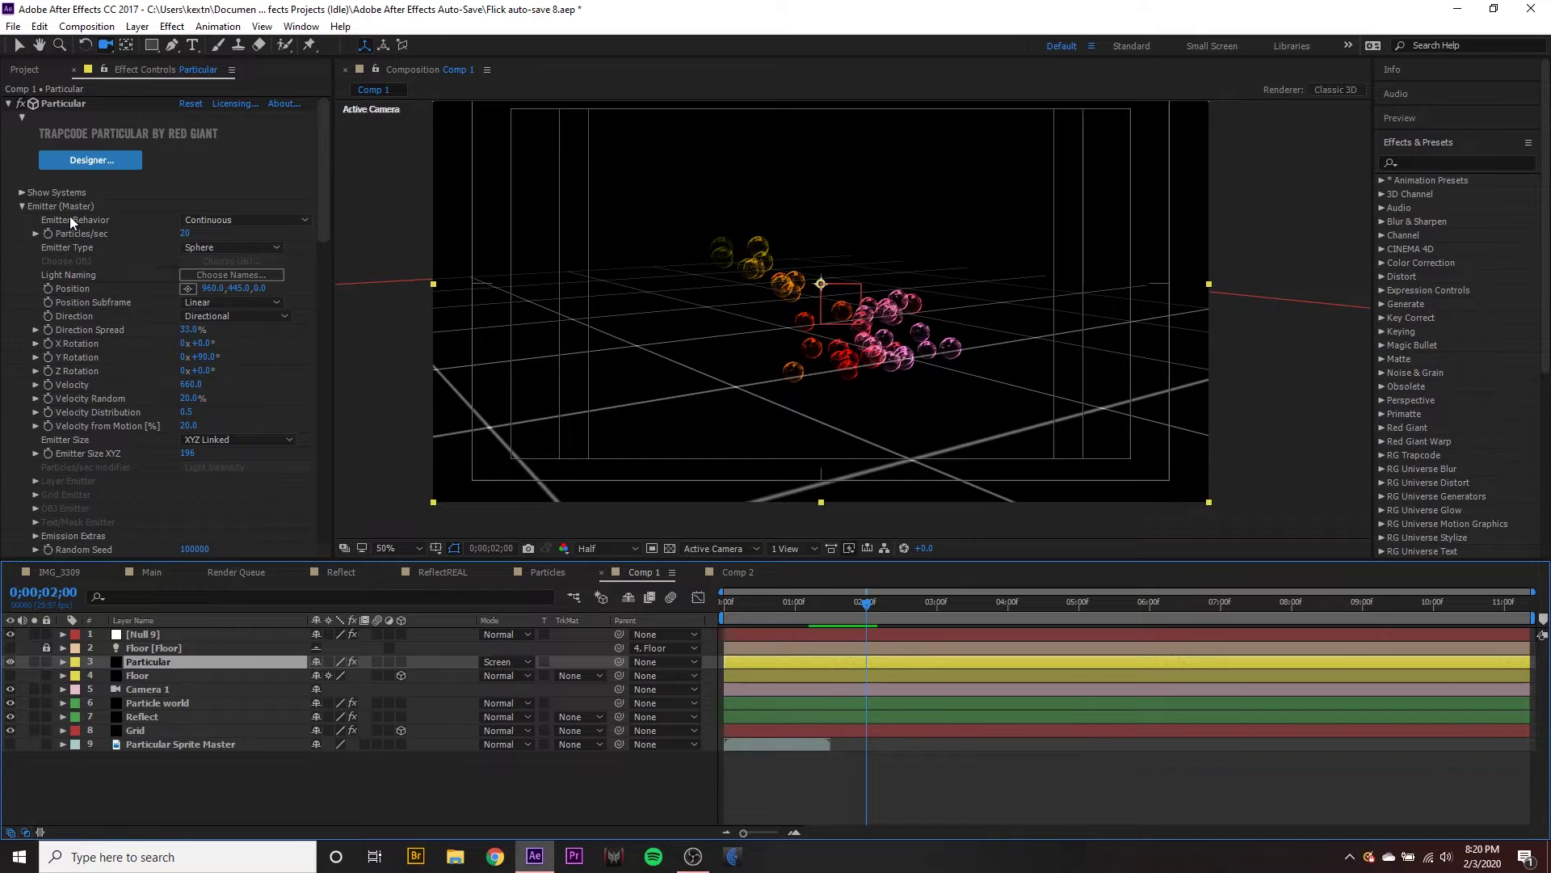
scroll(113, 350, down, 10)
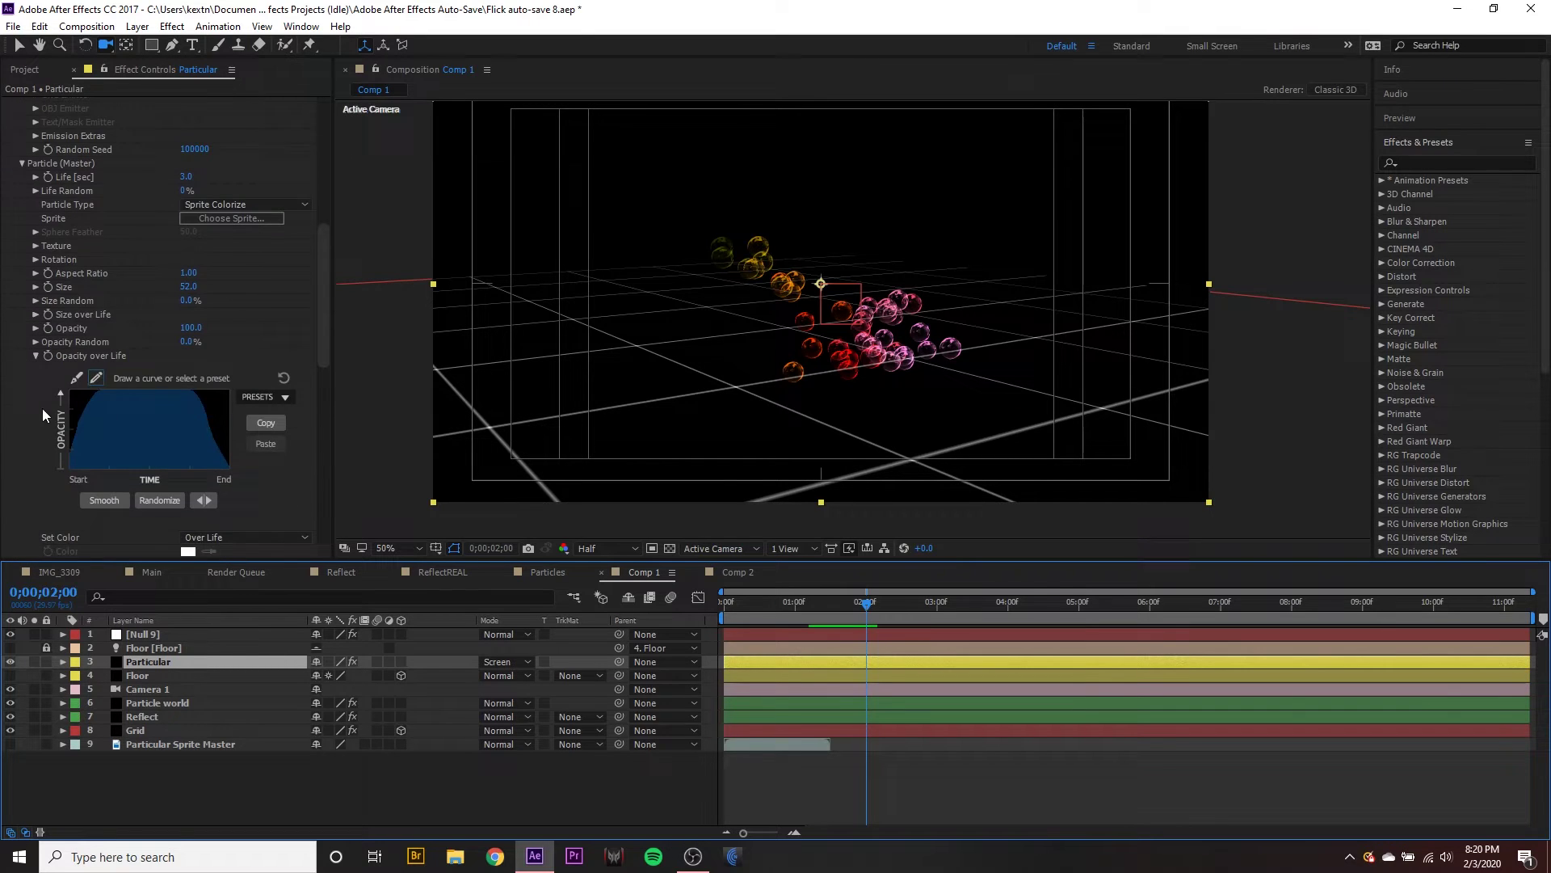
scroll(45, 416, down, 4)
scroll(151, 440, down, 2)
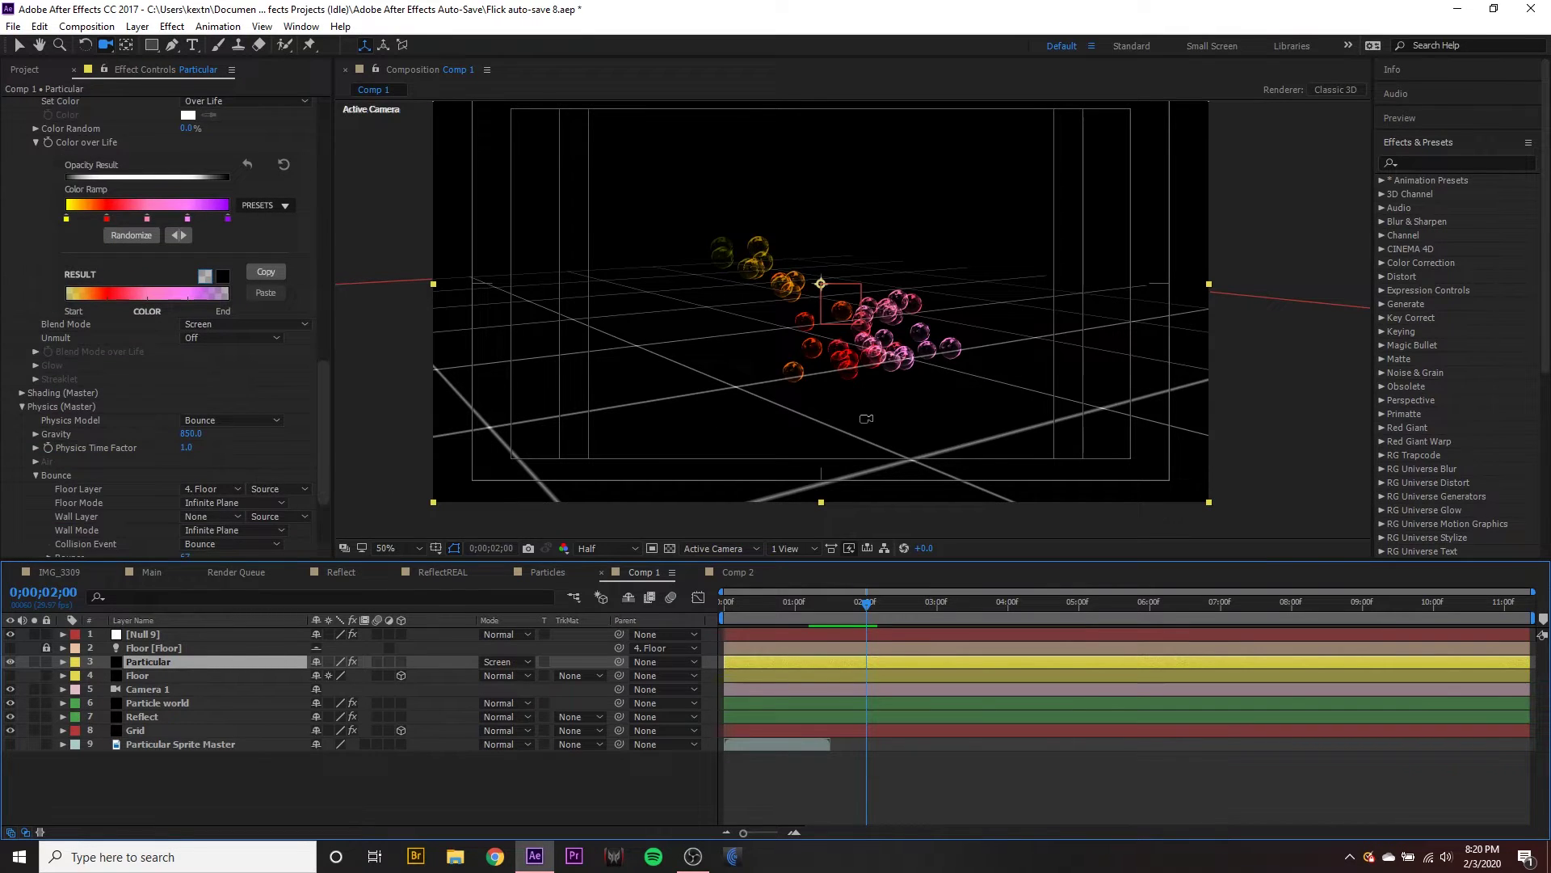
key(v)
Step: Duplicate the Particular layer, rename the copy 'reflect' and move it below Particular
key(ctrl+d)
key(Return)
text(reflect)
key(Return)
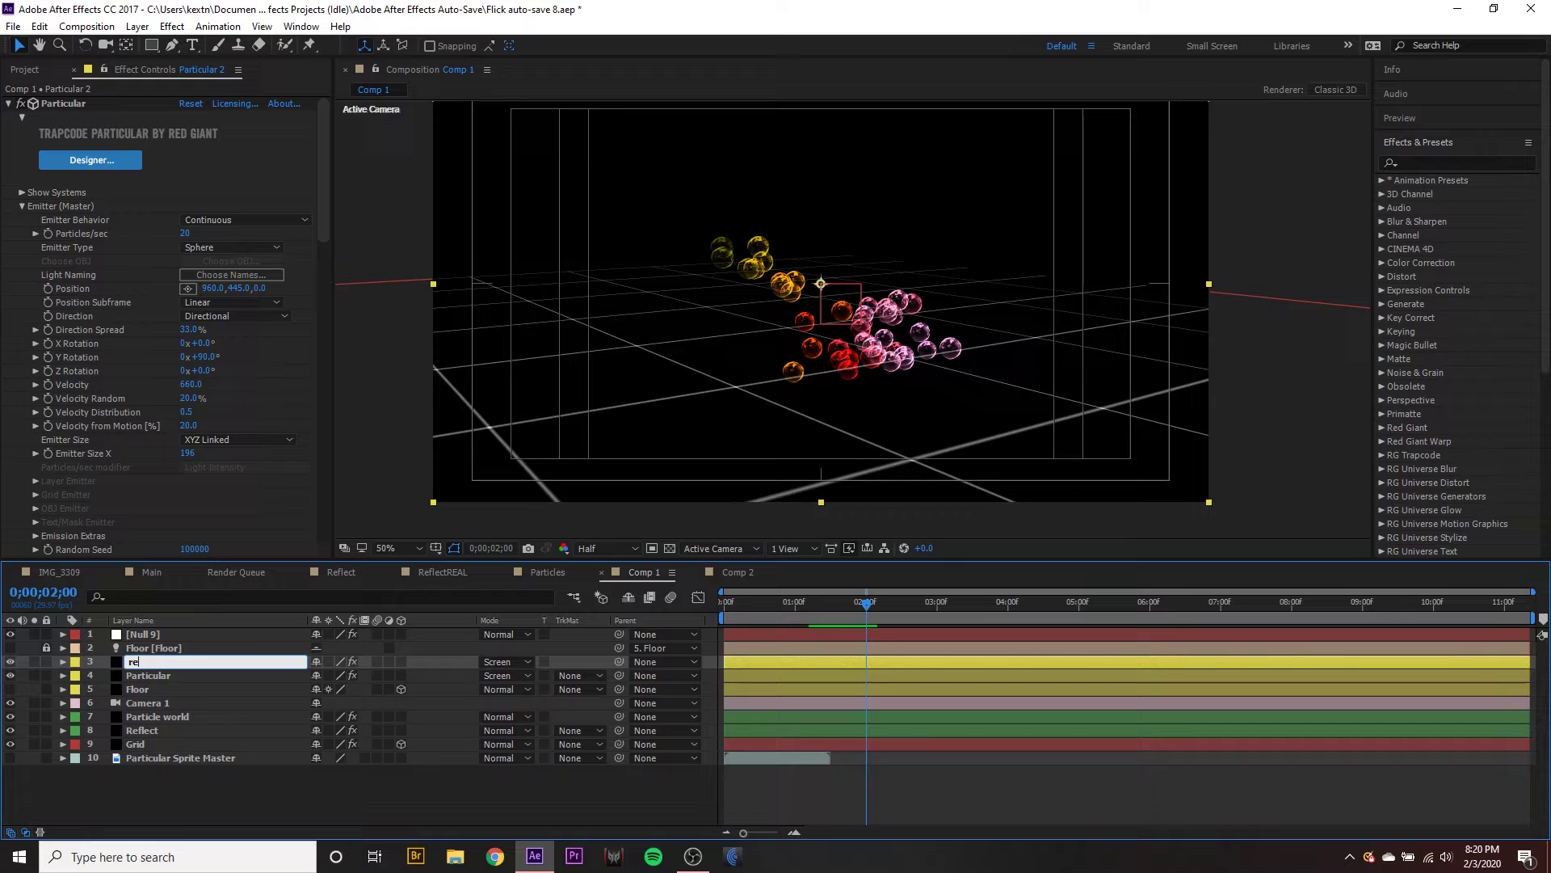
drag(172, 660, 153, 676)
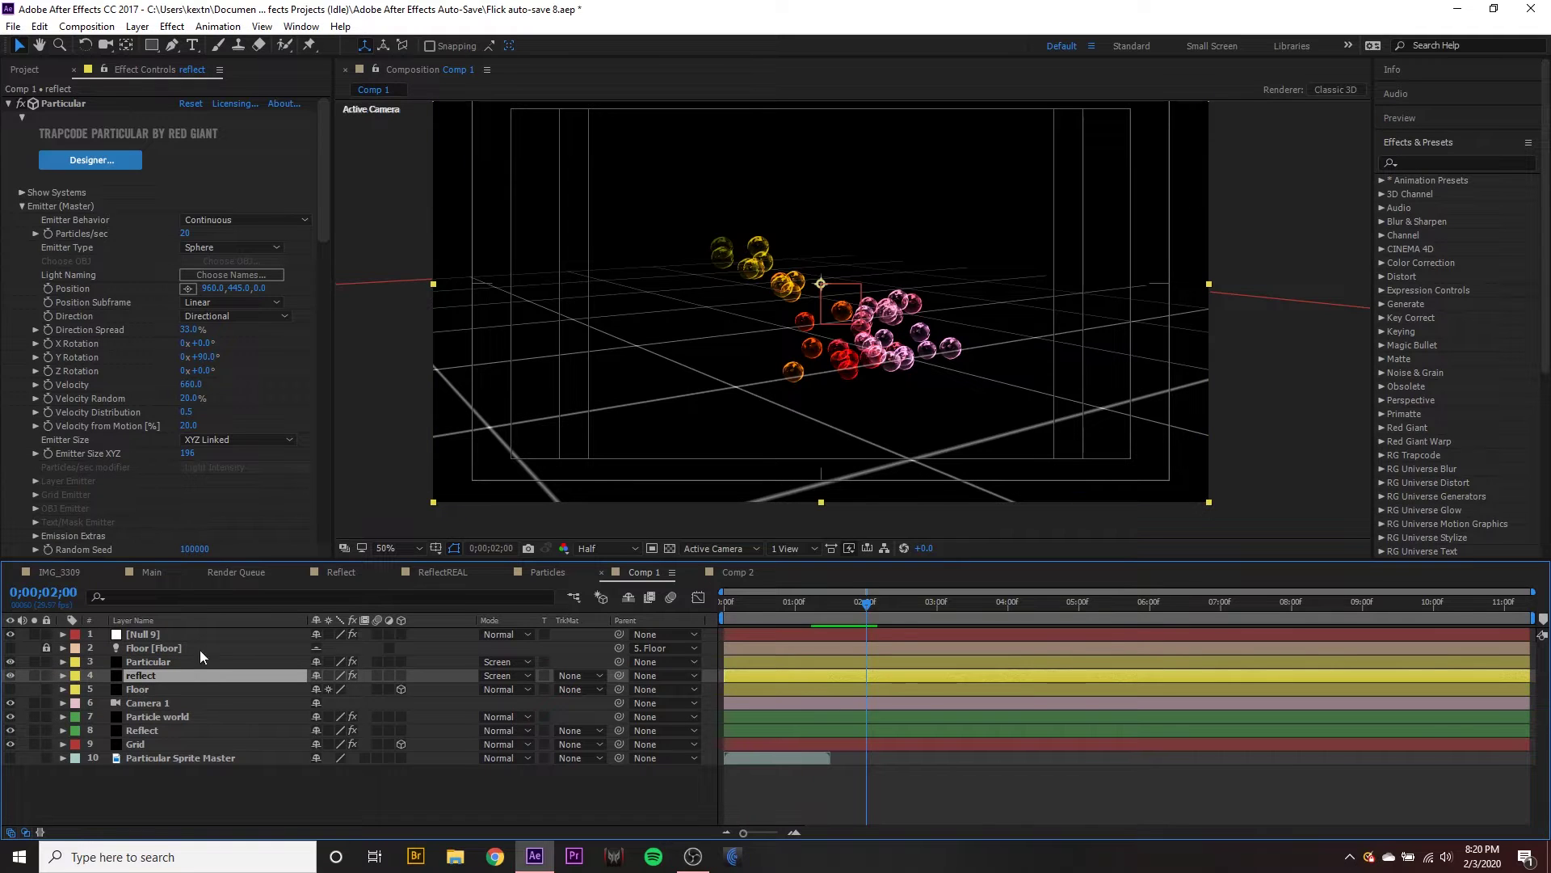
Step: Set reflect's World Transform X Rotation W to 180° and Y Offset W to 710
scroll(178, 505, down, 15)
scroll(178, 505, down, 5)
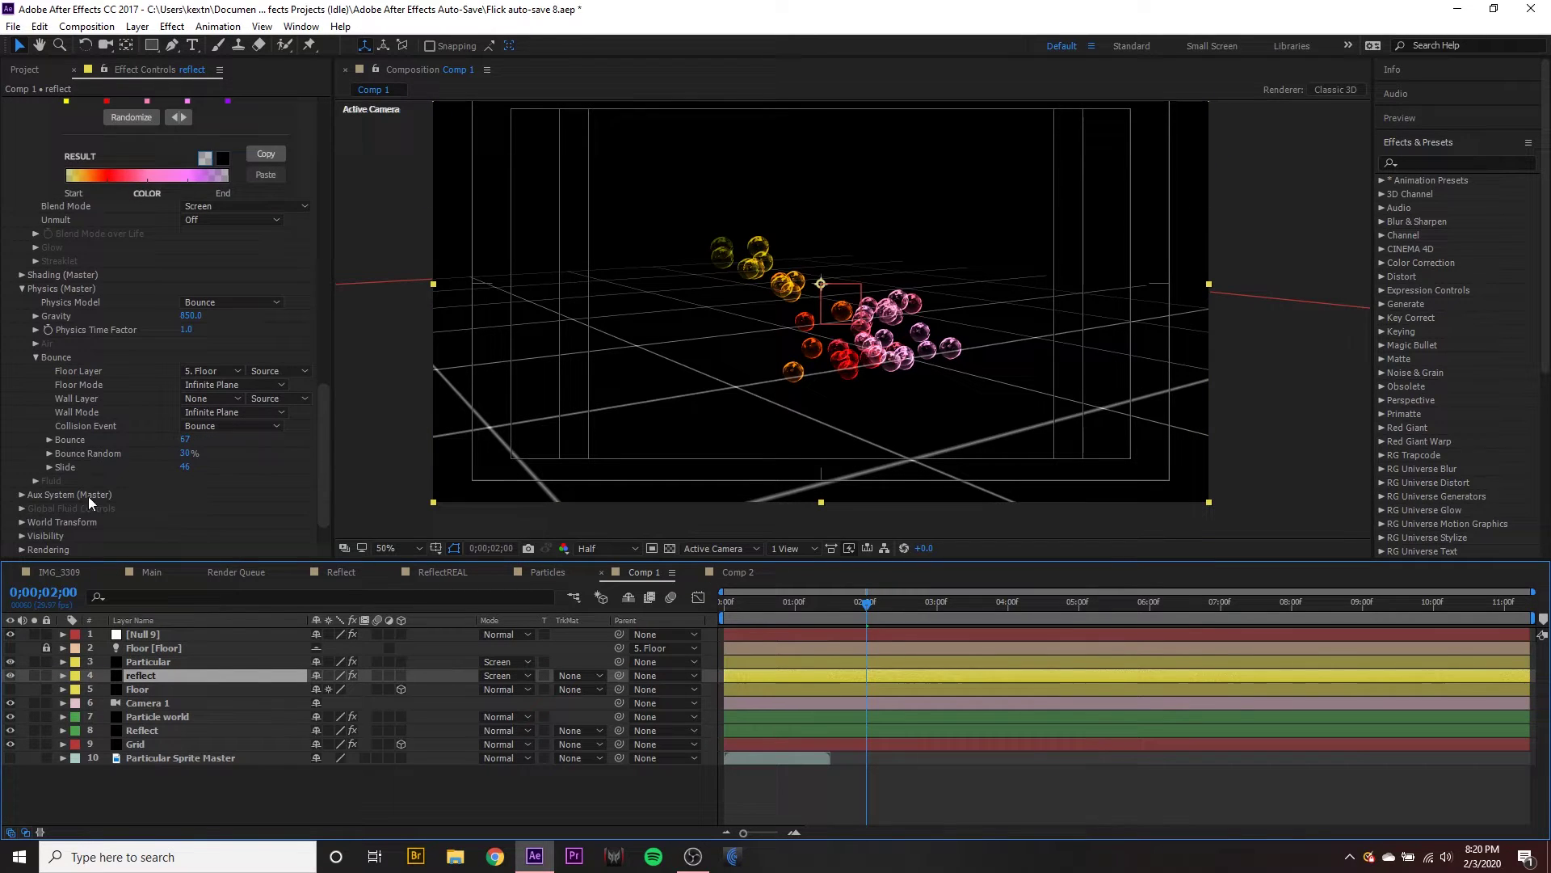
click(22, 522)
scroll(29, 528, down, 2)
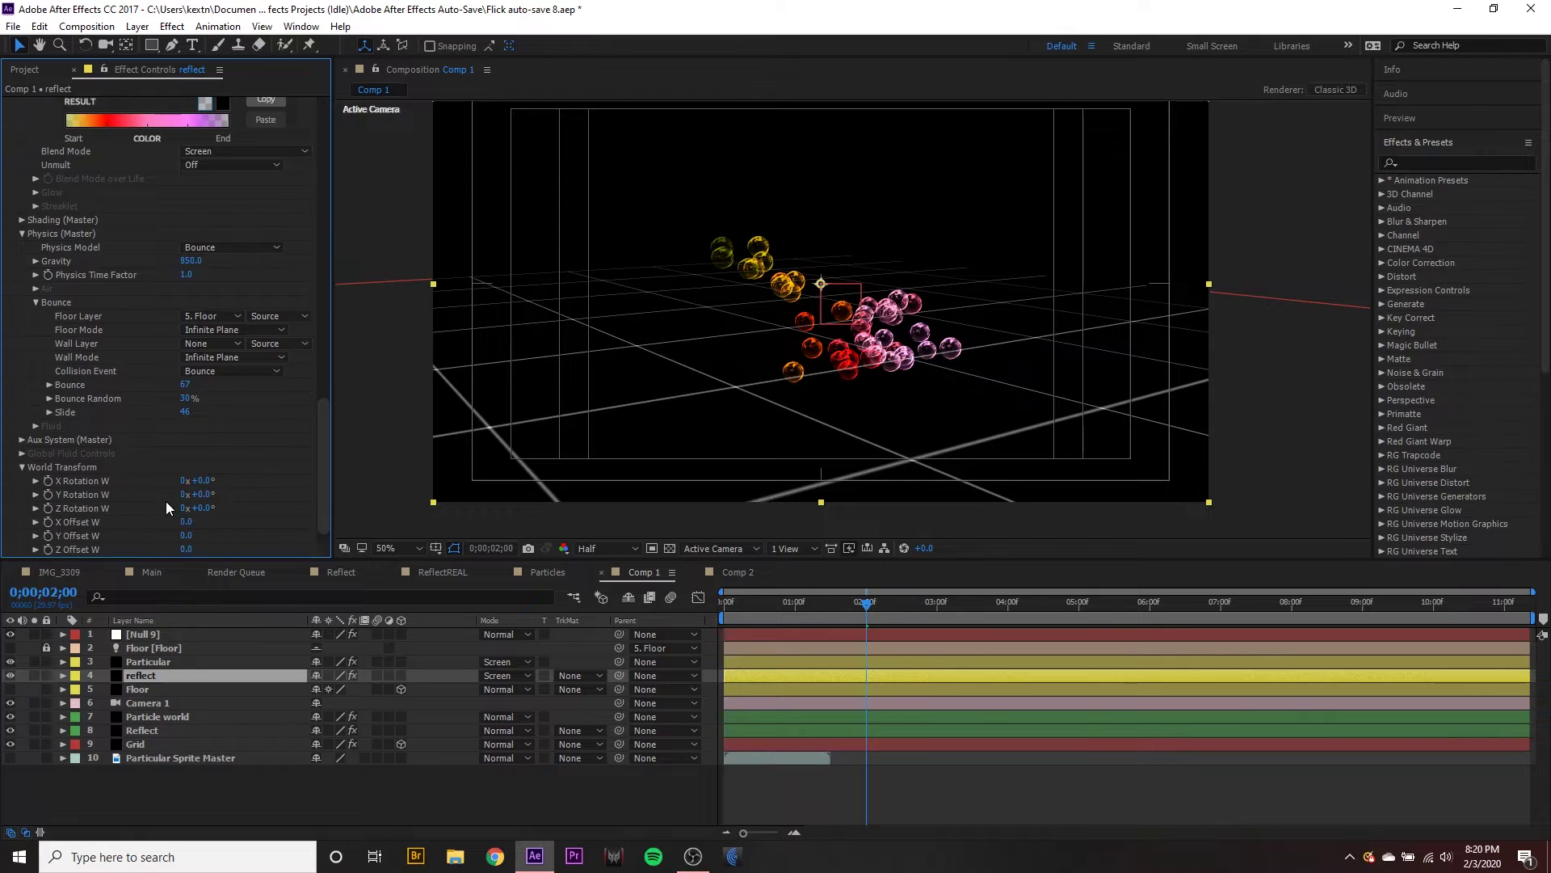
click(202, 482)
text(180)
key(Return)
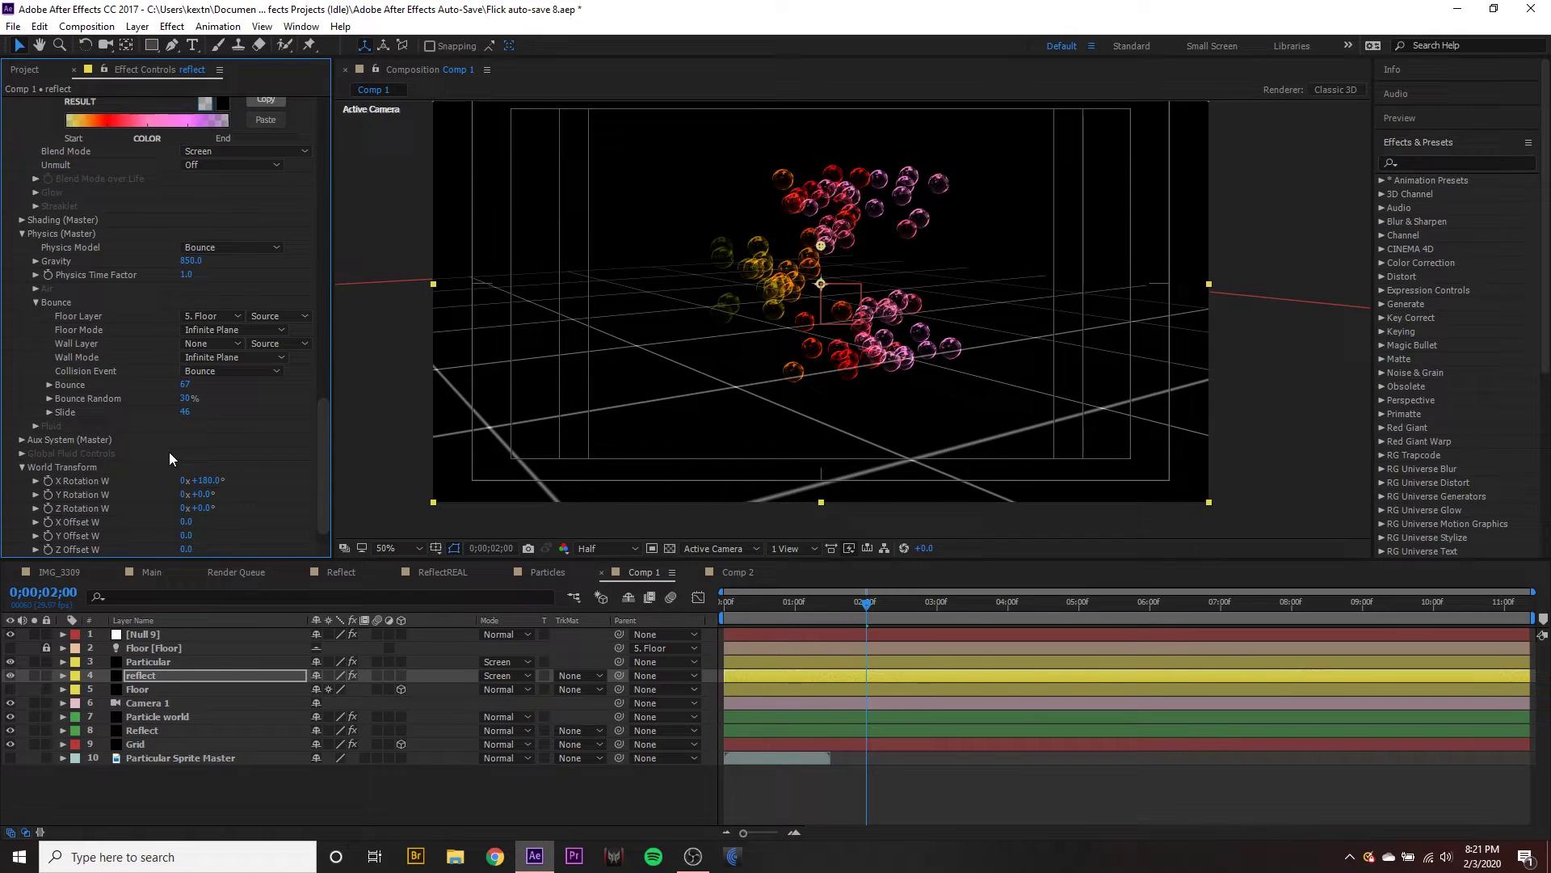
scroll(171, 459, down, 1)
drag(185, 509, 236, 508)
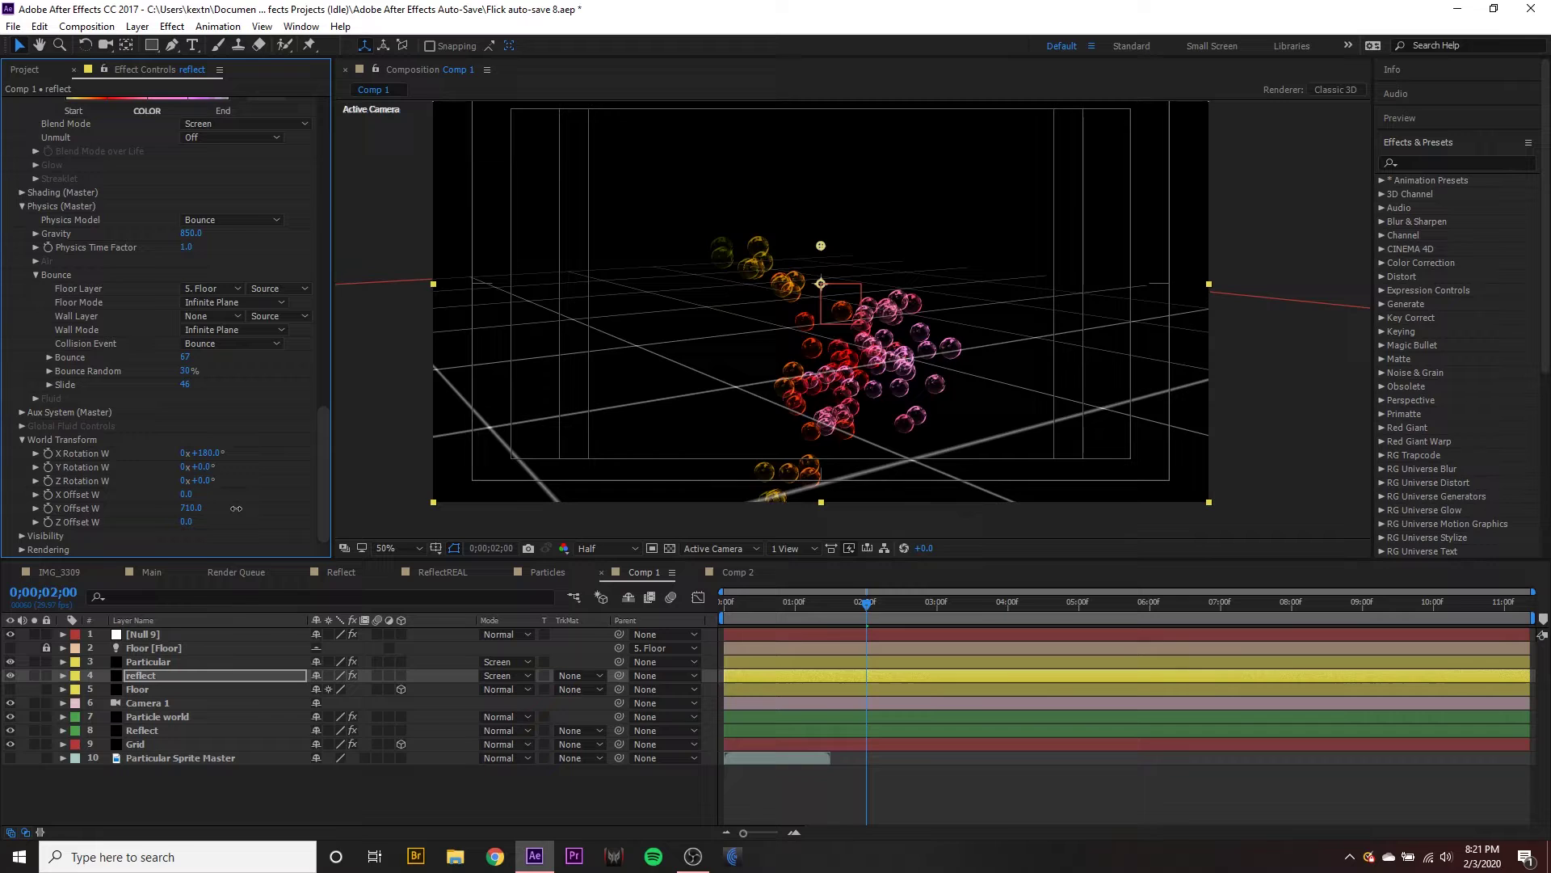
scroll(106, 369, up, 8)
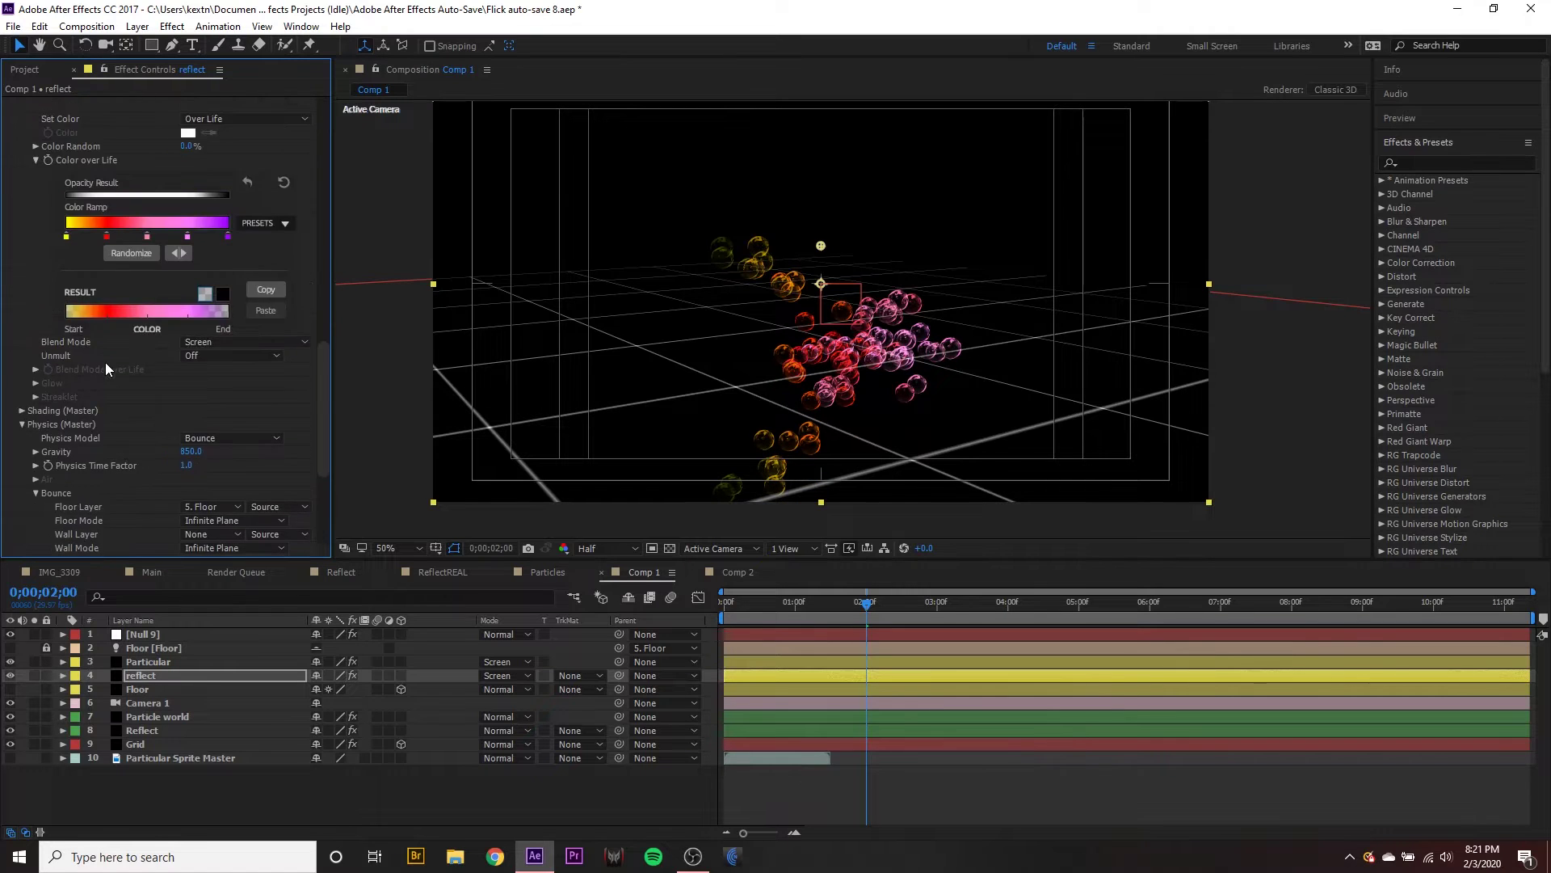
scroll(106, 369, up, 7)
Step: Set reflect's particle Color mode to At Start and check the white Color swatch
click(234, 301)
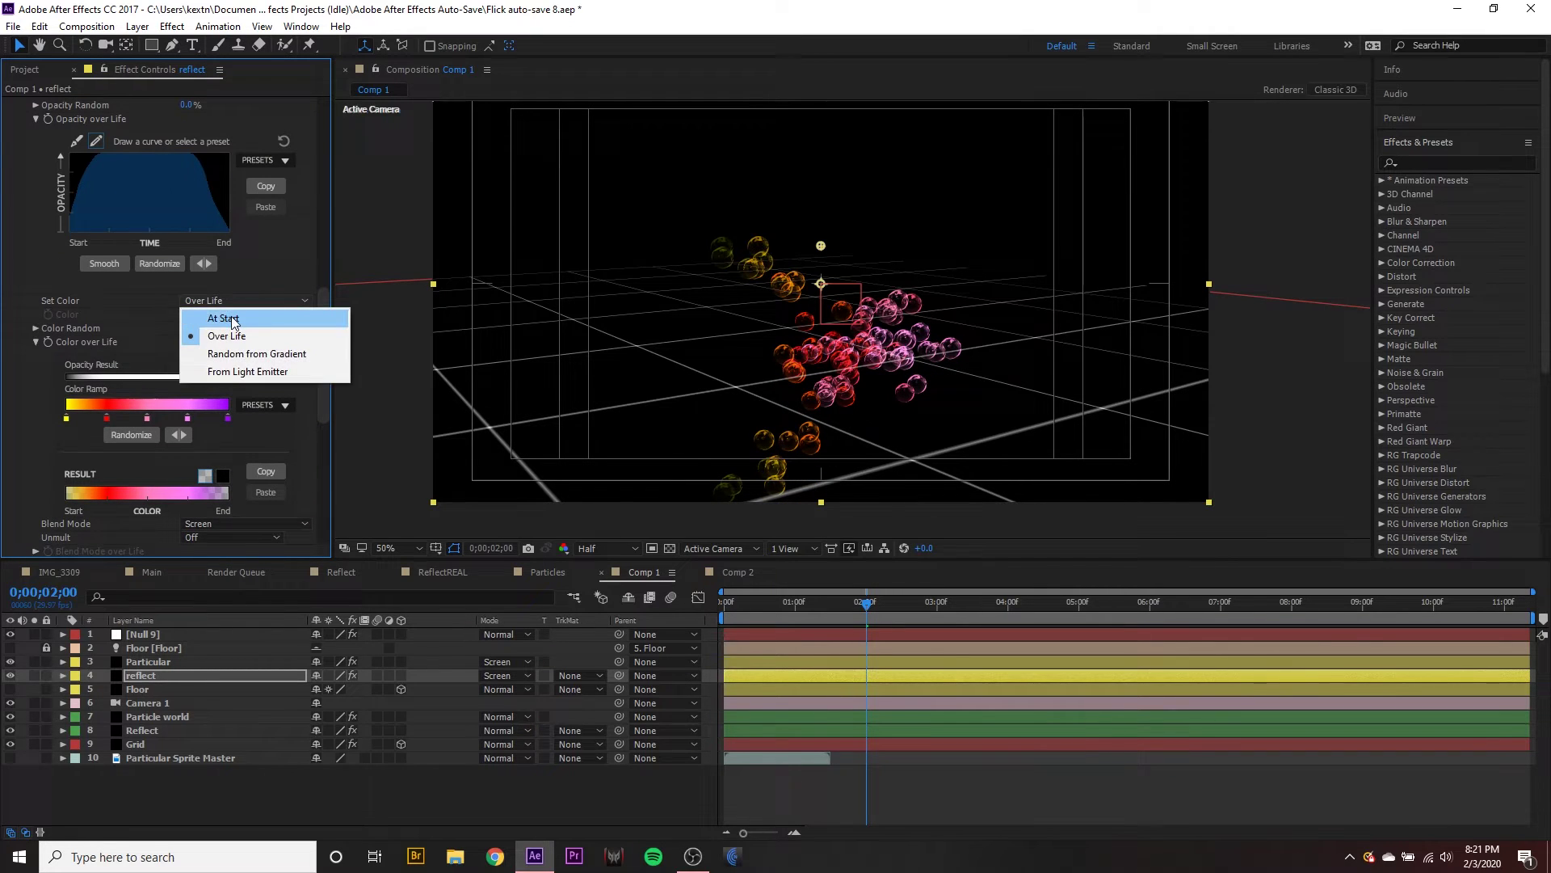
click(234, 319)
click(190, 315)
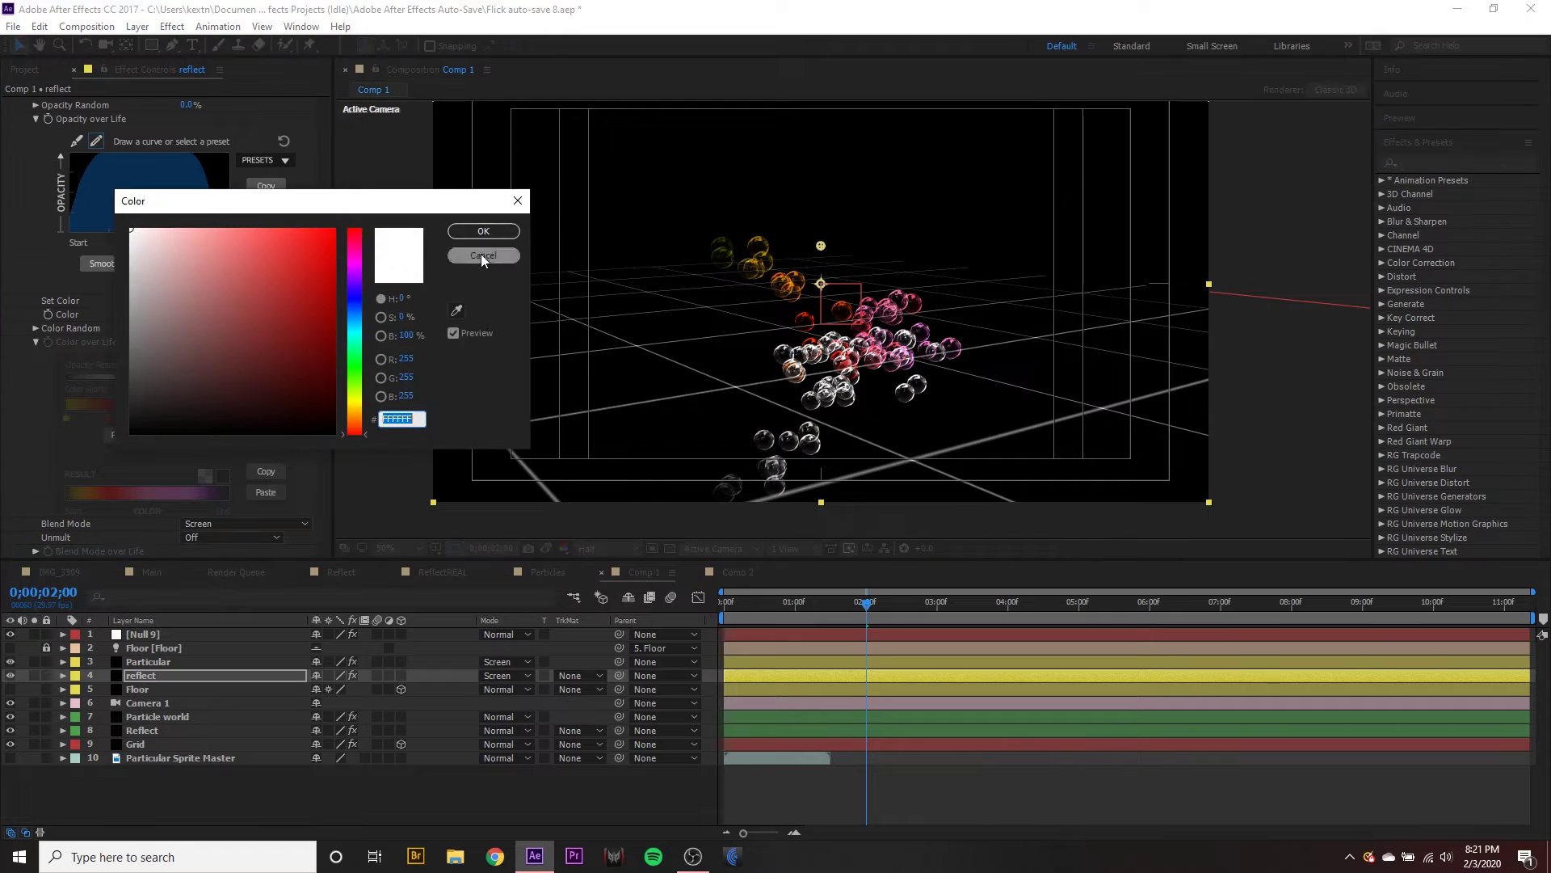
click(483, 257)
Step: Inspect the mirrored particles from Top view, then return to Active Camera view
click(721, 548)
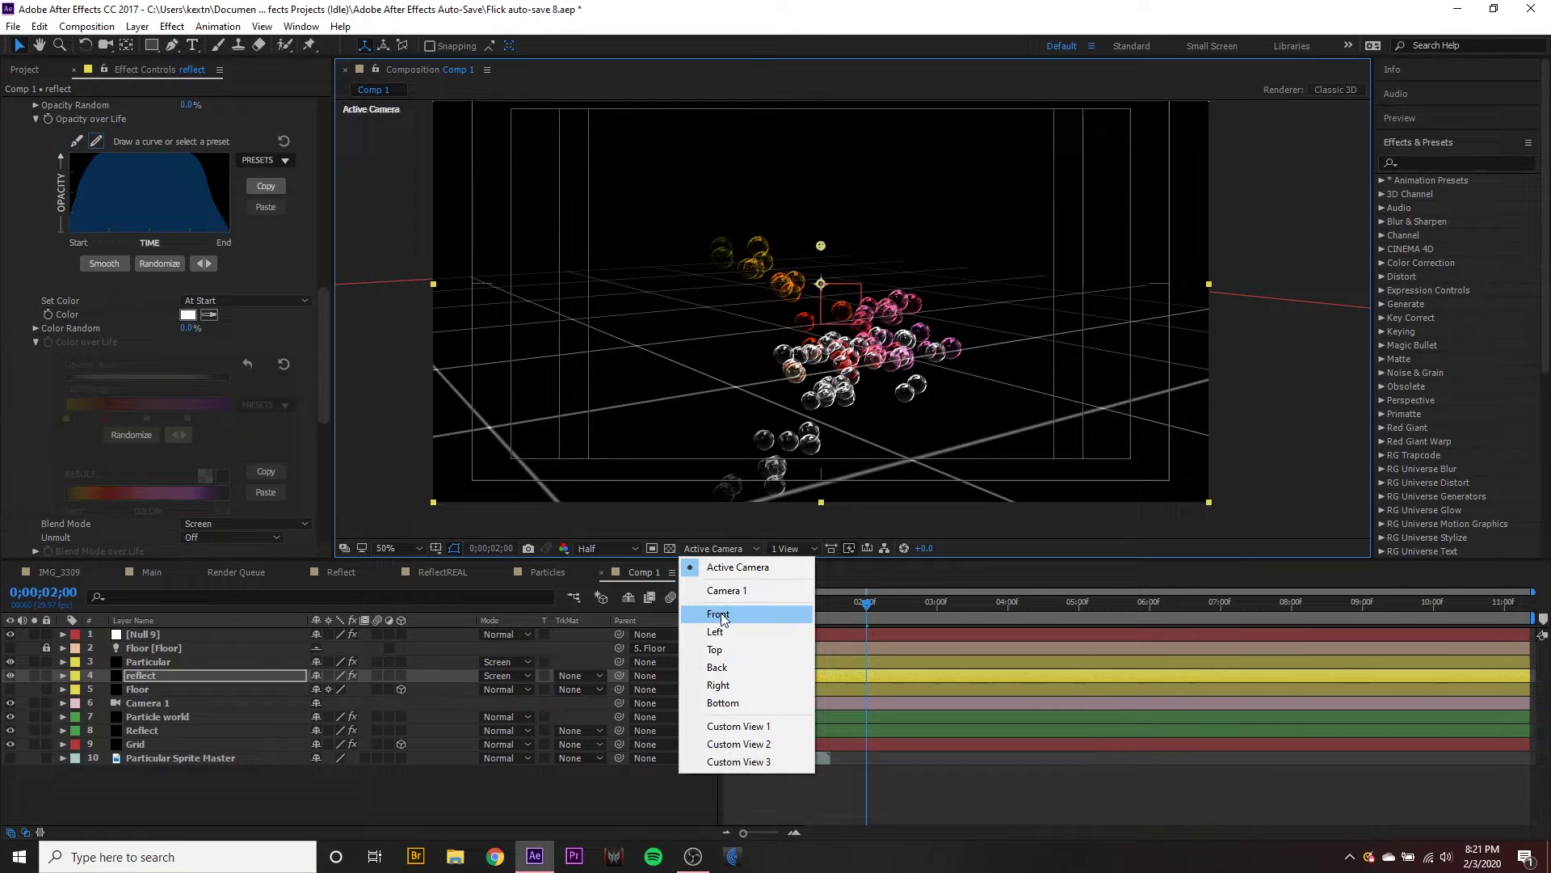
click(725, 651)
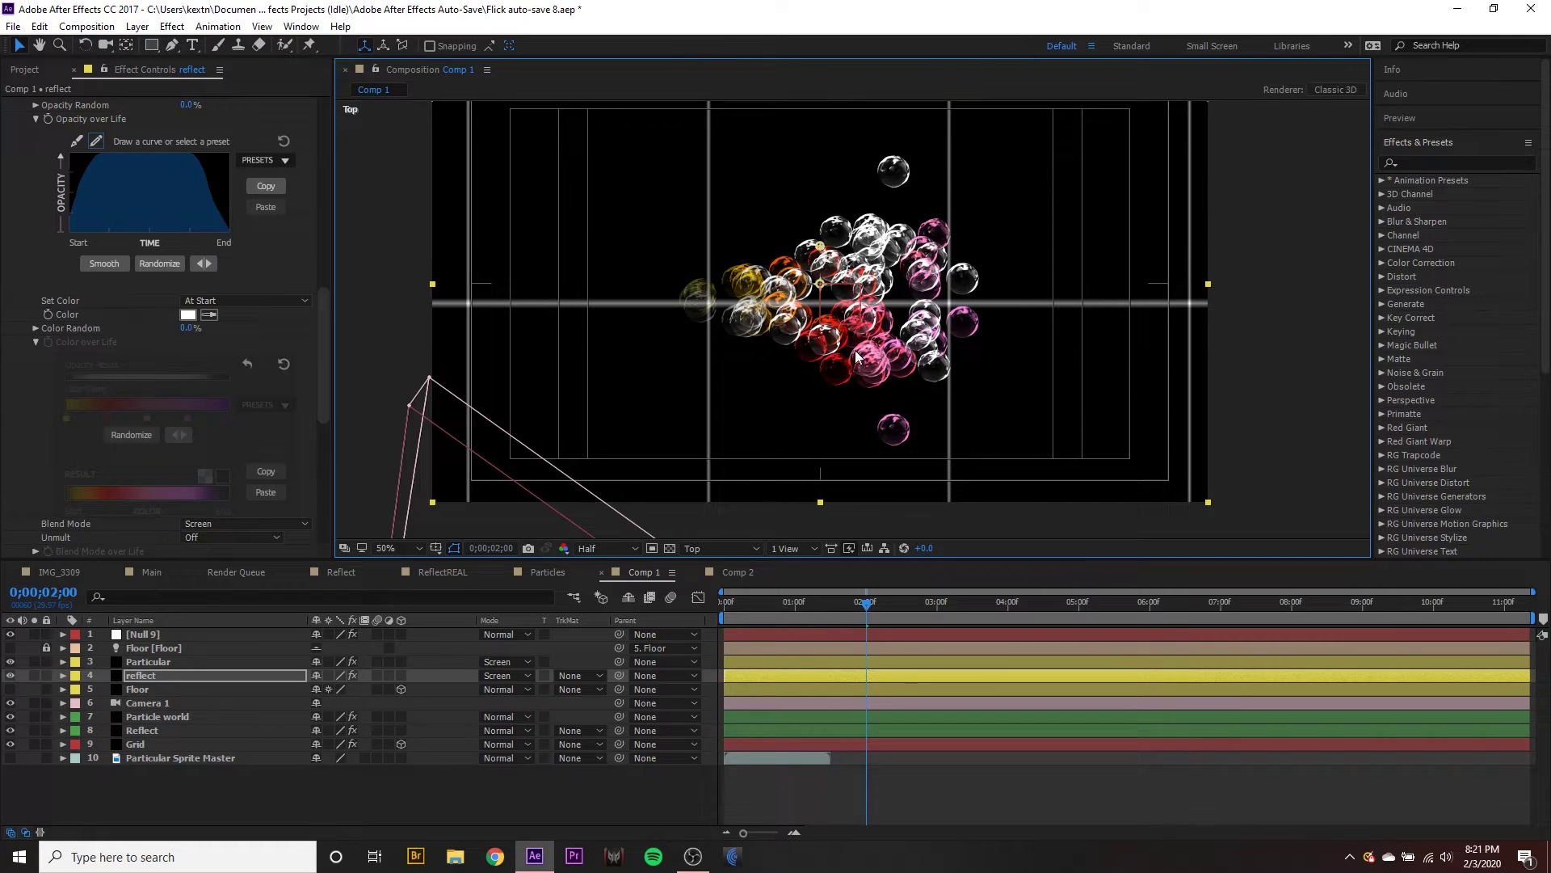
drag(856, 440, 756, 442)
scroll(775, 371, up, 2)
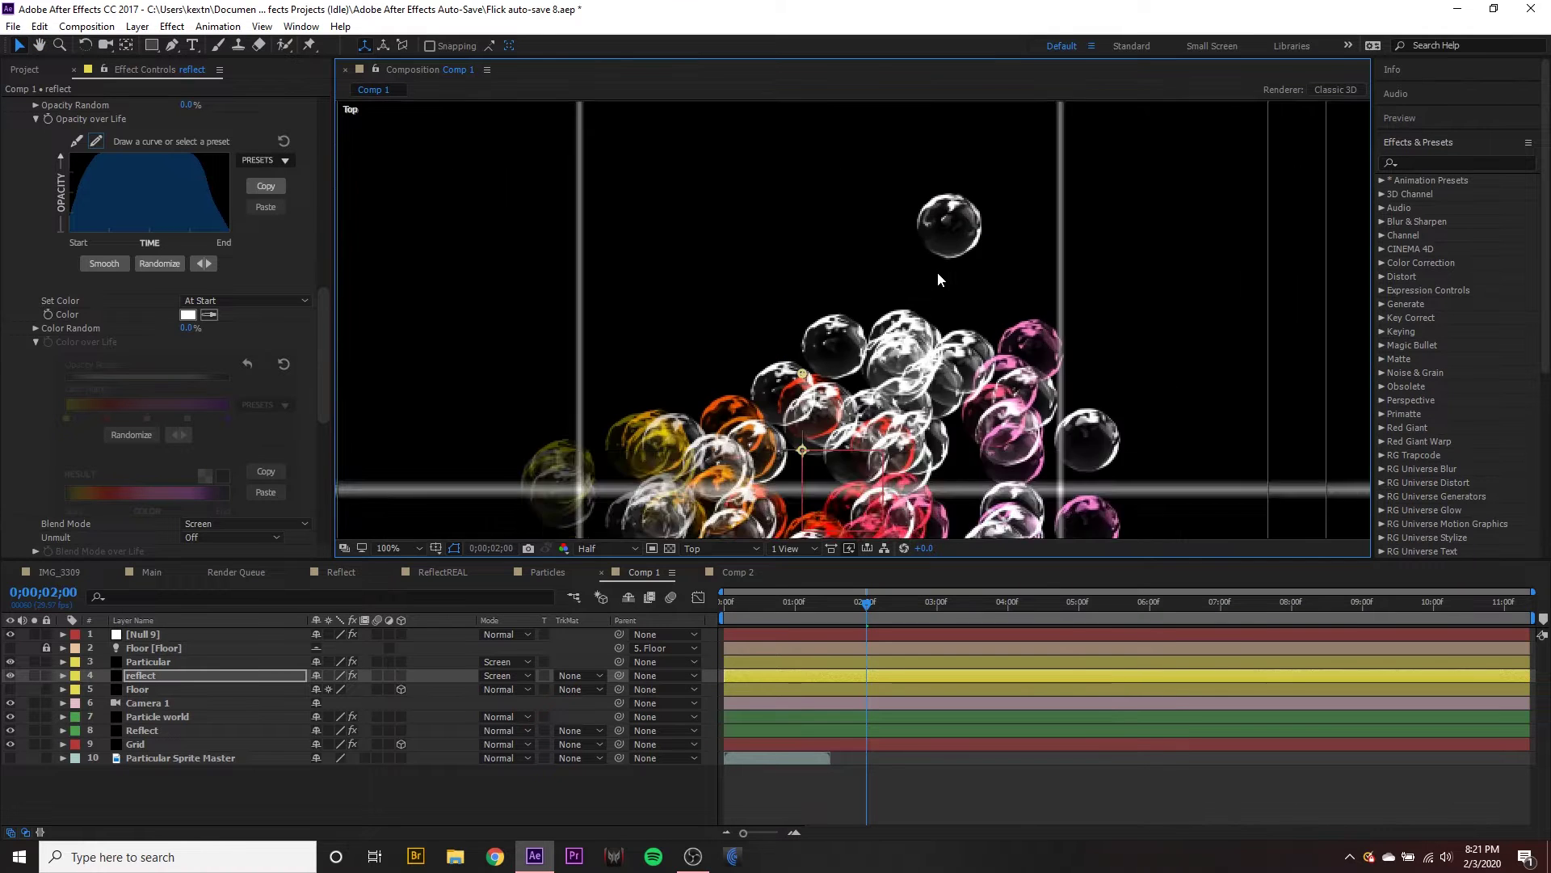
scroll(882, 388, down, 2)
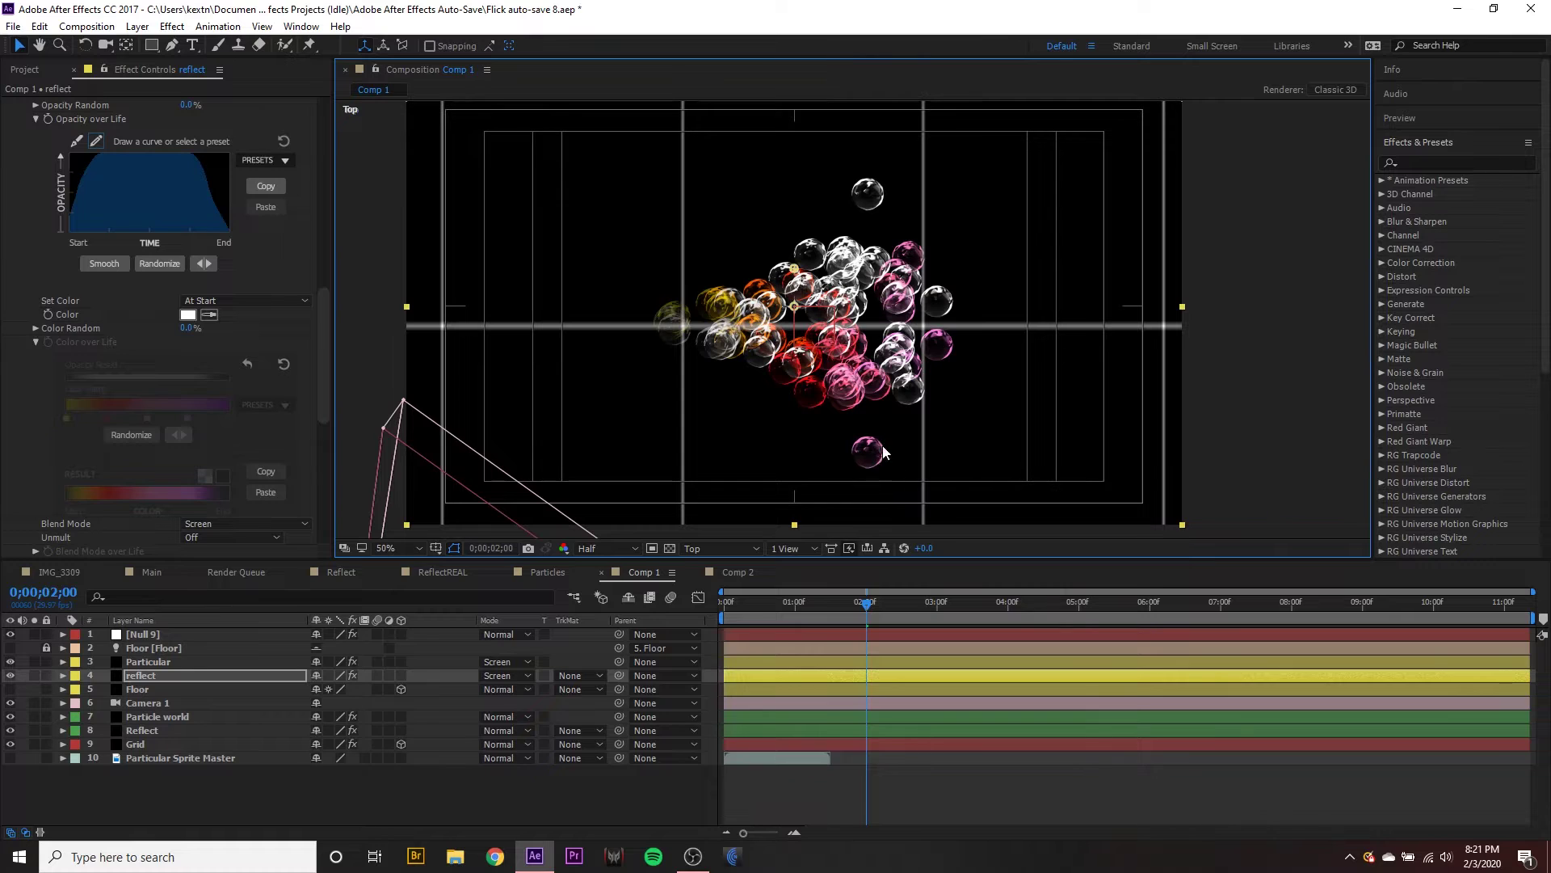
scroll(883, 439, up, 2)
scroll(897, 424, up, 1)
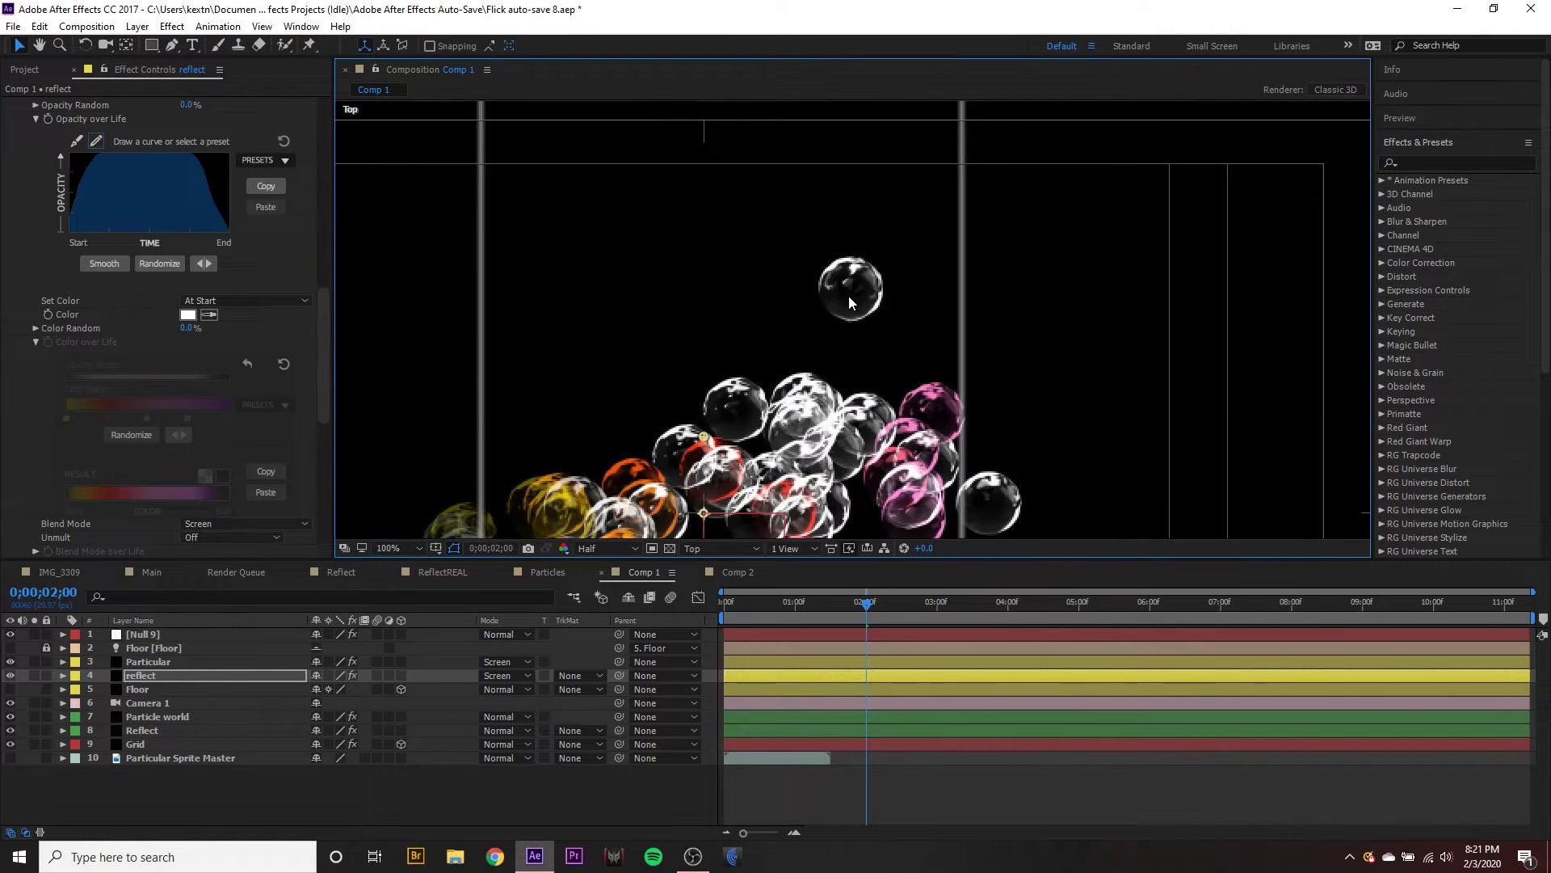
scroll(906, 416, down, 1)
scroll(907, 417, down, 2)
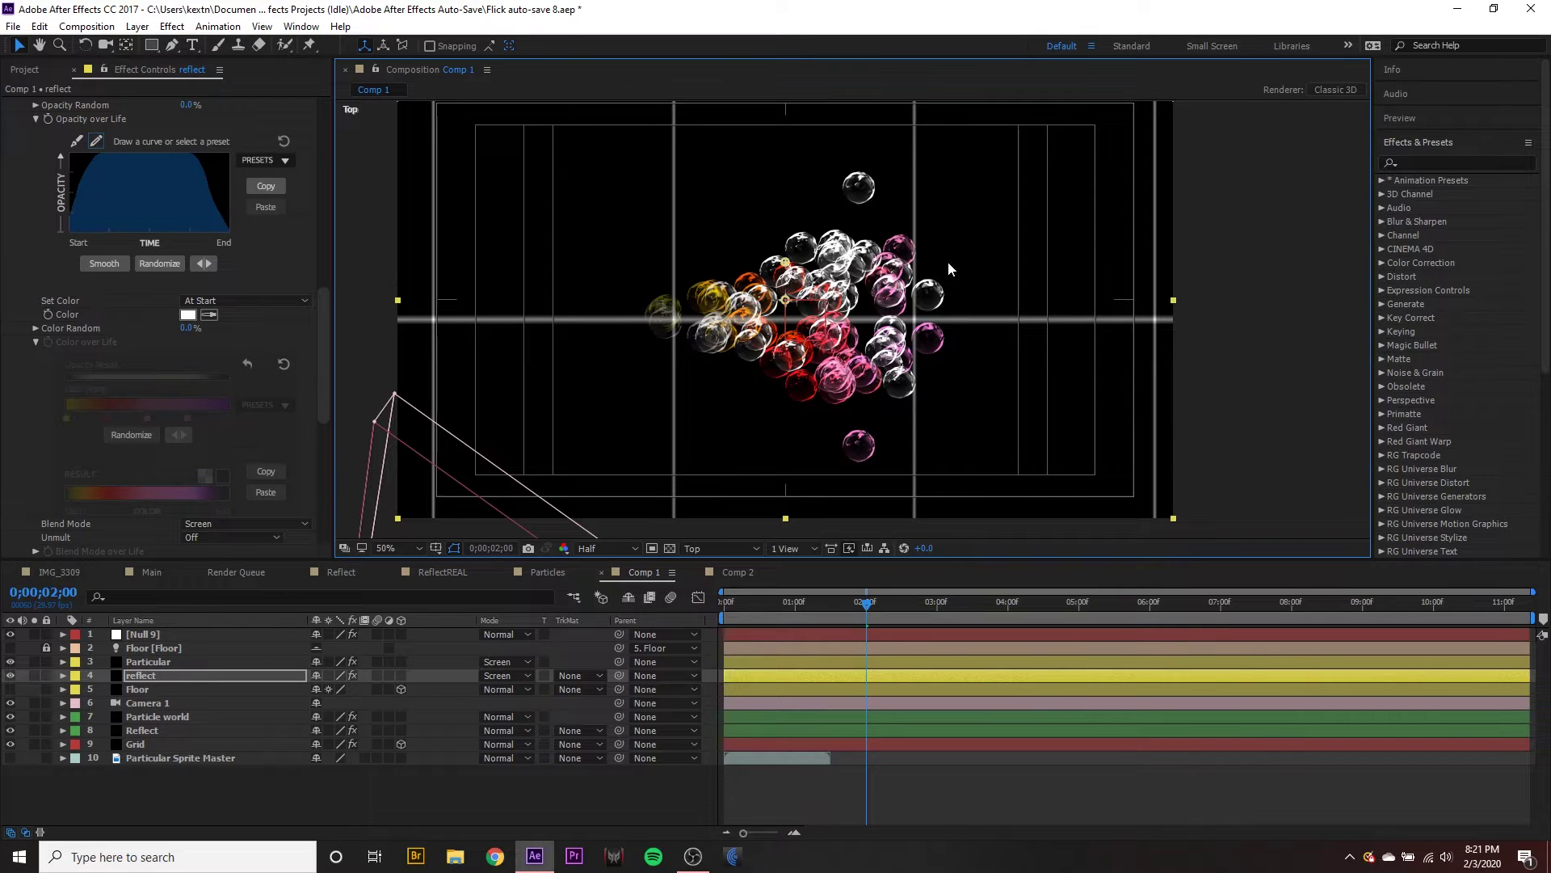
click(719, 548)
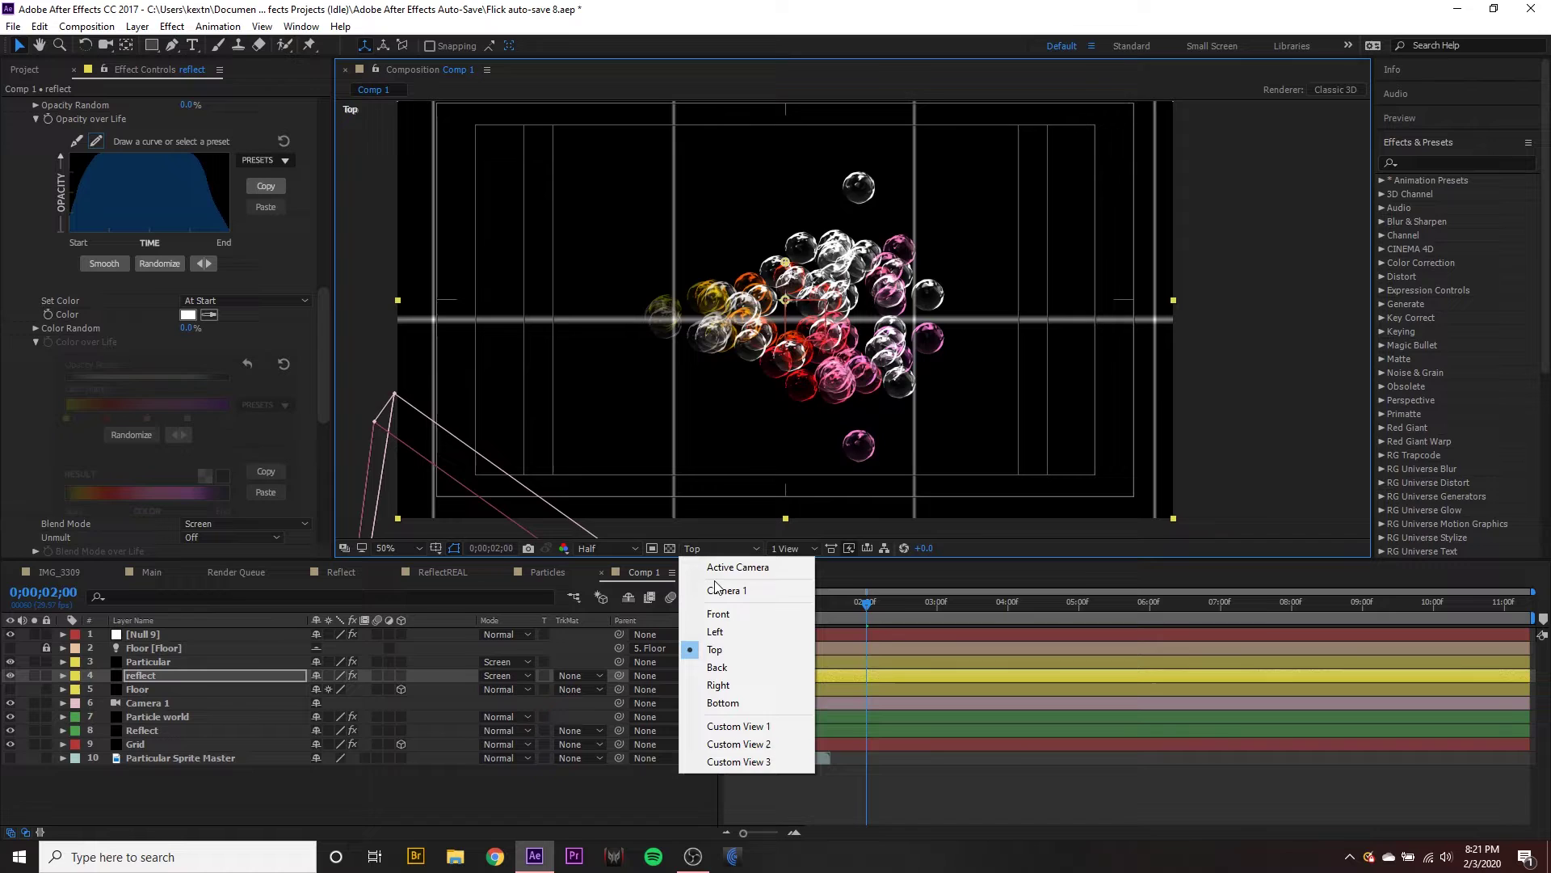
click(722, 568)
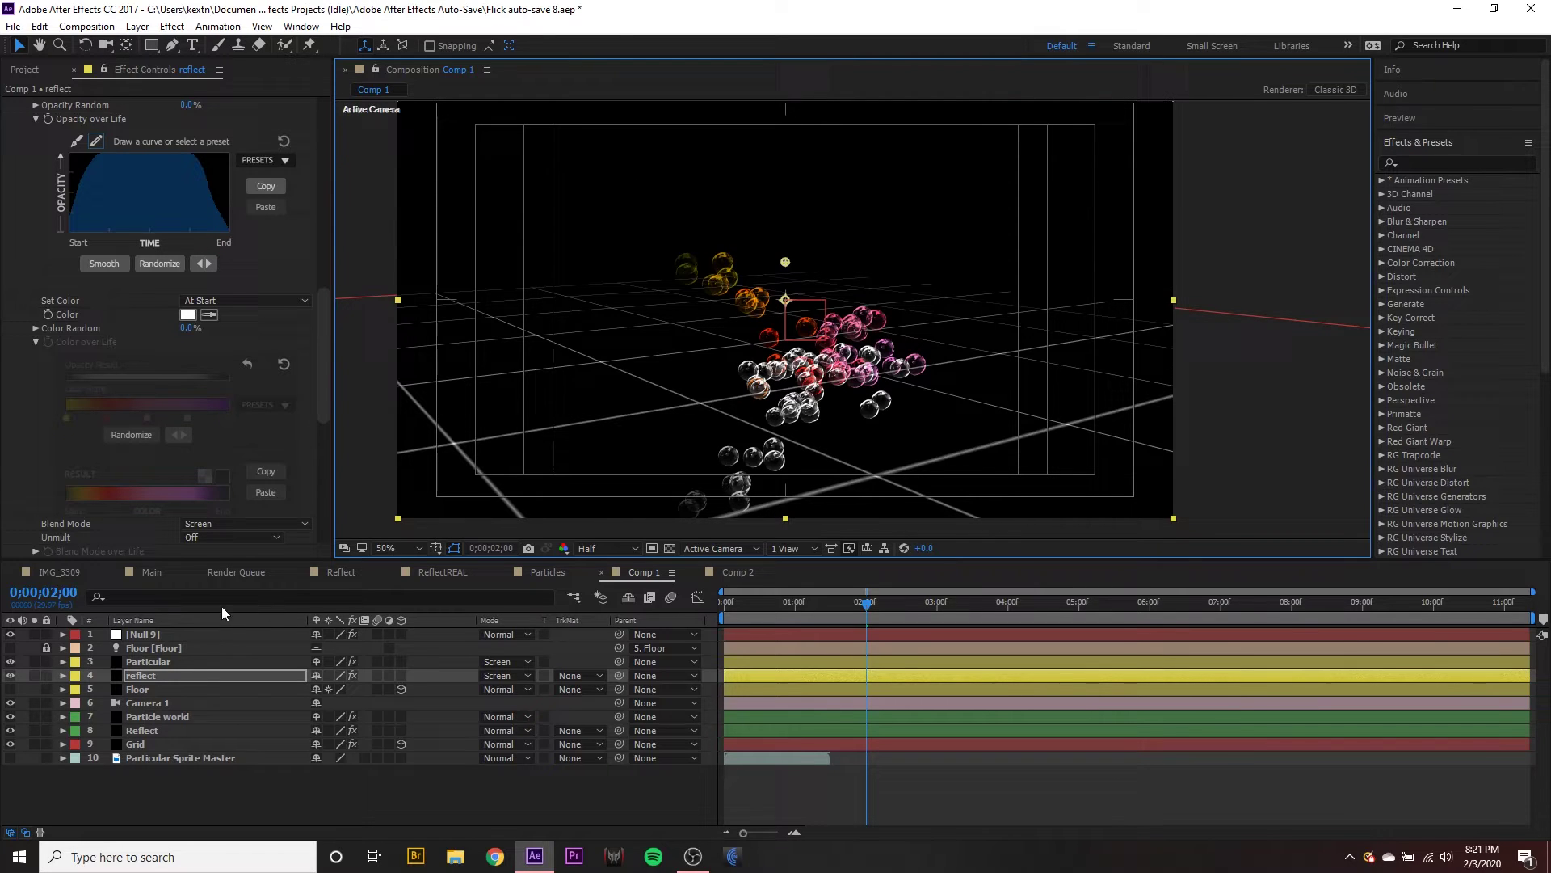
Step: Delete the reflect layer, then in Comp 2 reveal and preview Camera 2's keyframes
key(Delete)
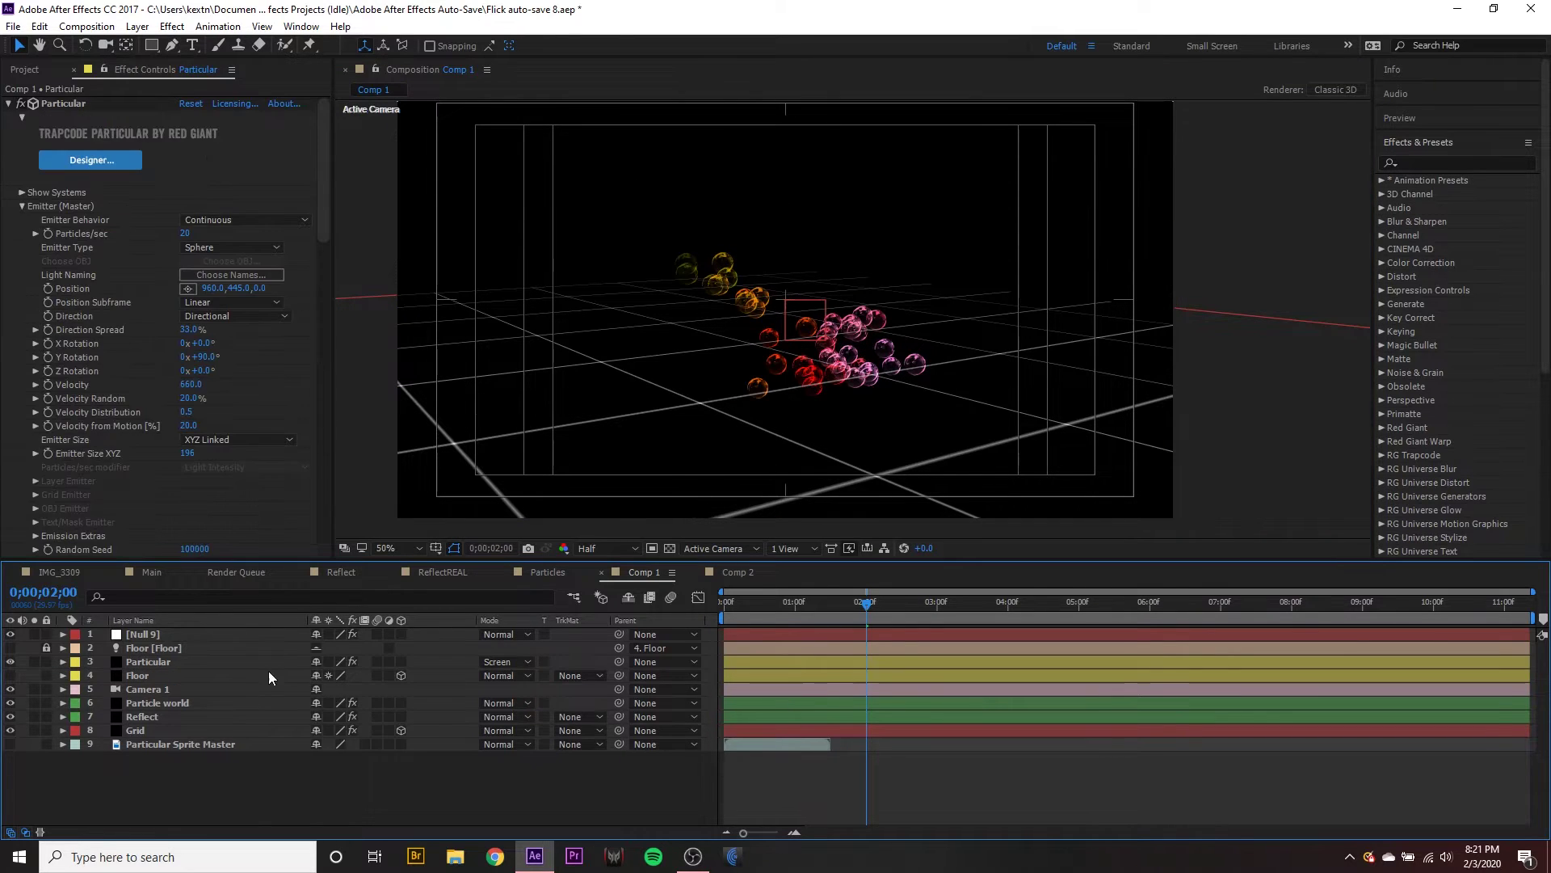
click(737, 572)
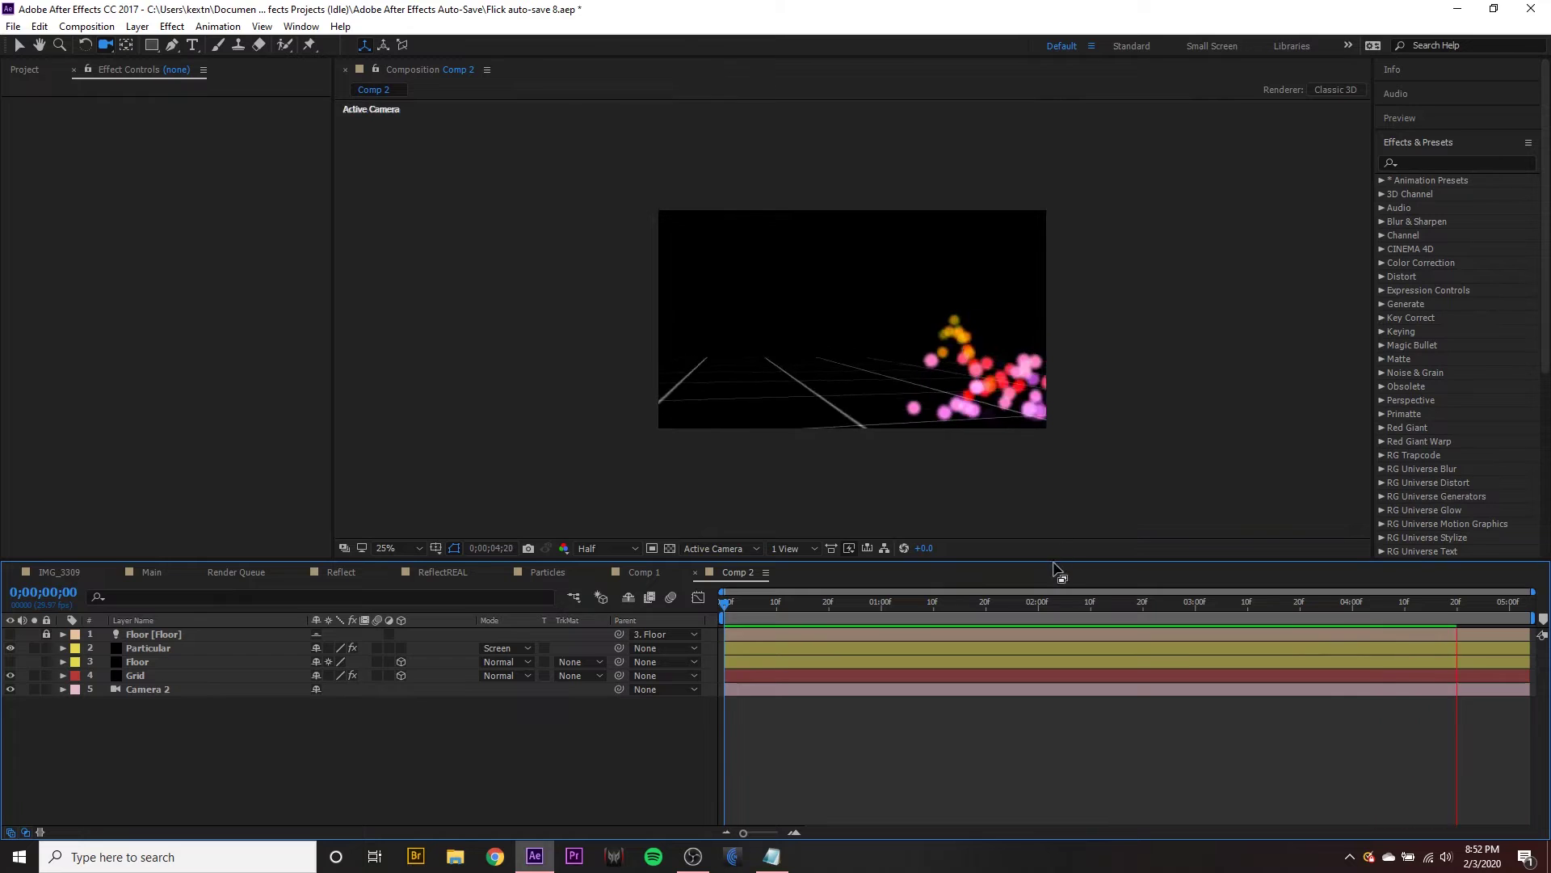
click(954, 689)
key(space)
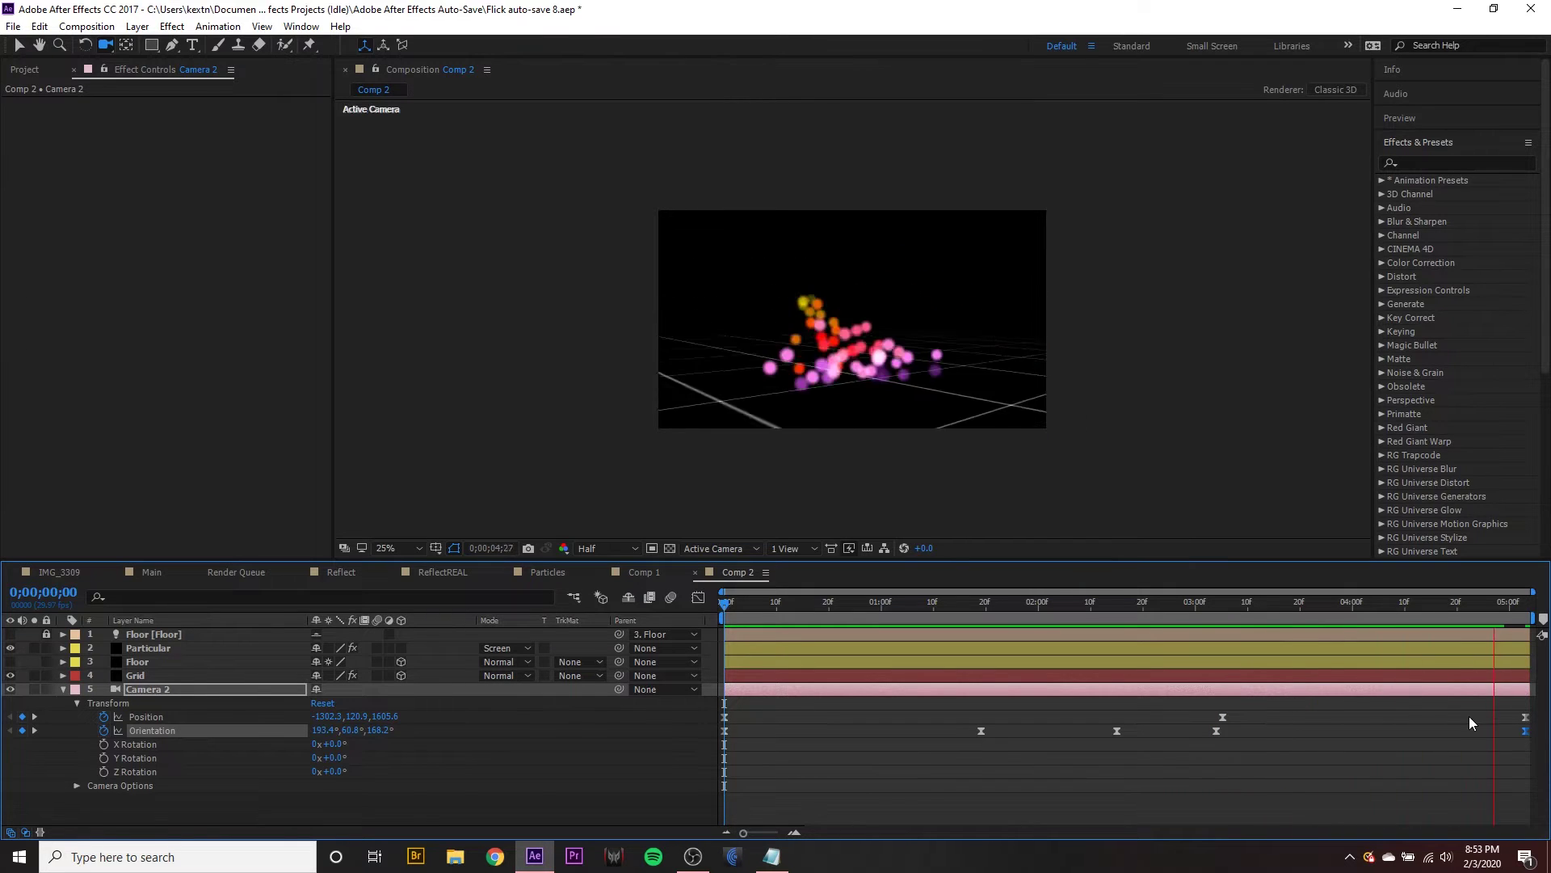
click(1351, 692)
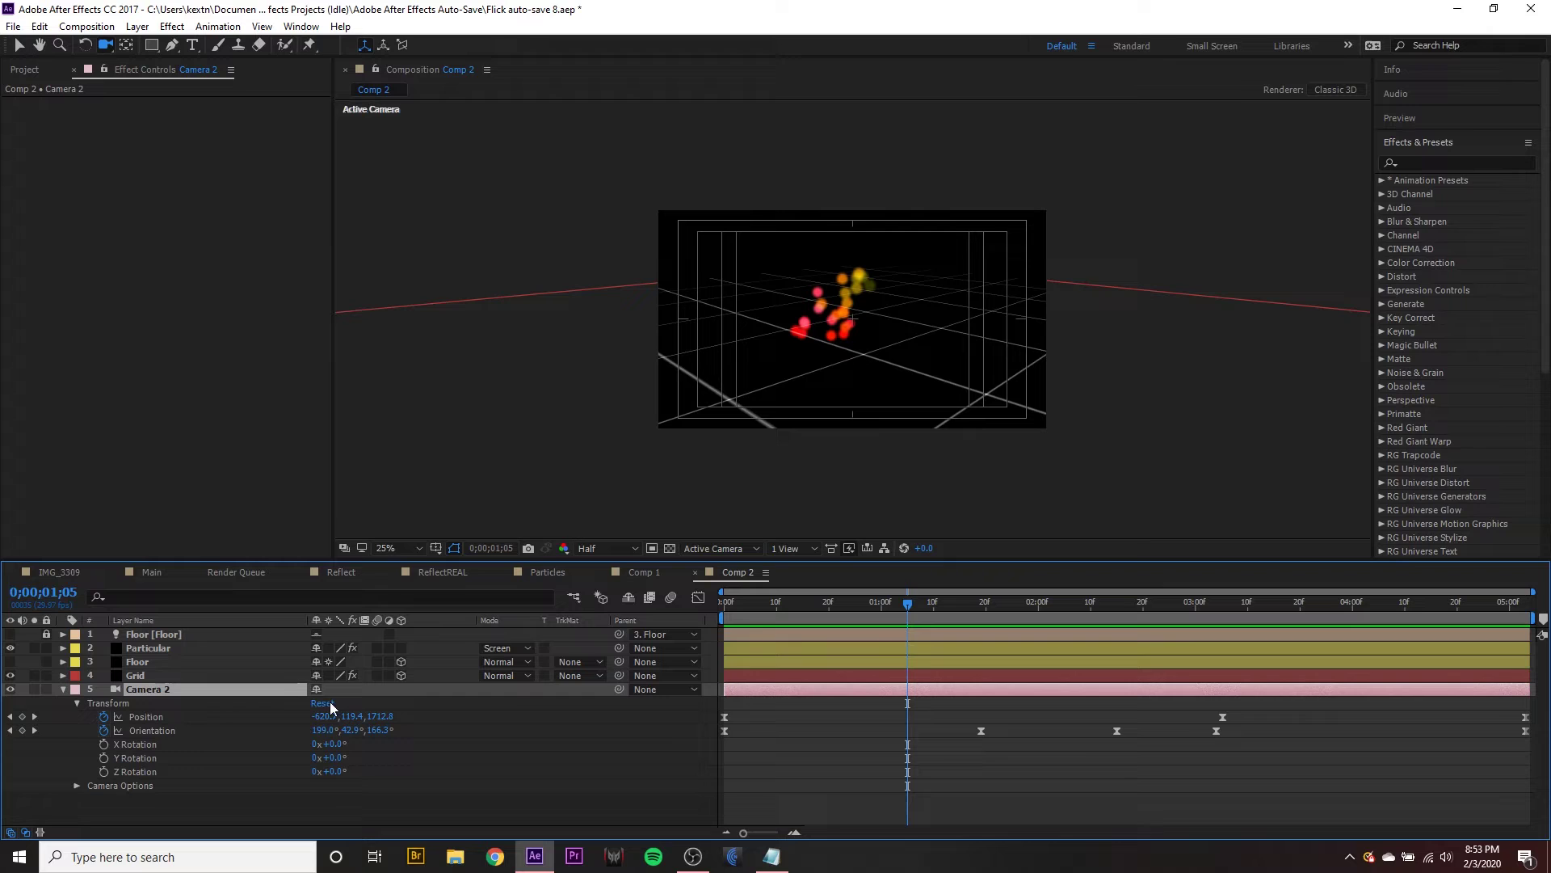
double_click(147, 688)
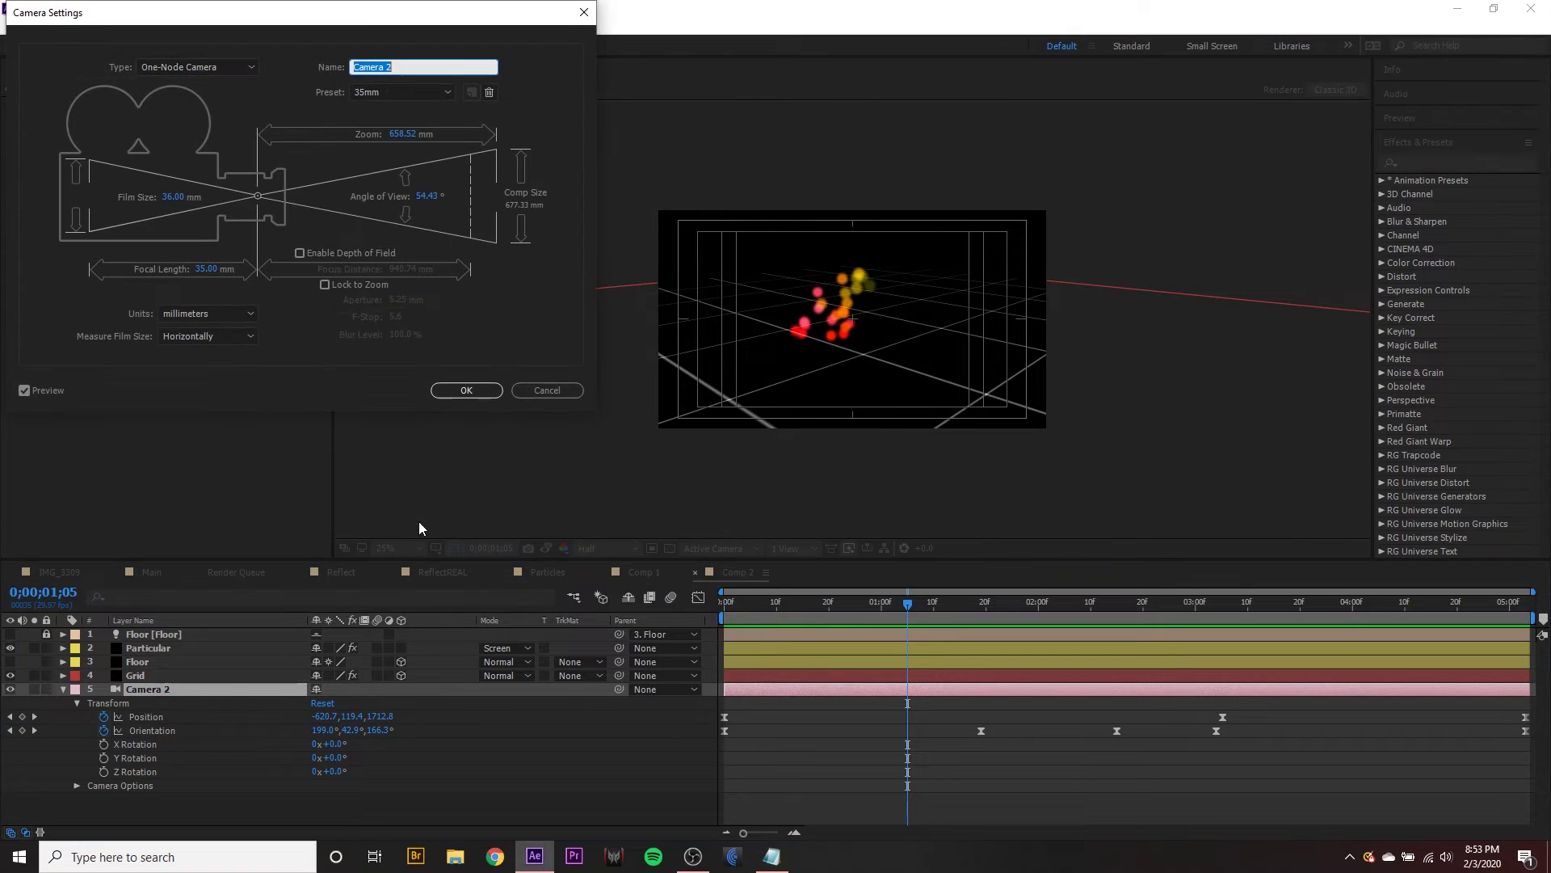
click(196, 72)
click(182, 75)
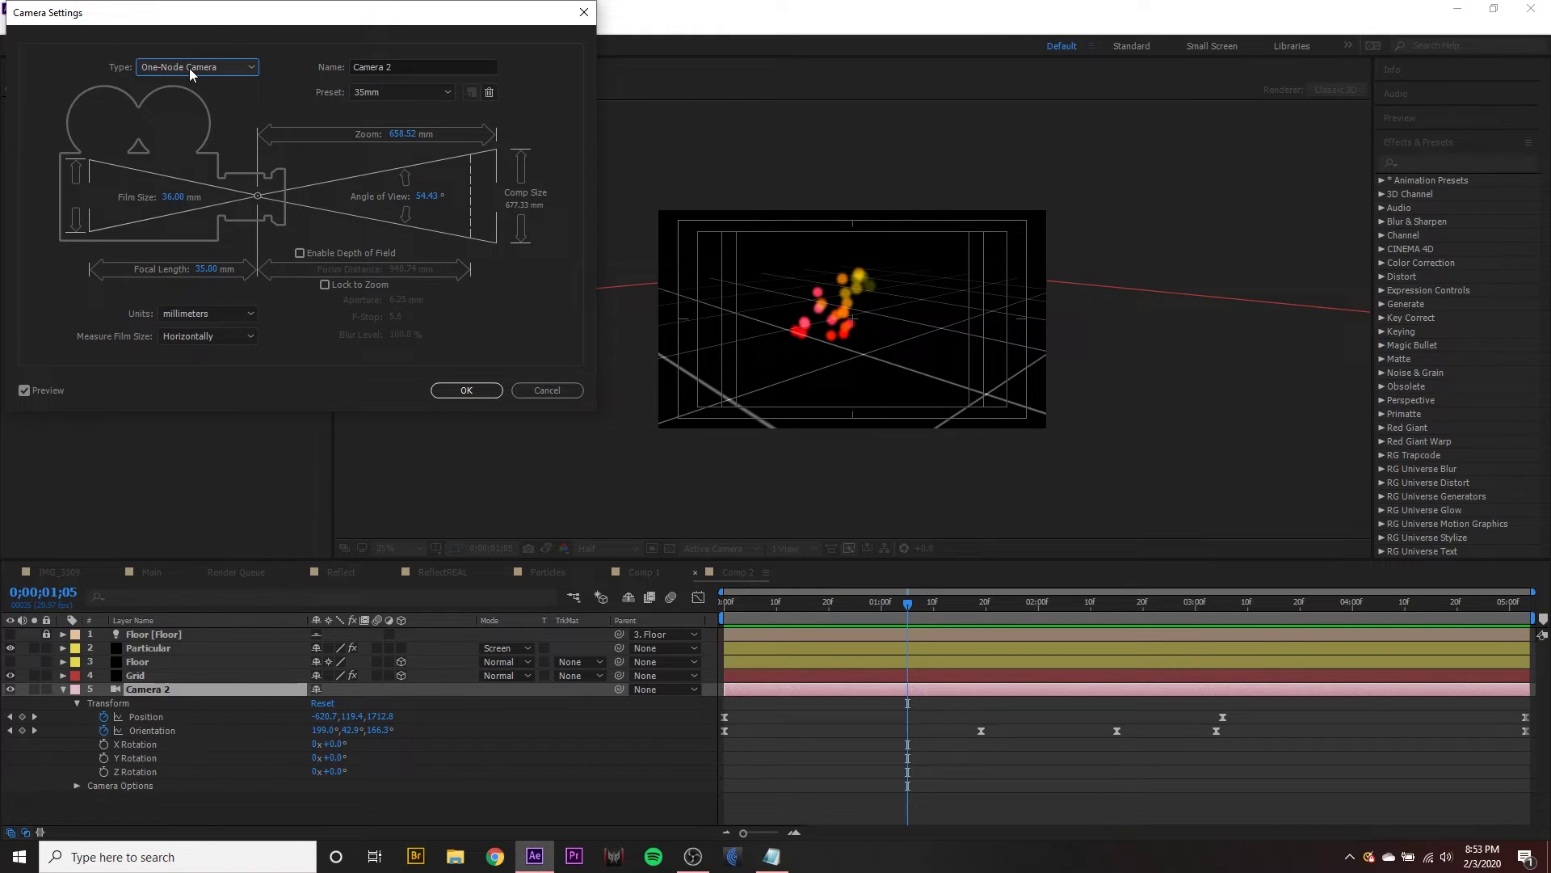
click(190, 69)
click(194, 87)
click(561, 391)
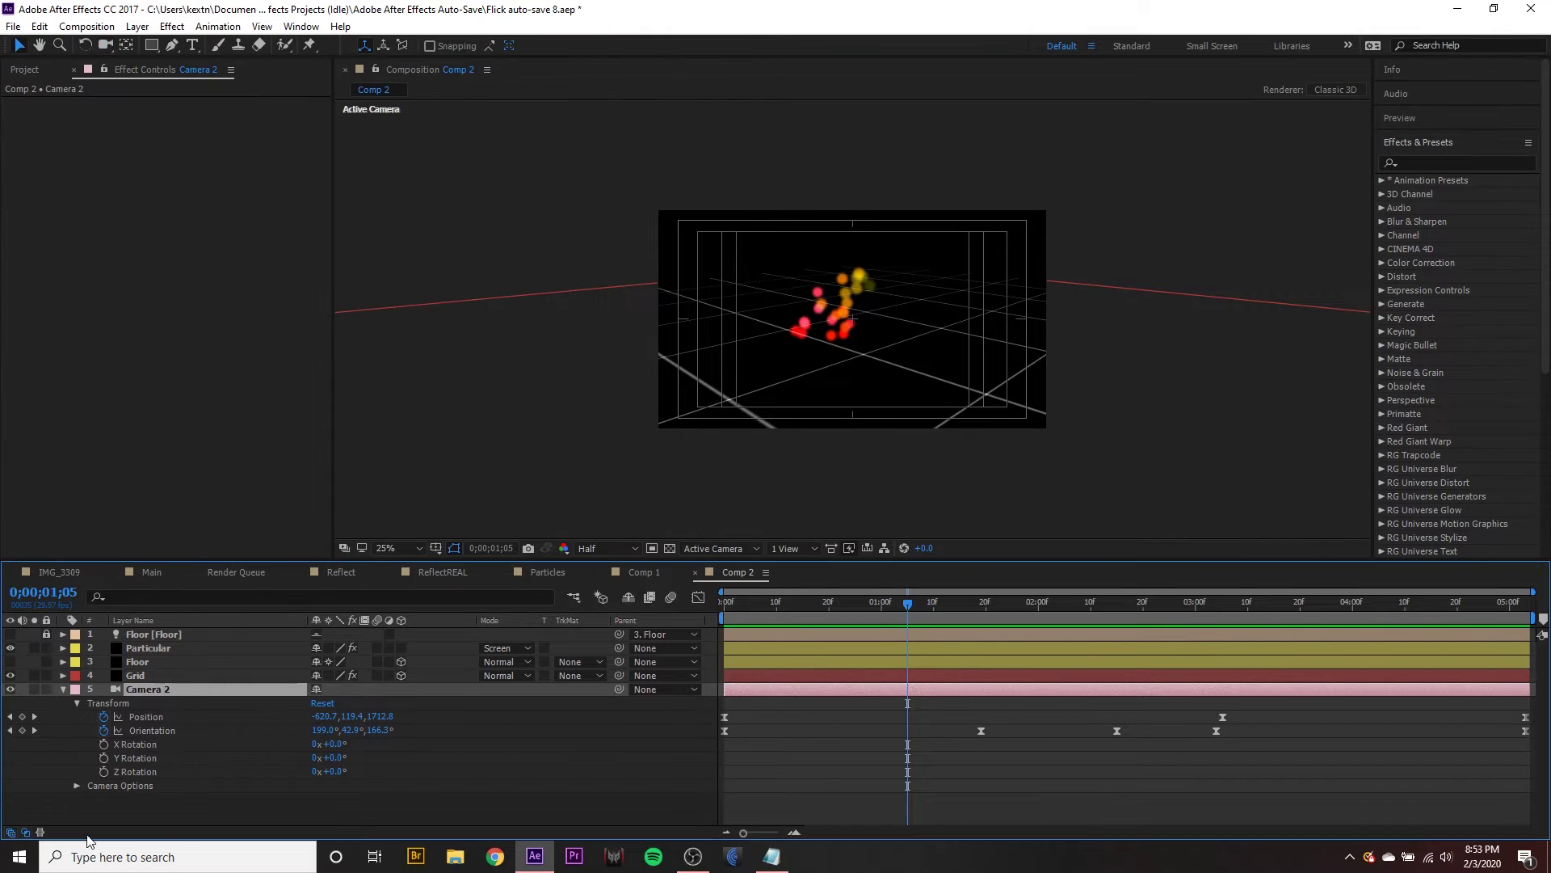
Step: Add a new null object layer named 'Movement'
right_click(170, 810)
mouse_move(229, 627)
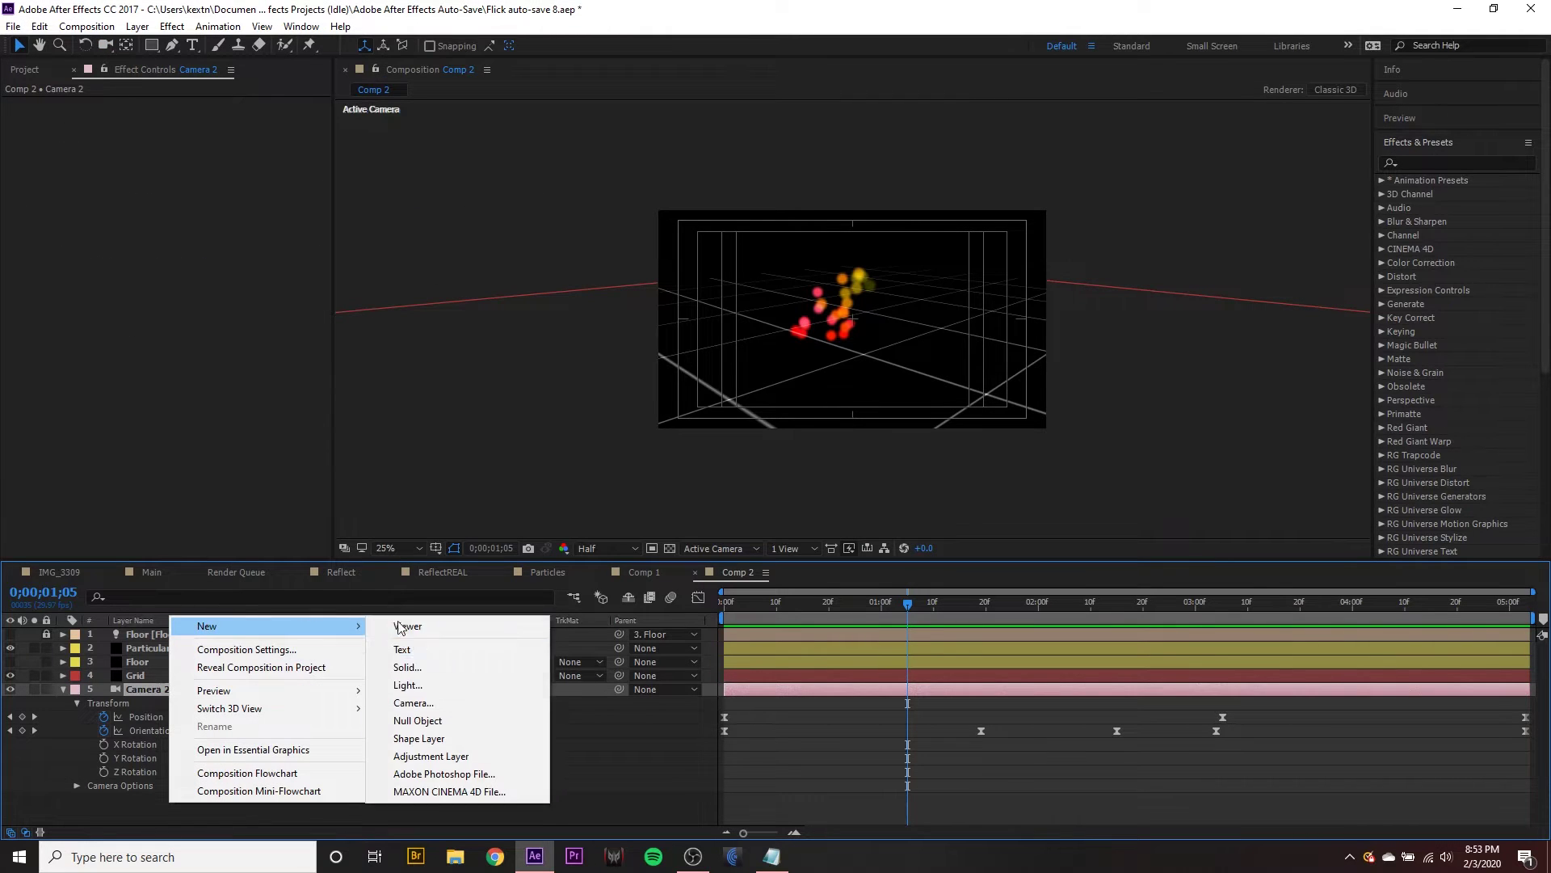
click(458, 721)
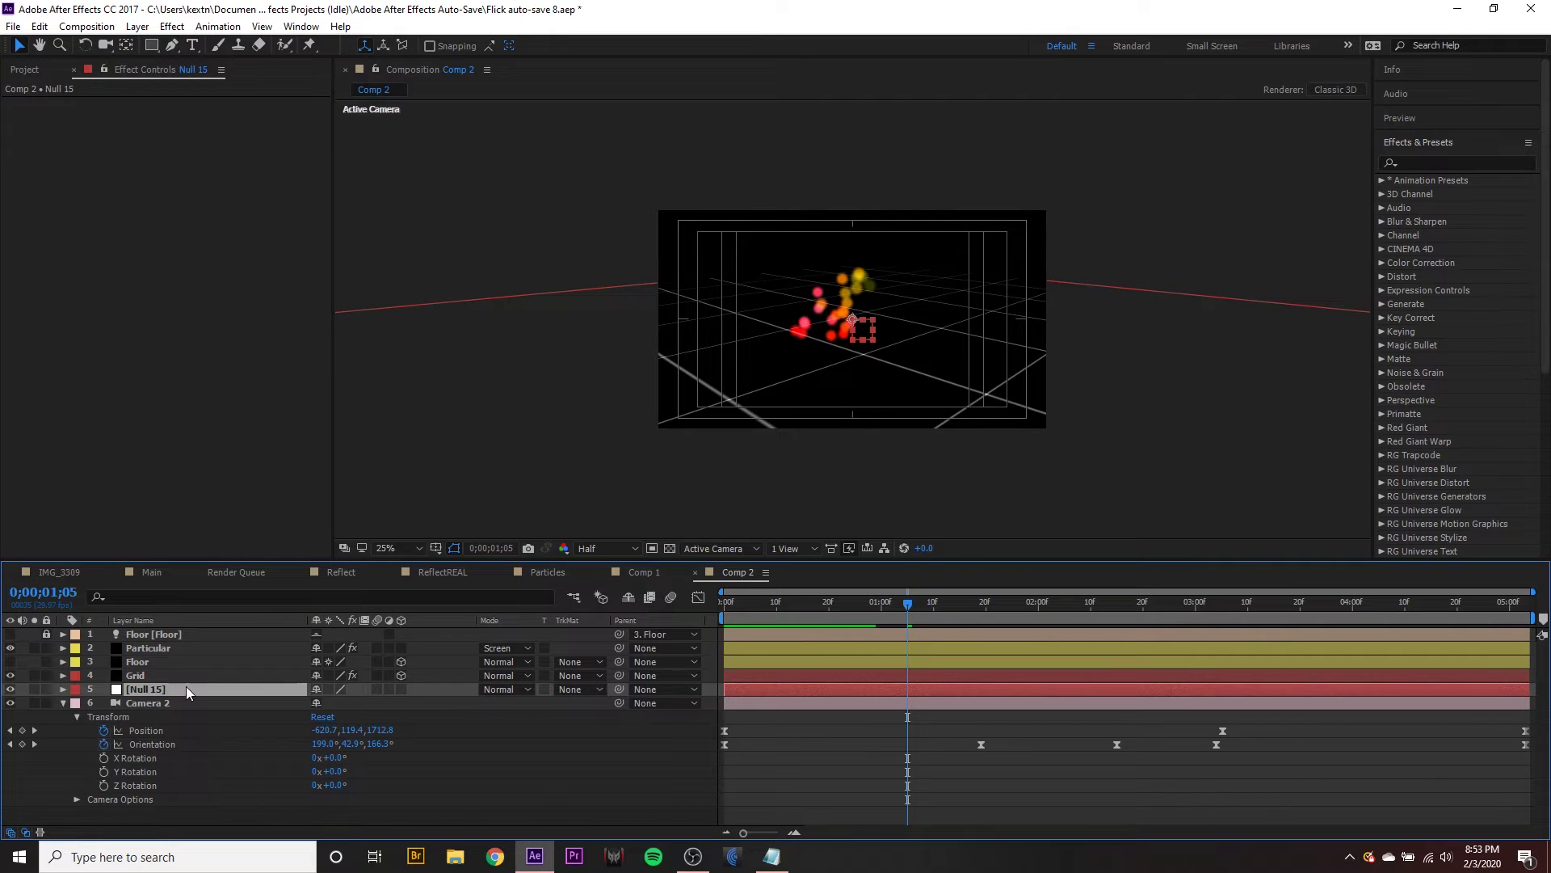
key(Return)
text(Move)
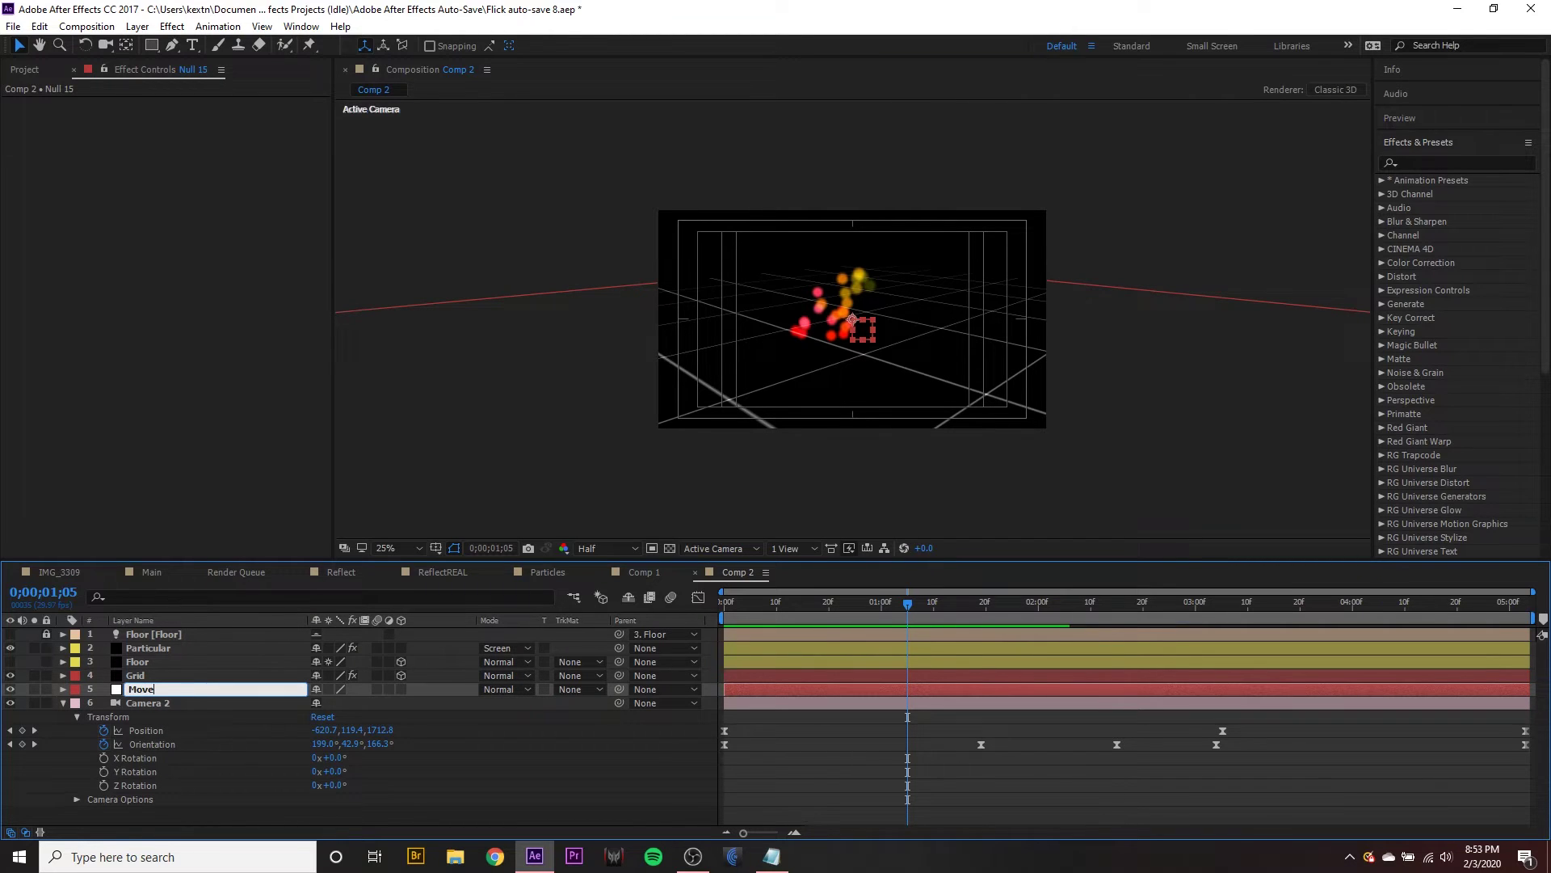
text(ment)
key(Return)
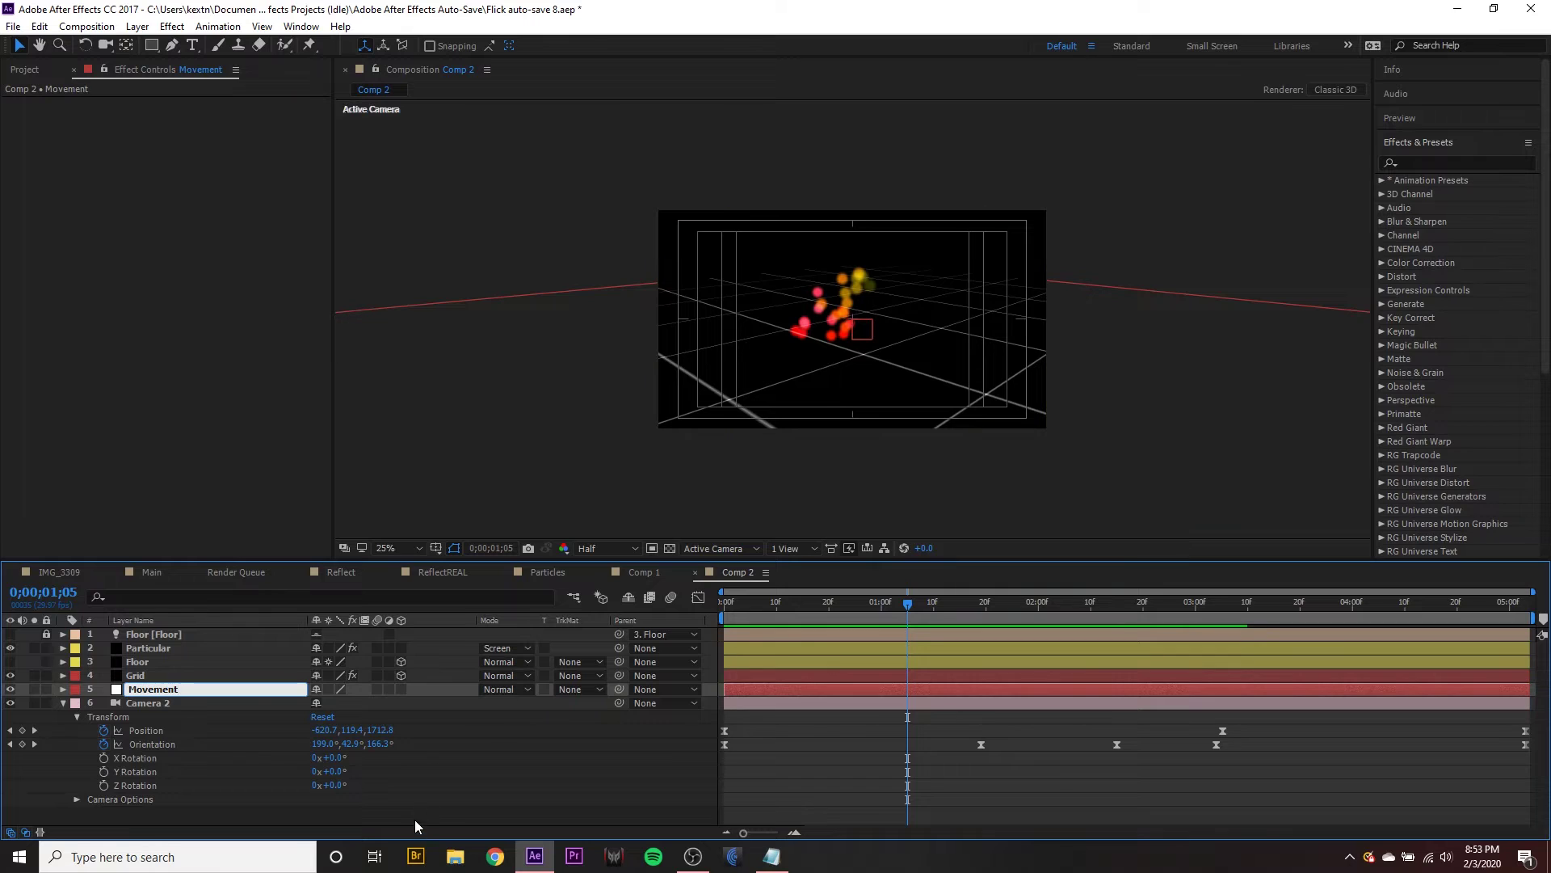
Step: At the first frame, select all eight of Camera 2's Position and Orientation keyframes
drag(768, 599, 674, 613)
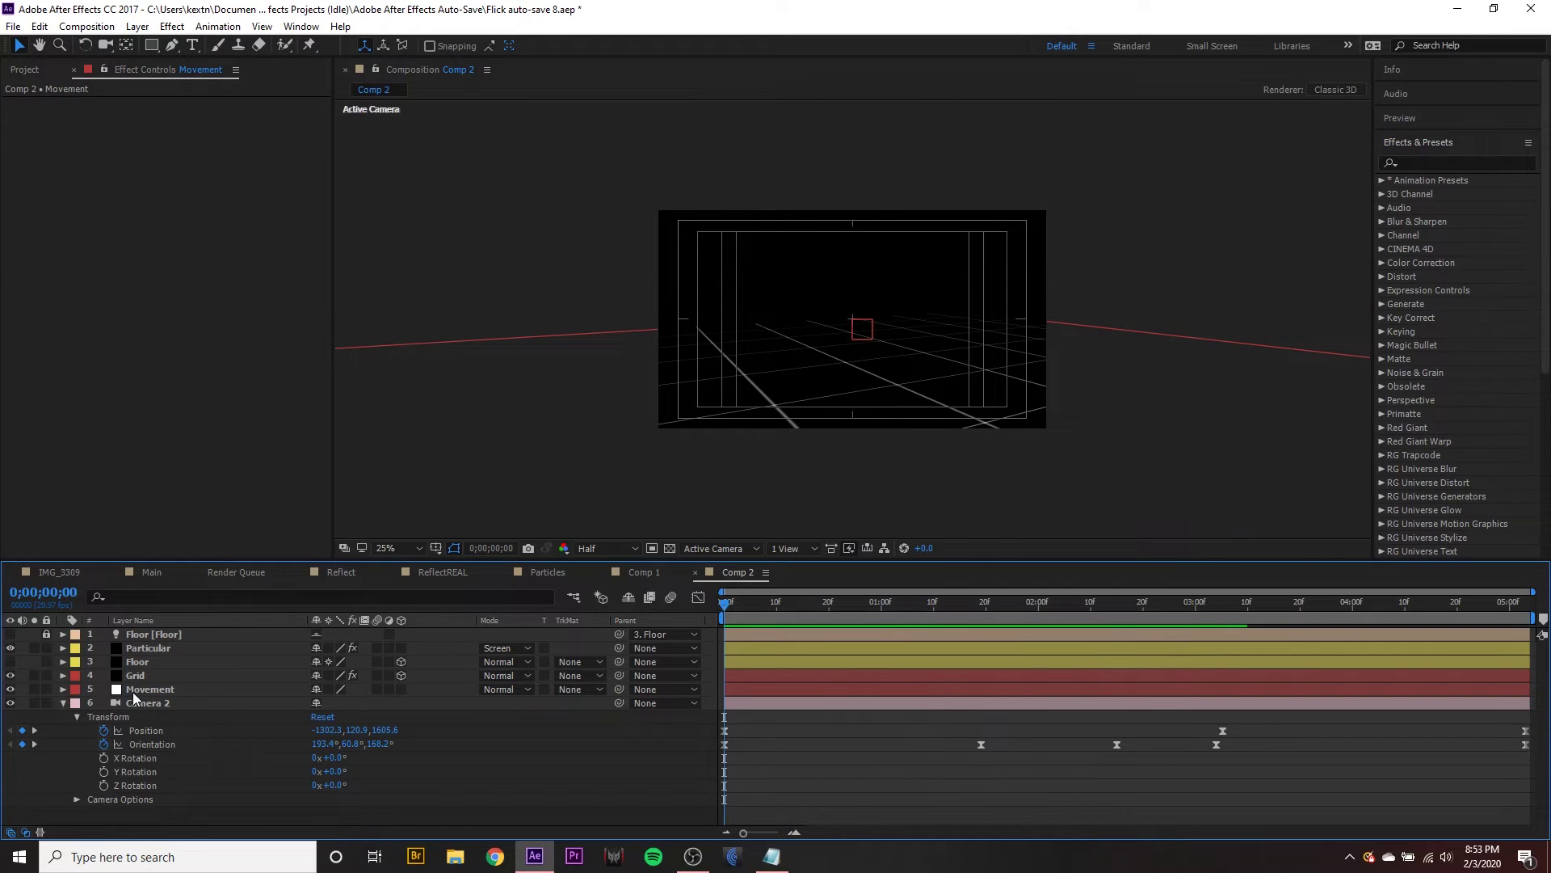
click(152, 731)
click(168, 703)
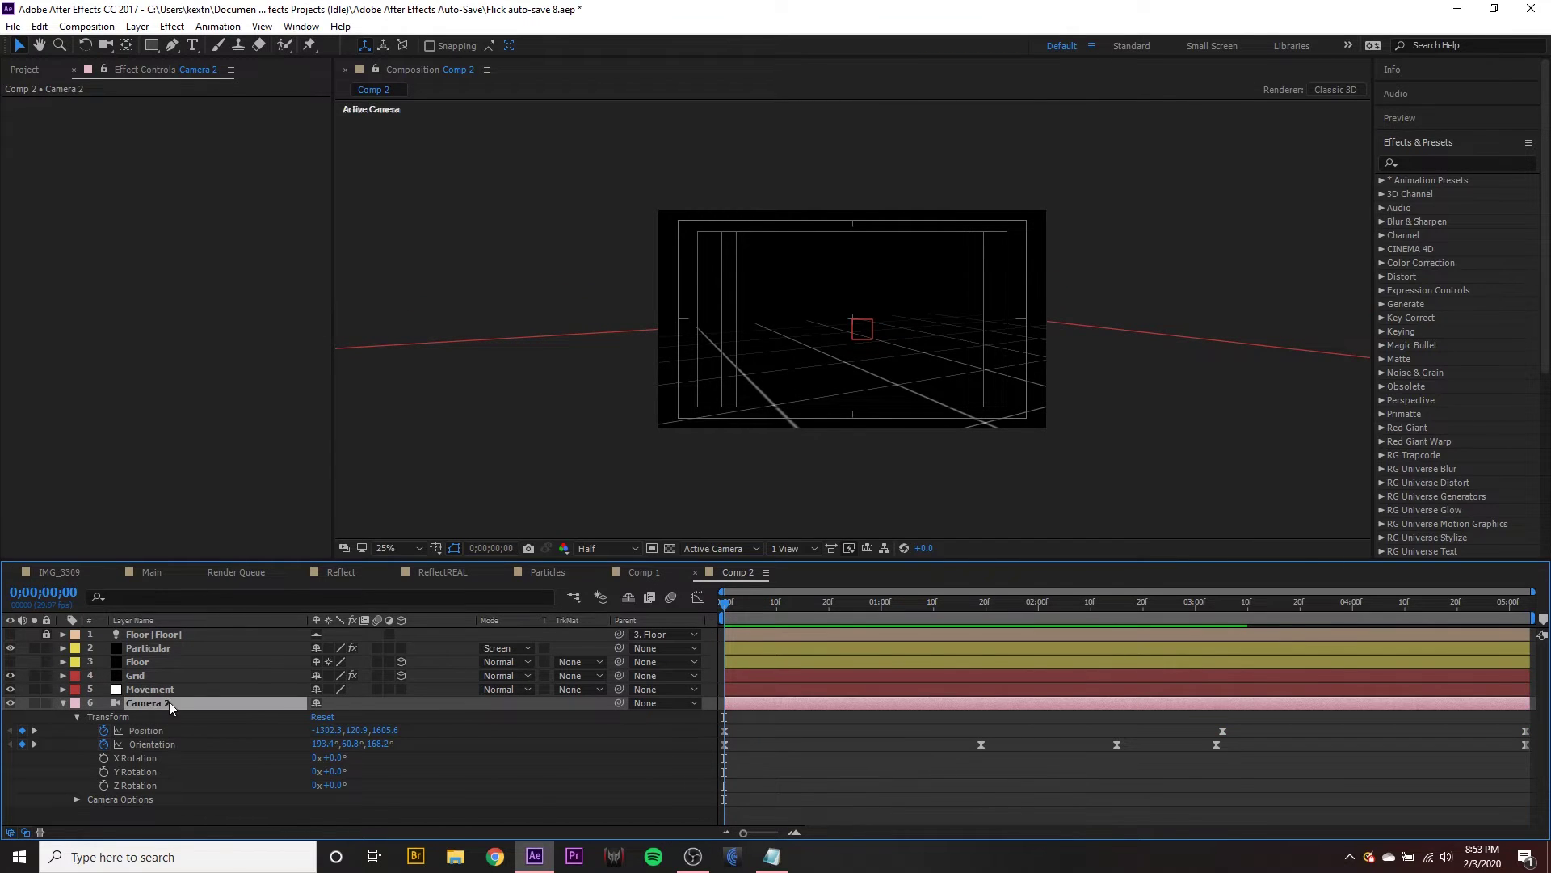
key(u)
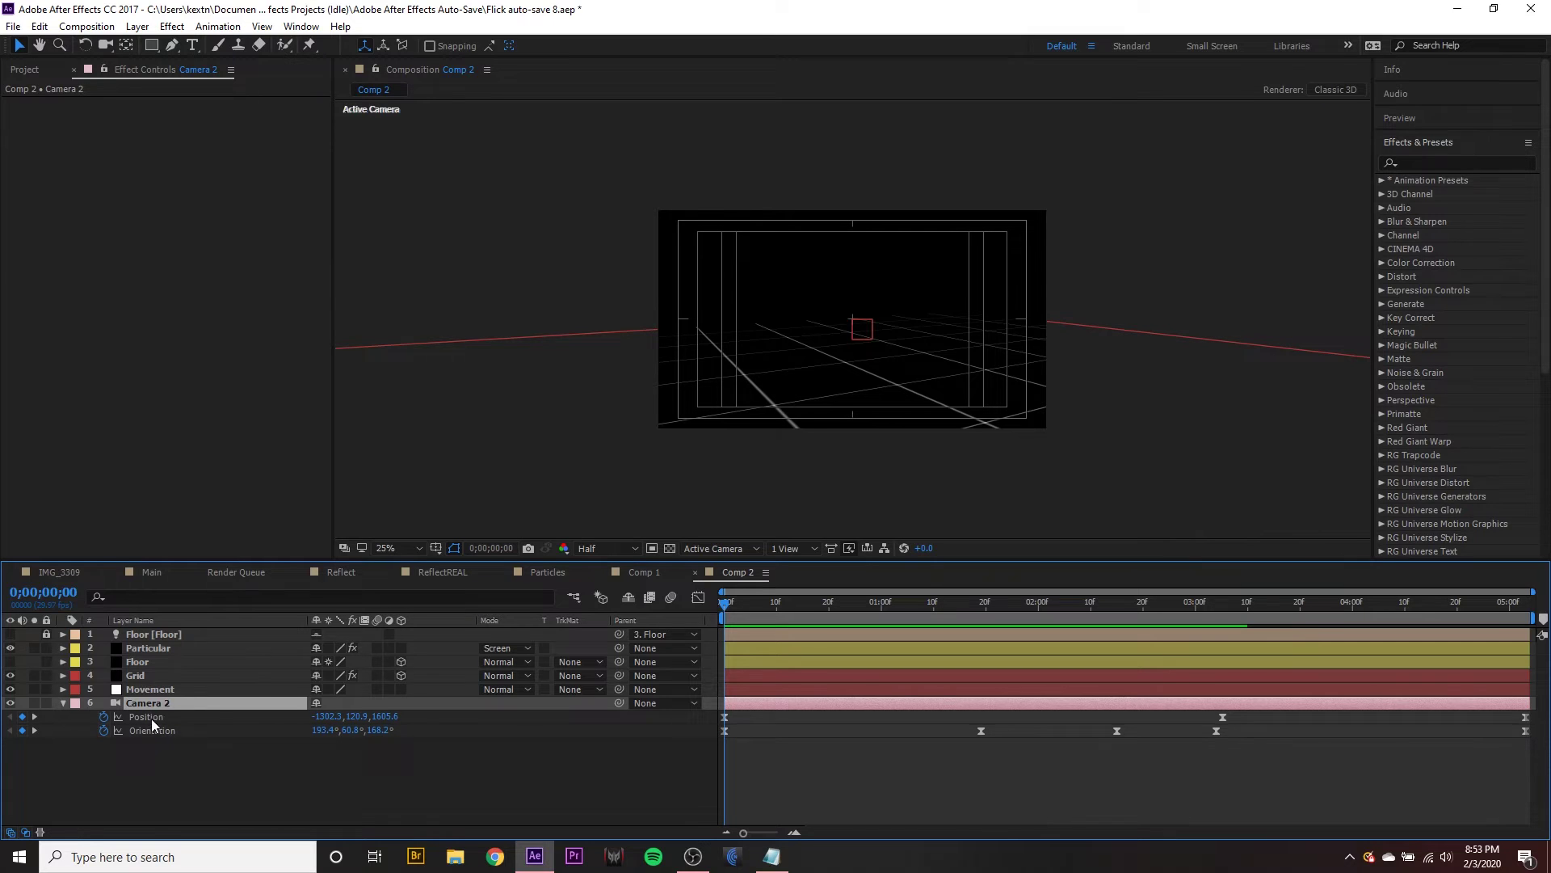
click(158, 715)
shift+click(157, 730)
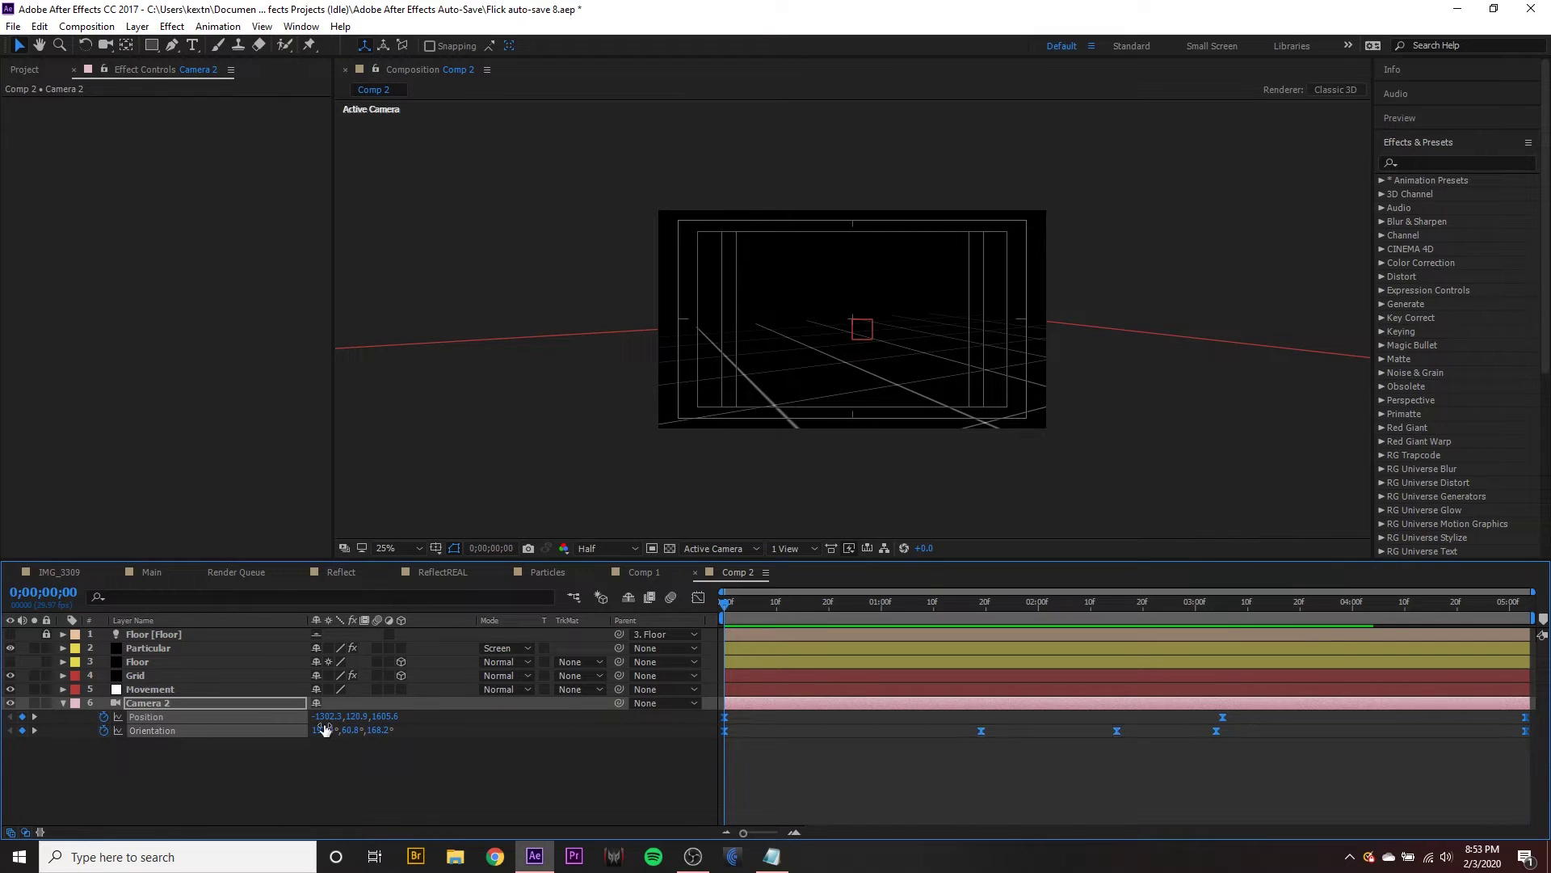
drag(664, 786, 1537, 713)
Step: Make the Movement null 3D and paste Camera 2's keyframes onto it
click(158, 688)
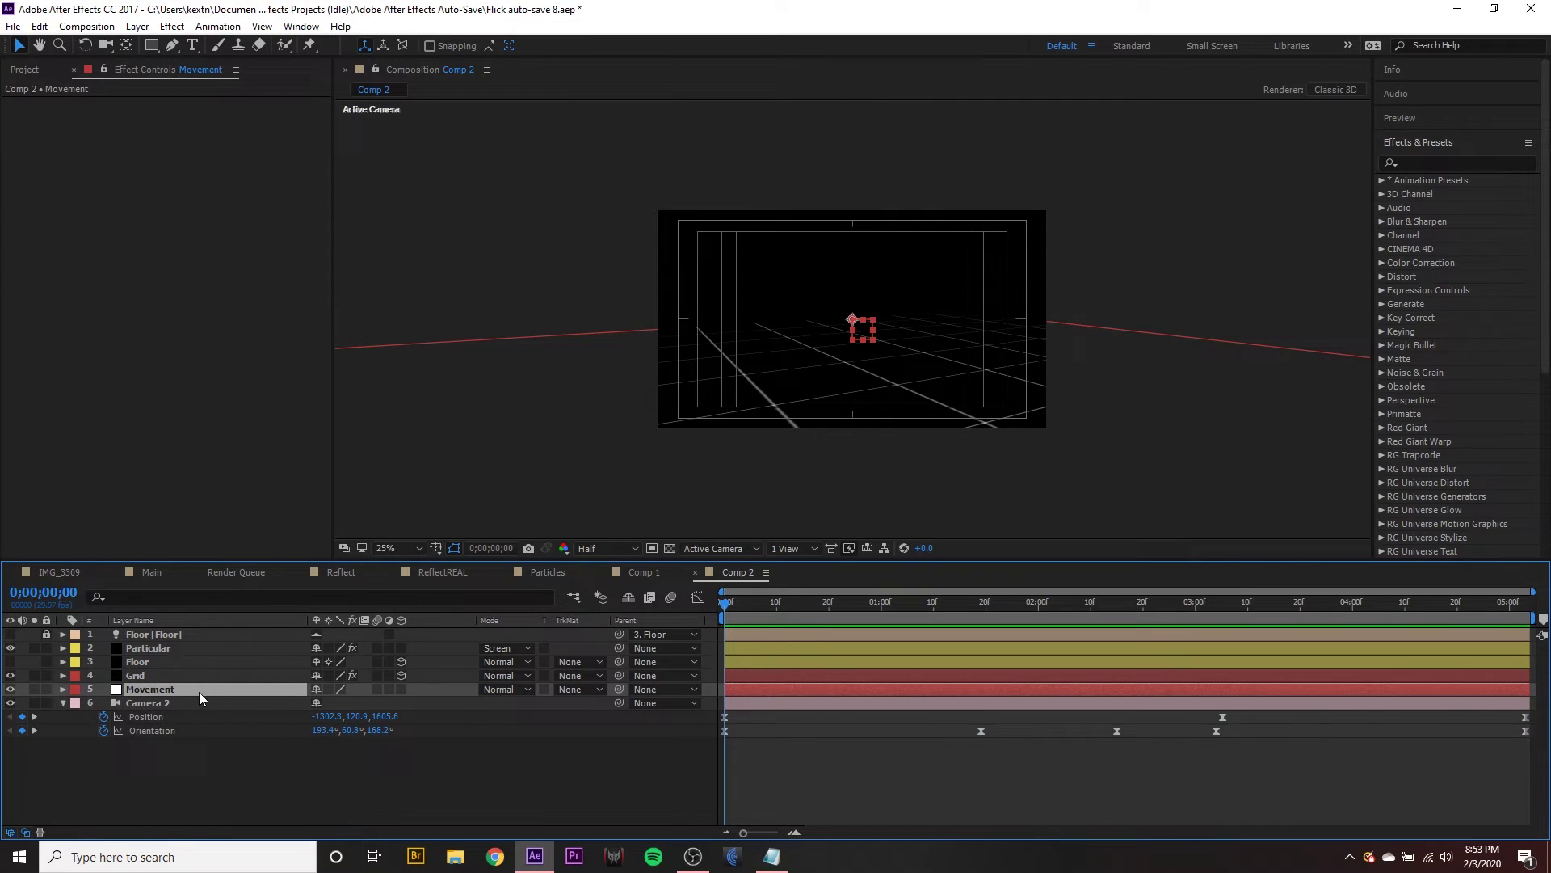
click(402, 689)
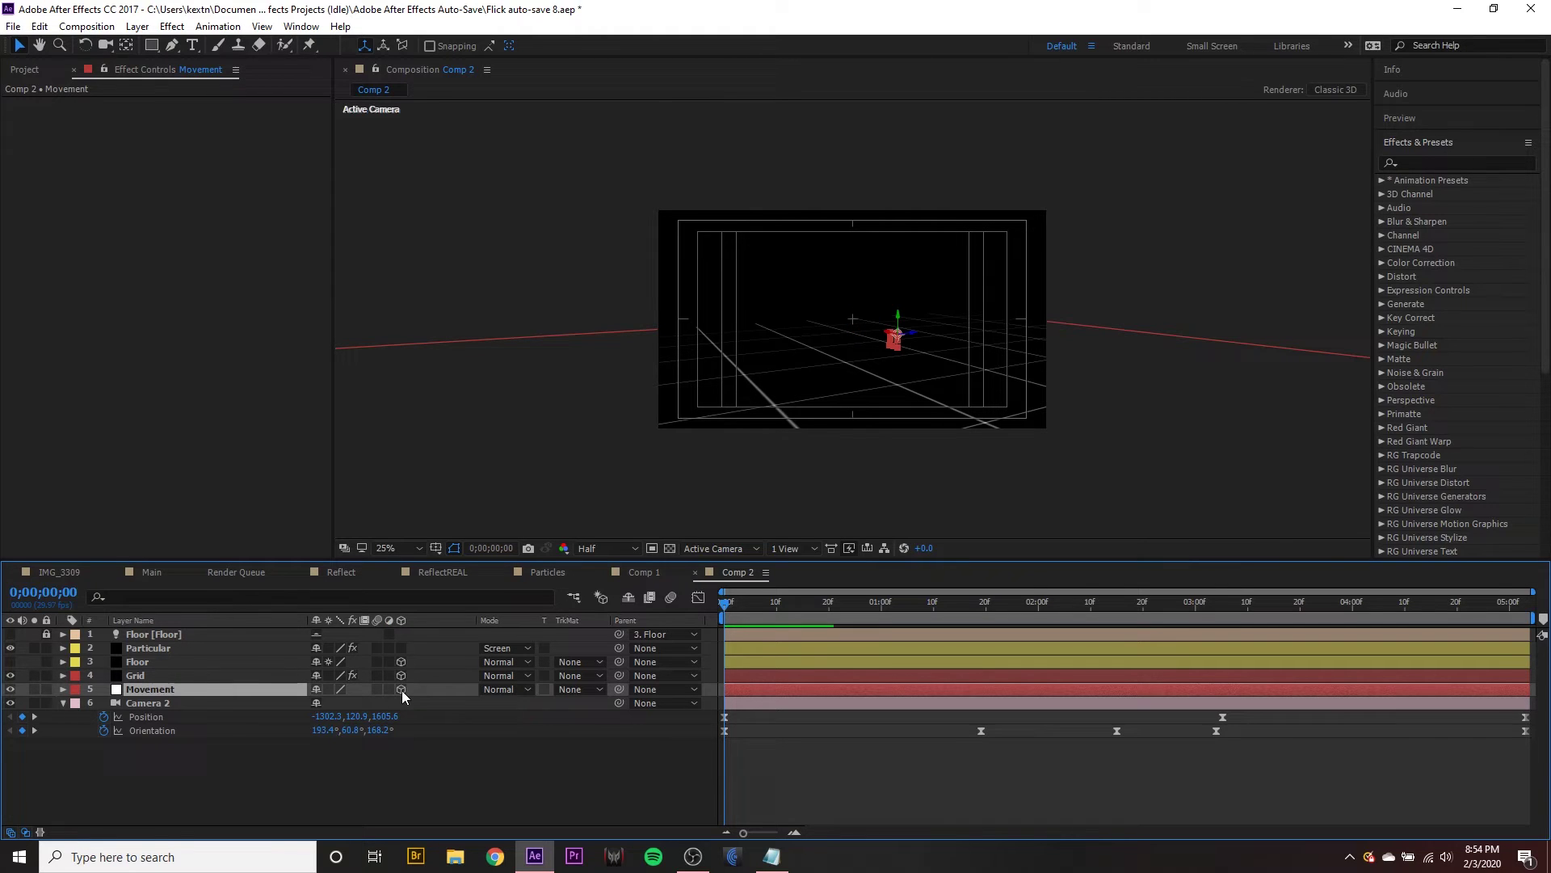
key(Return)
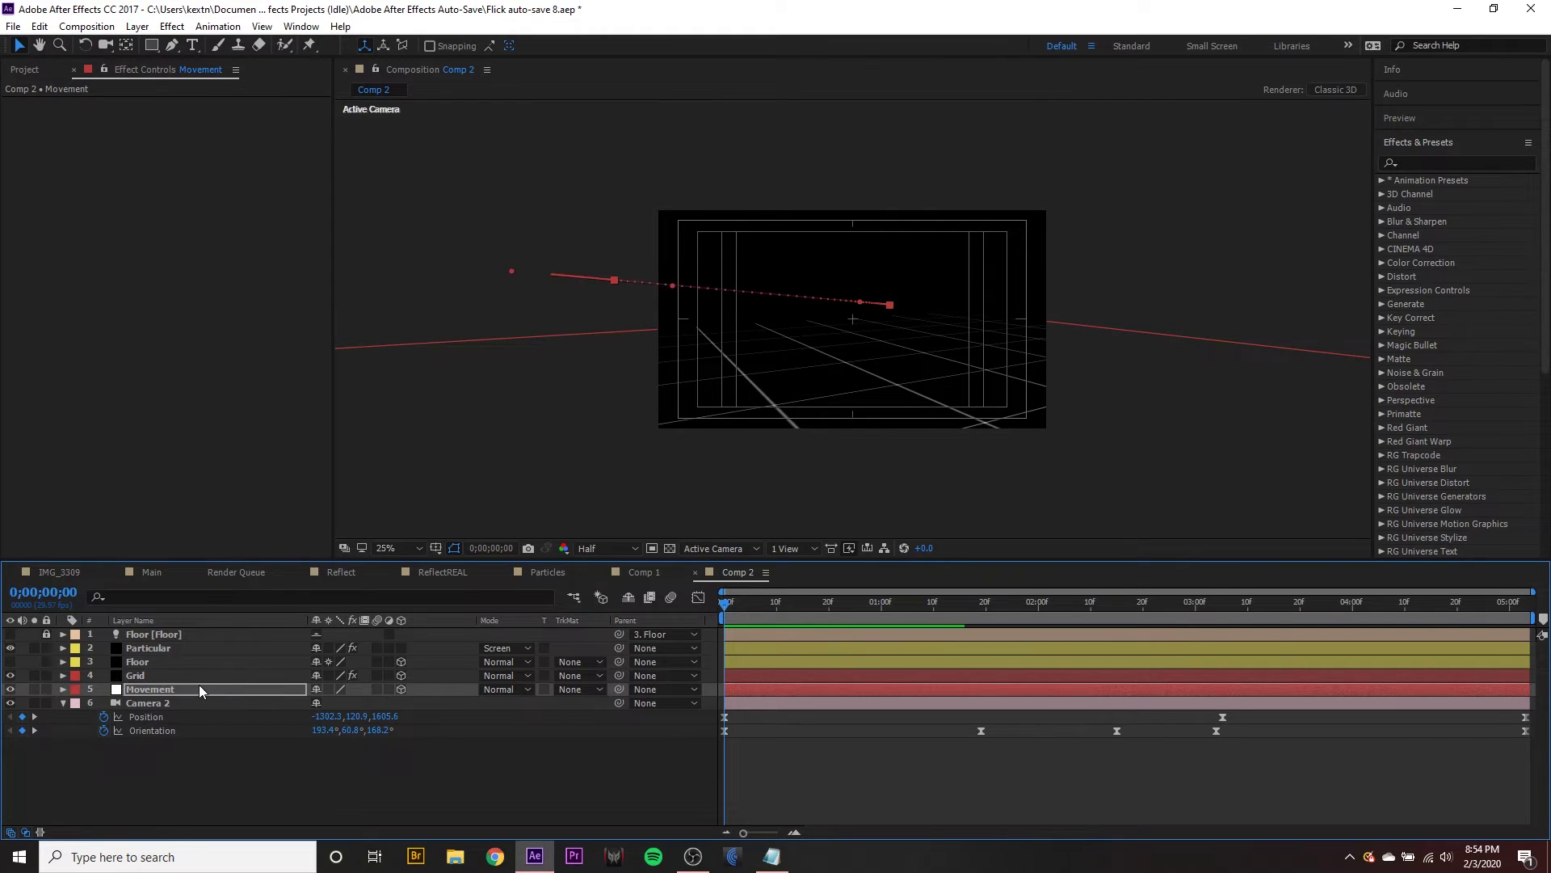
Step: Check the animation path in Custom View 1 by orbiting and scrubbing through time
click(715, 548)
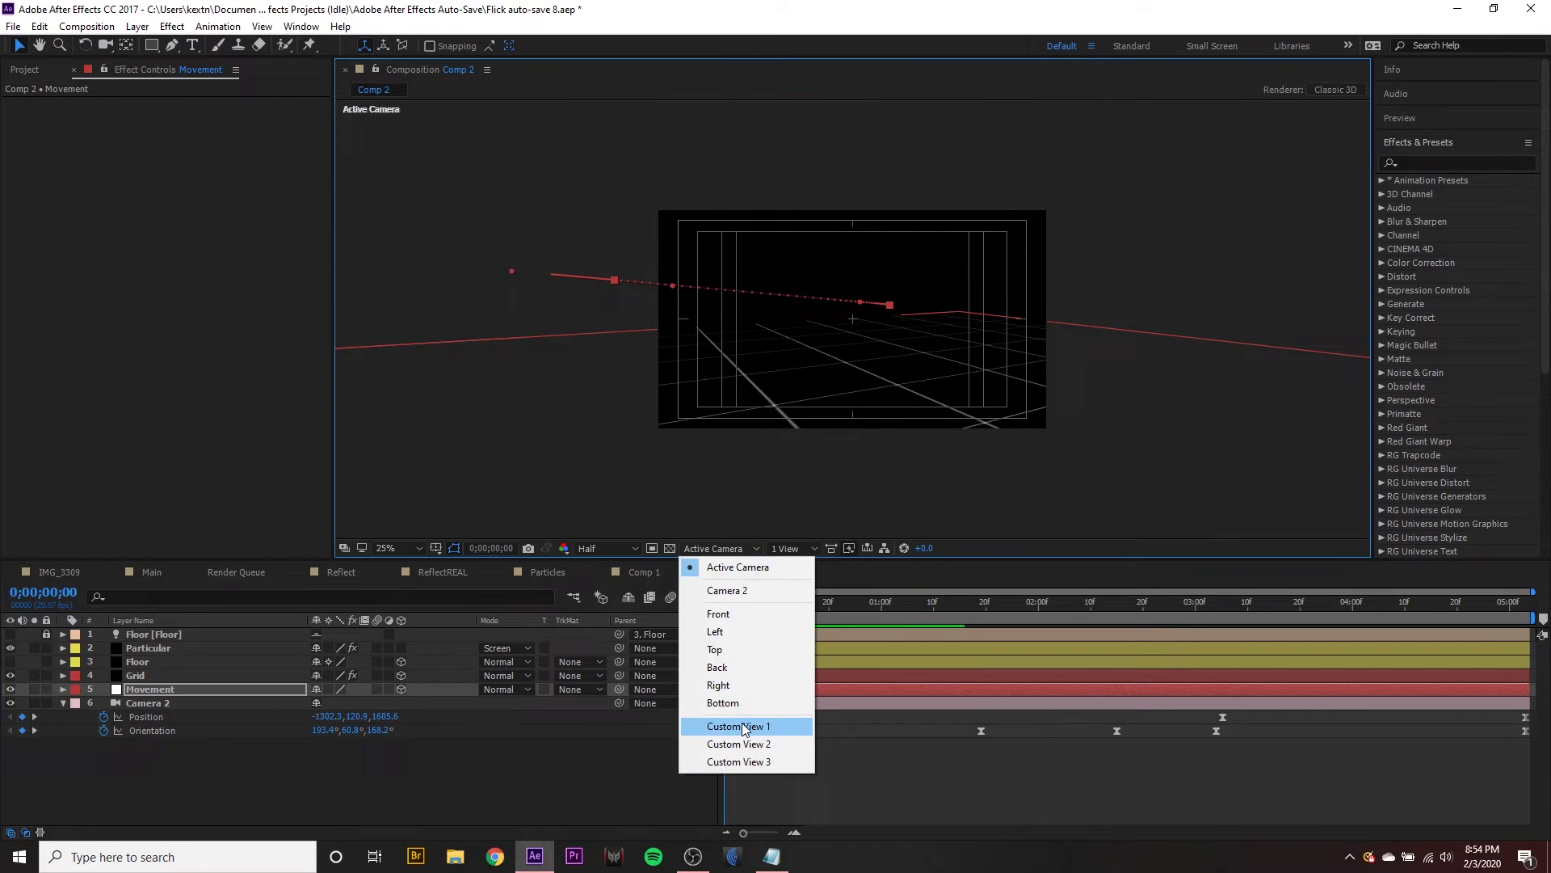
click(711, 723)
key(c)
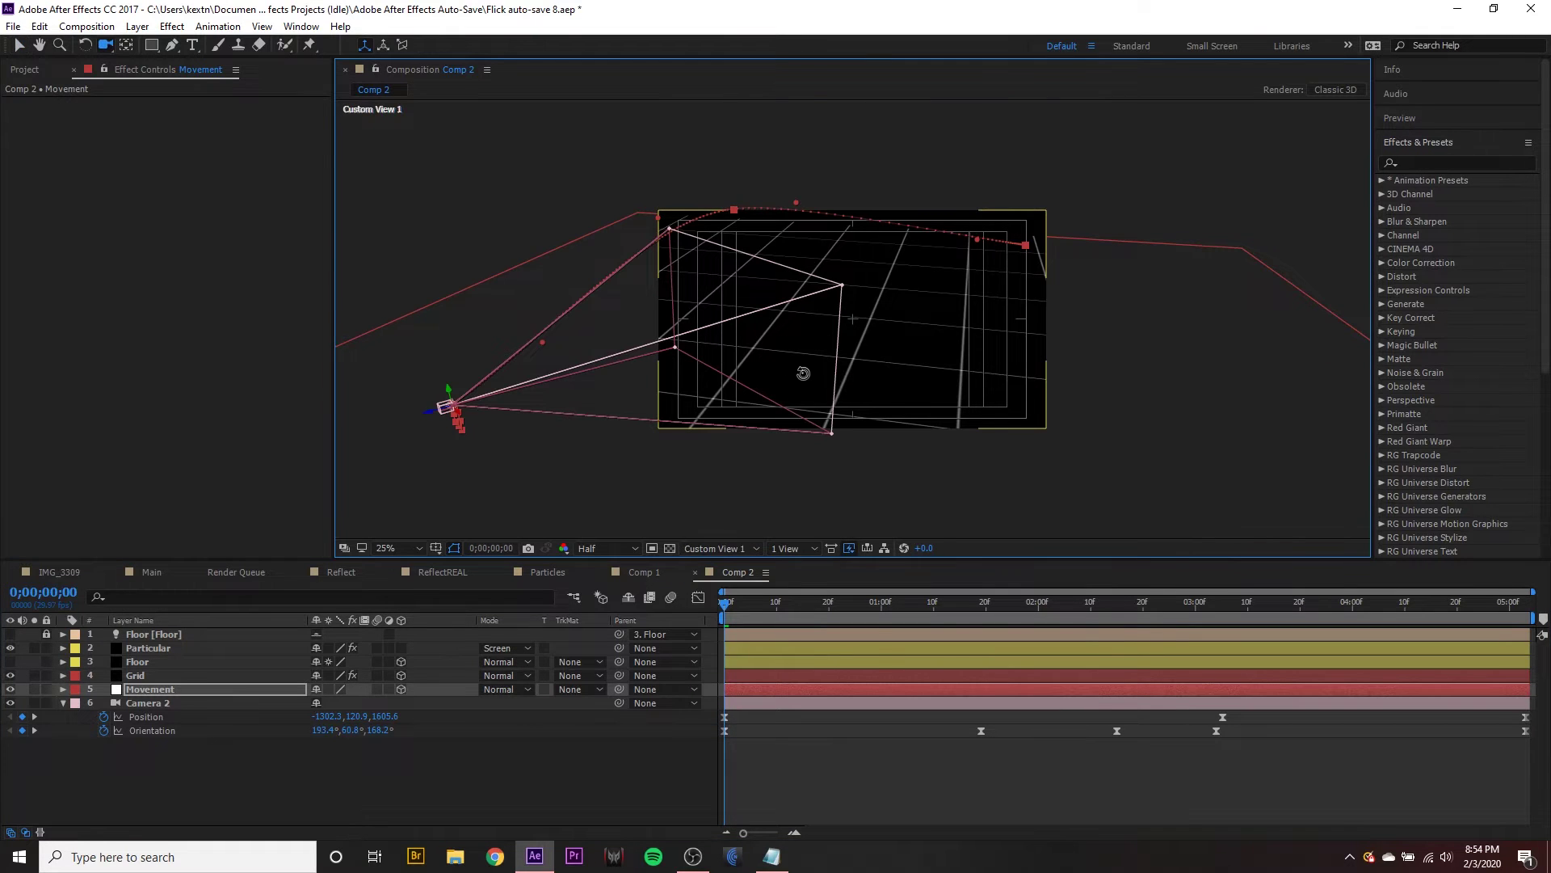
drag(804, 373, 834, 371)
key(space)
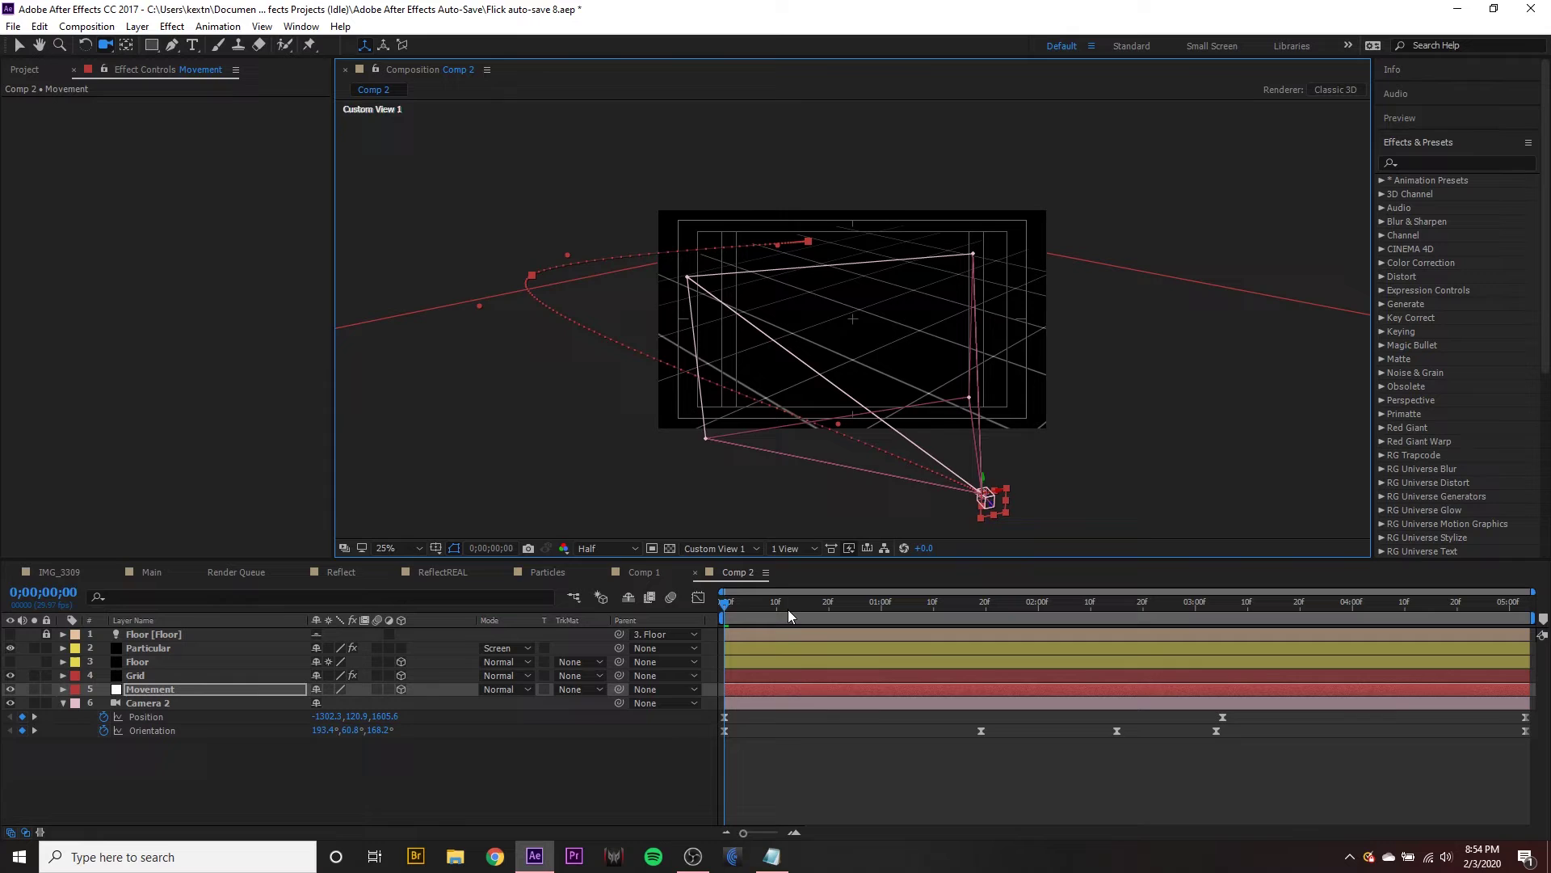
drag(788, 609, 725, 602)
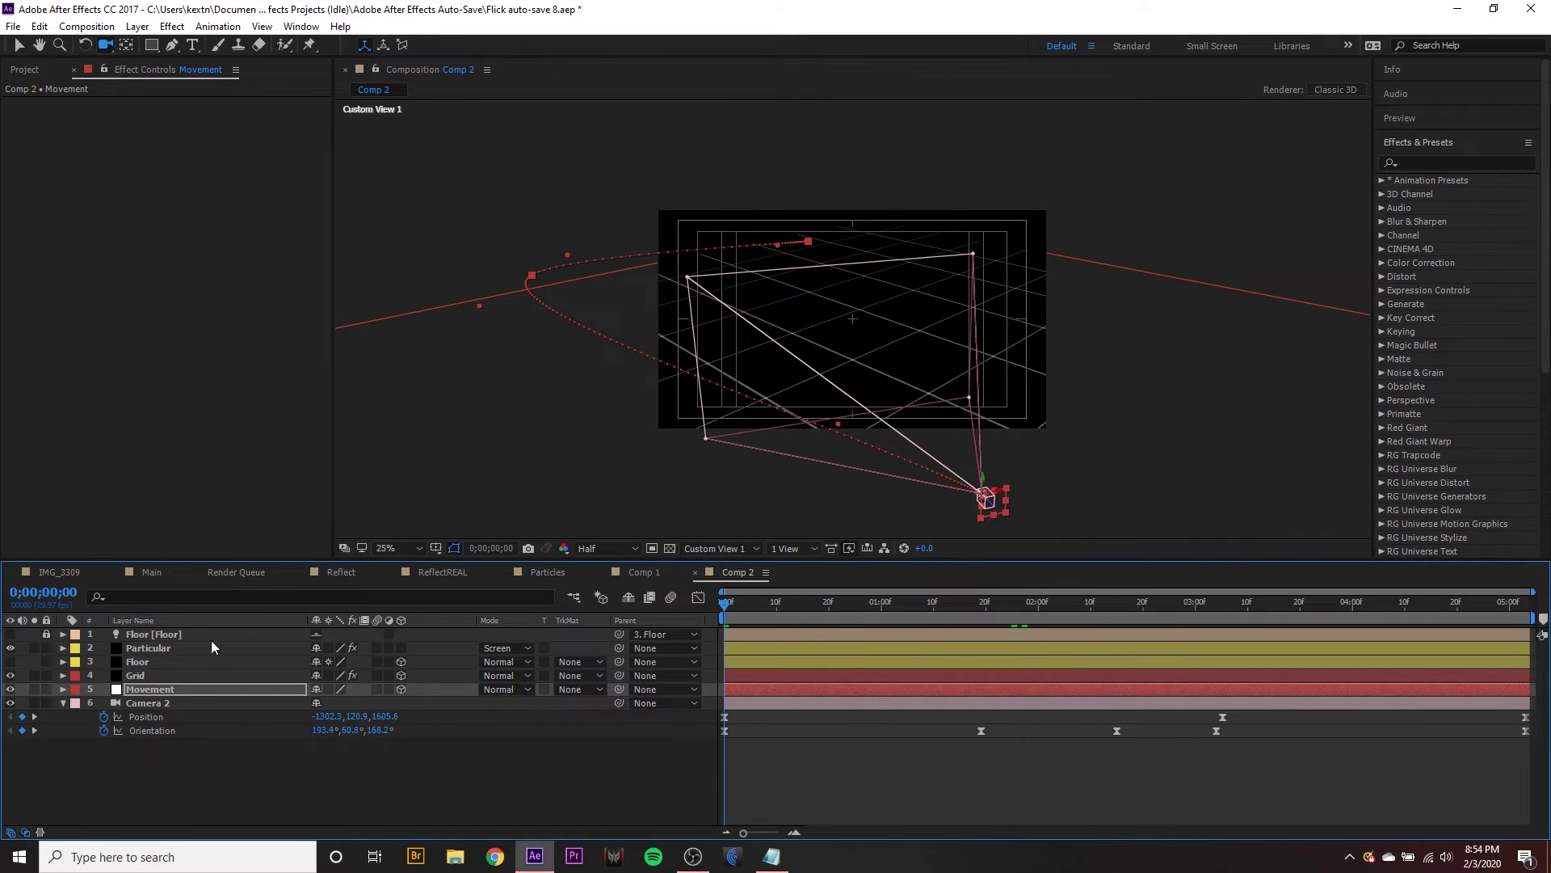
Step: Duplicate the Movement layer as 'Expressions' and place it below Movement
click(162, 688)
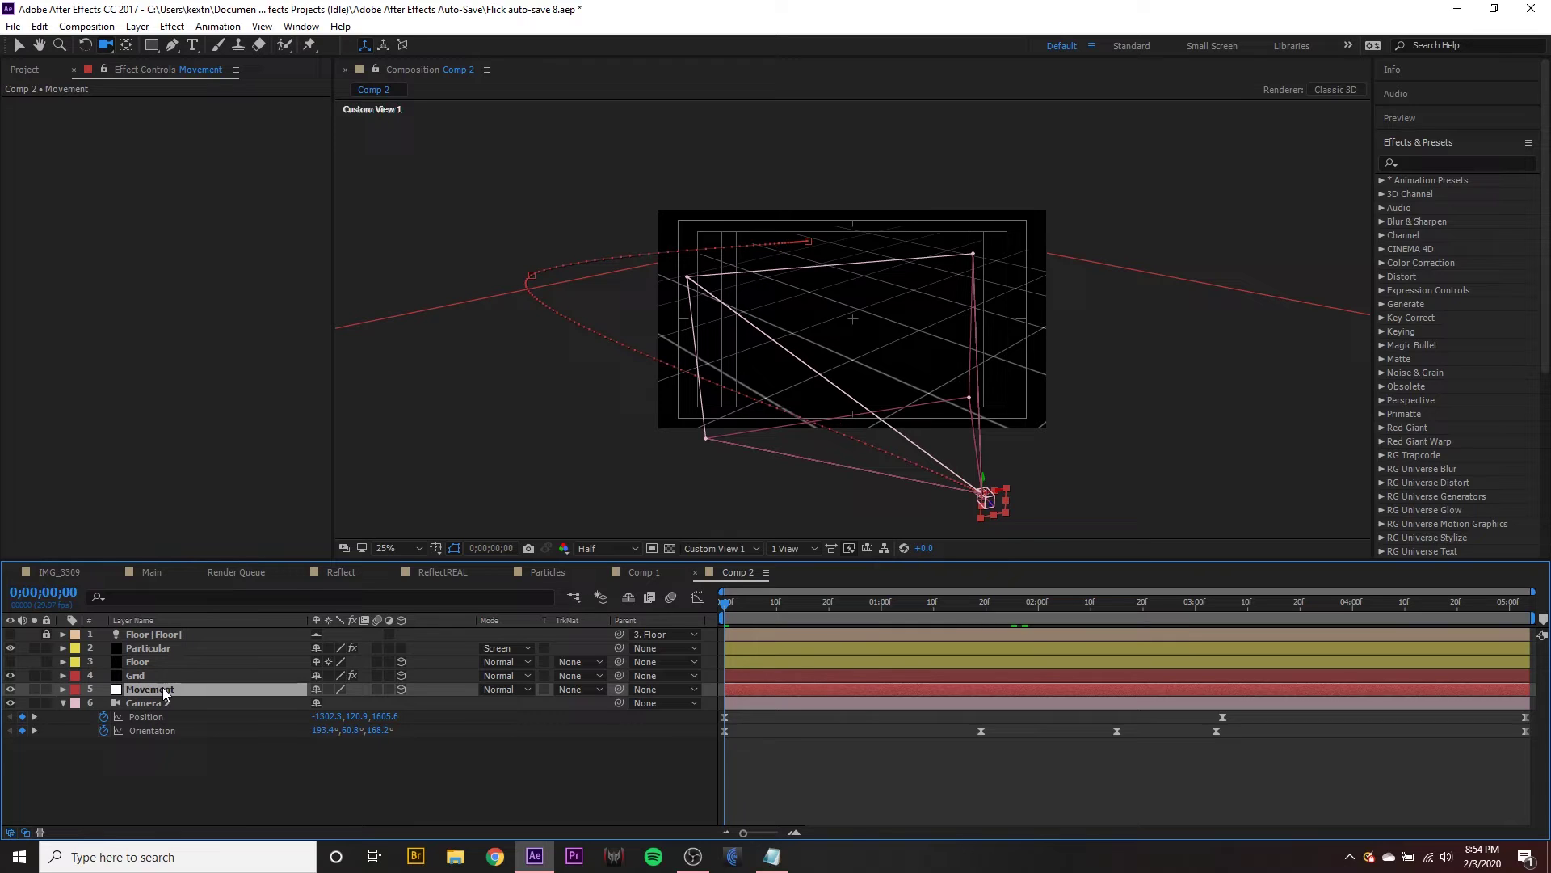
key(ctrl+d)
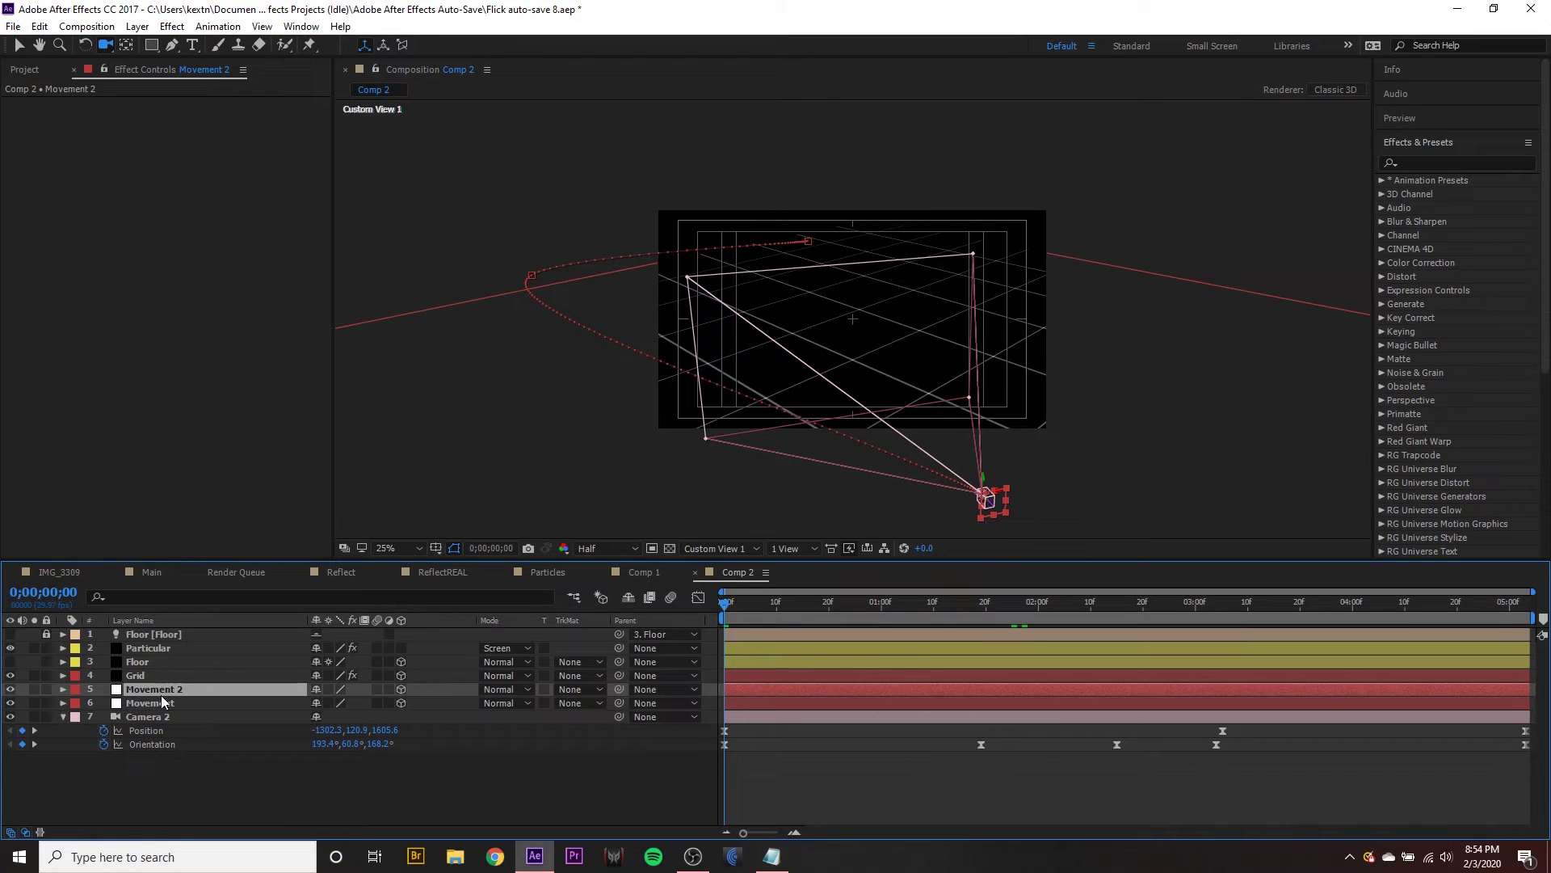
key(Return)
text(Express)
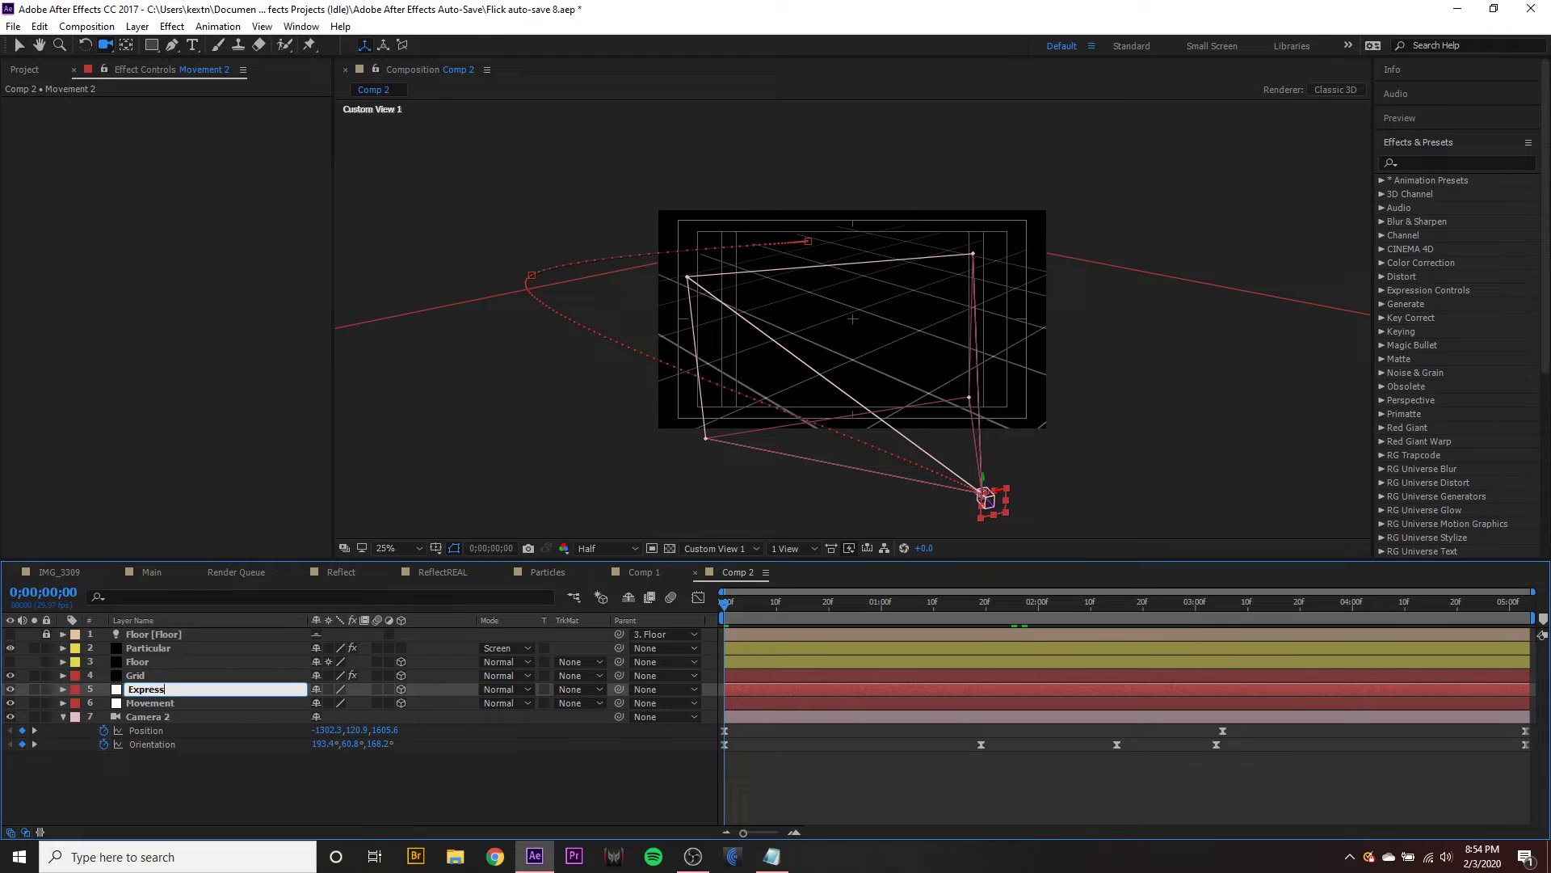
text(ions)
key(Return)
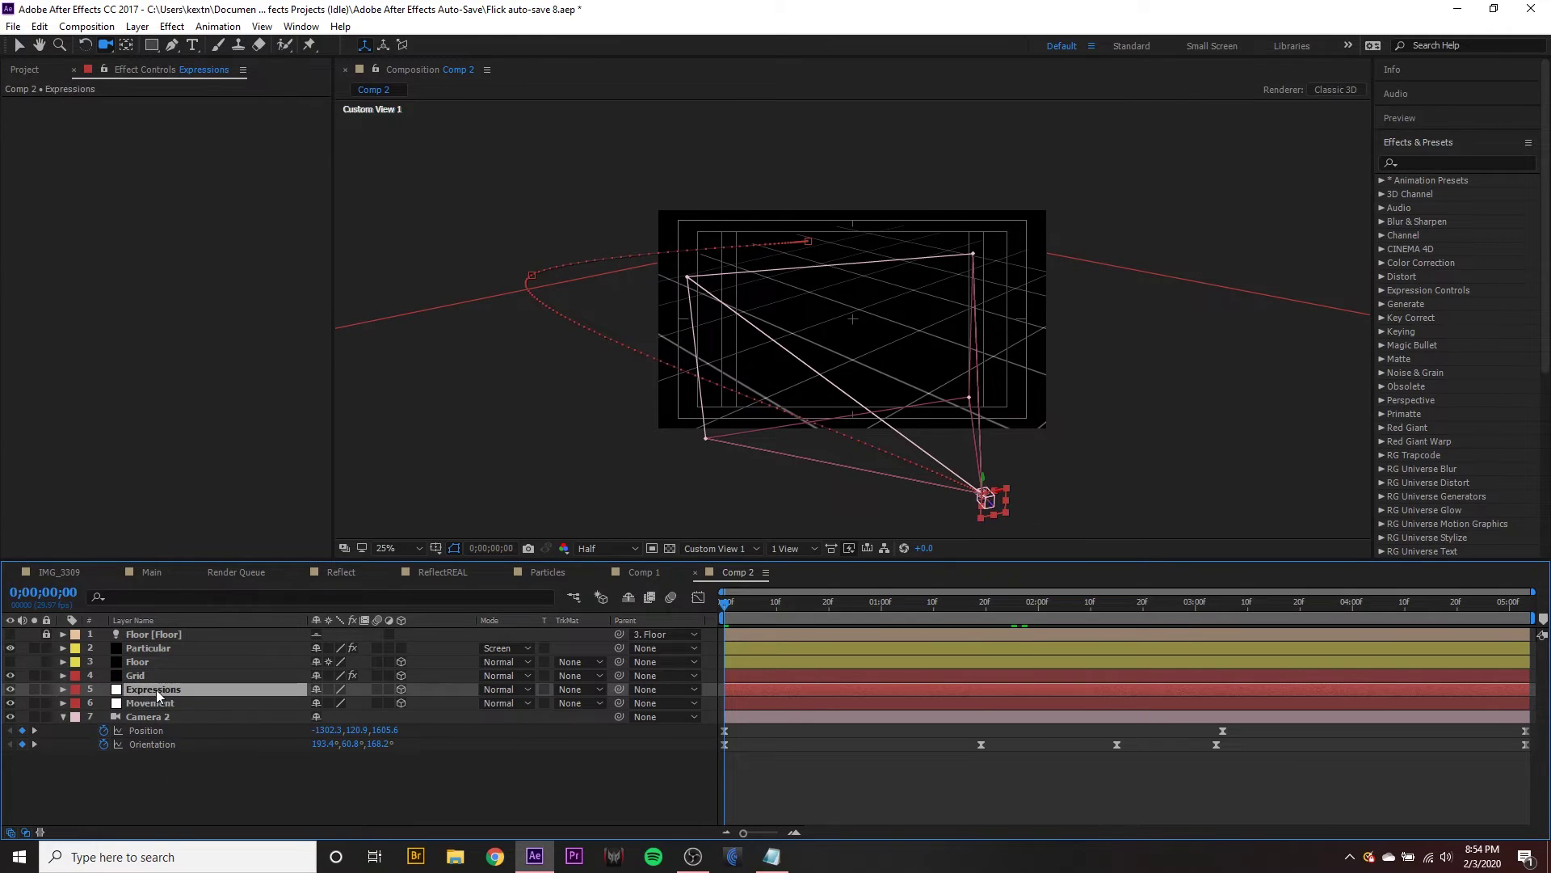
drag(156, 690, 157, 701)
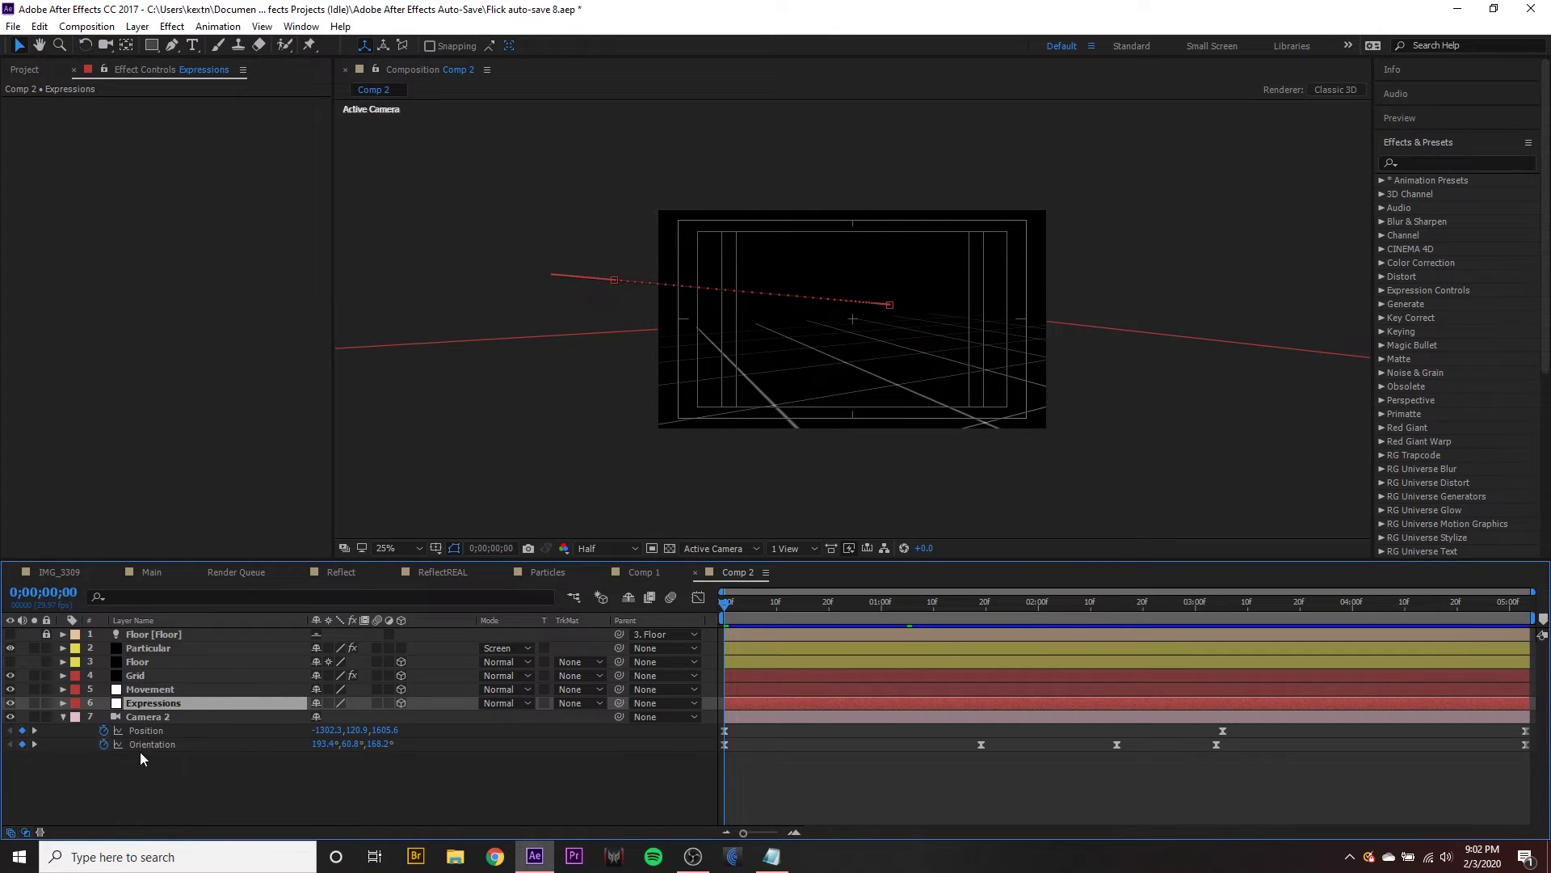
Step: Remove Camera 2's Position and Orientation keyframes and parent Camera 2 to Expressions
click(145, 765)
click(104, 745)
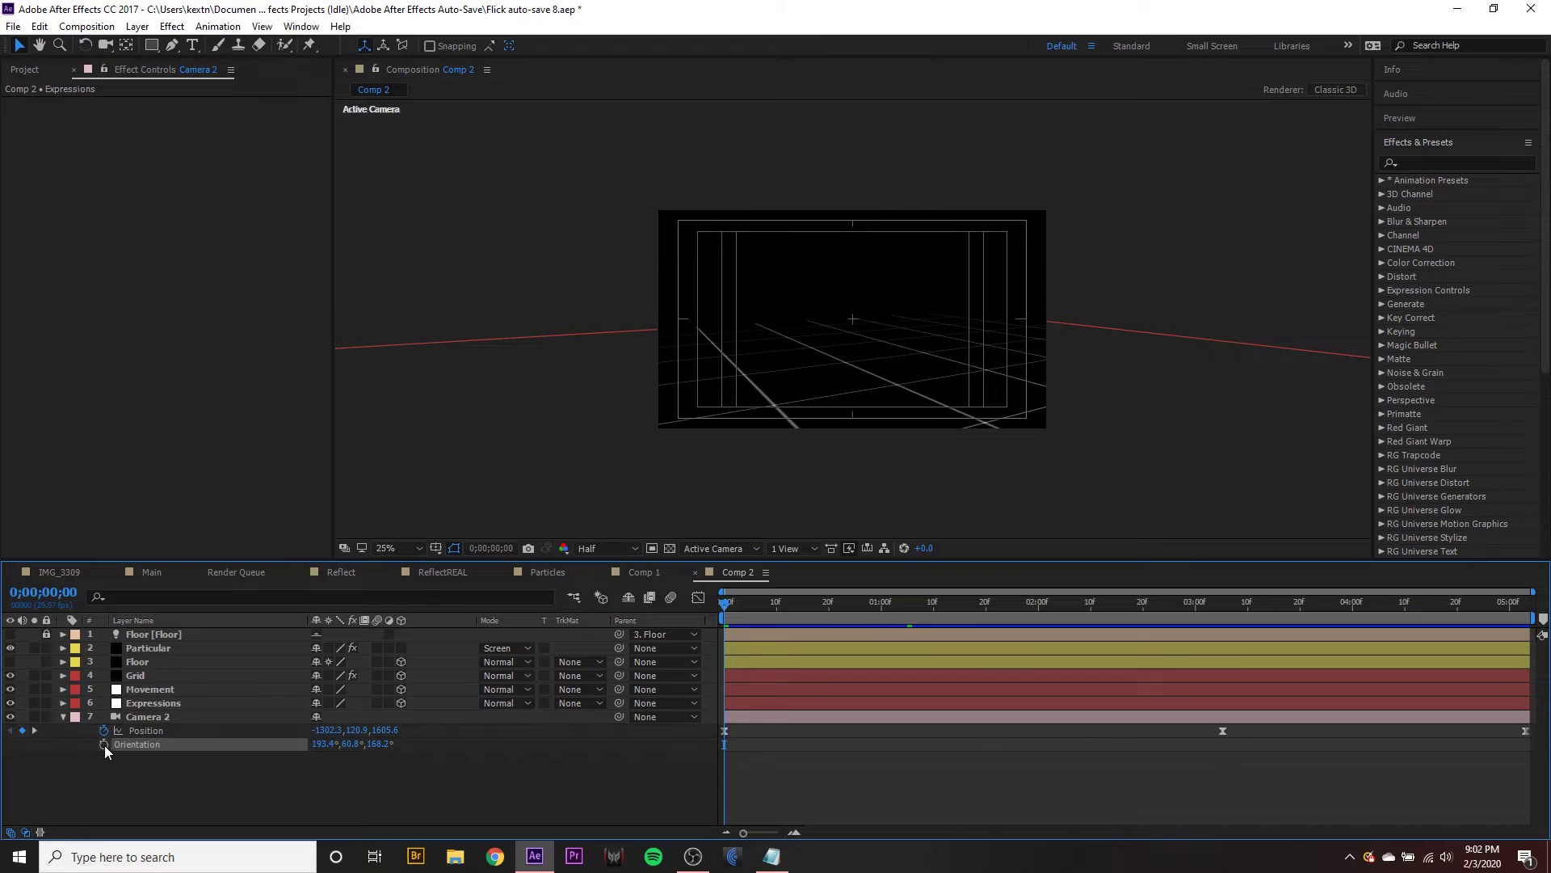
click(103, 731)
click(147, 716)
key(Return)
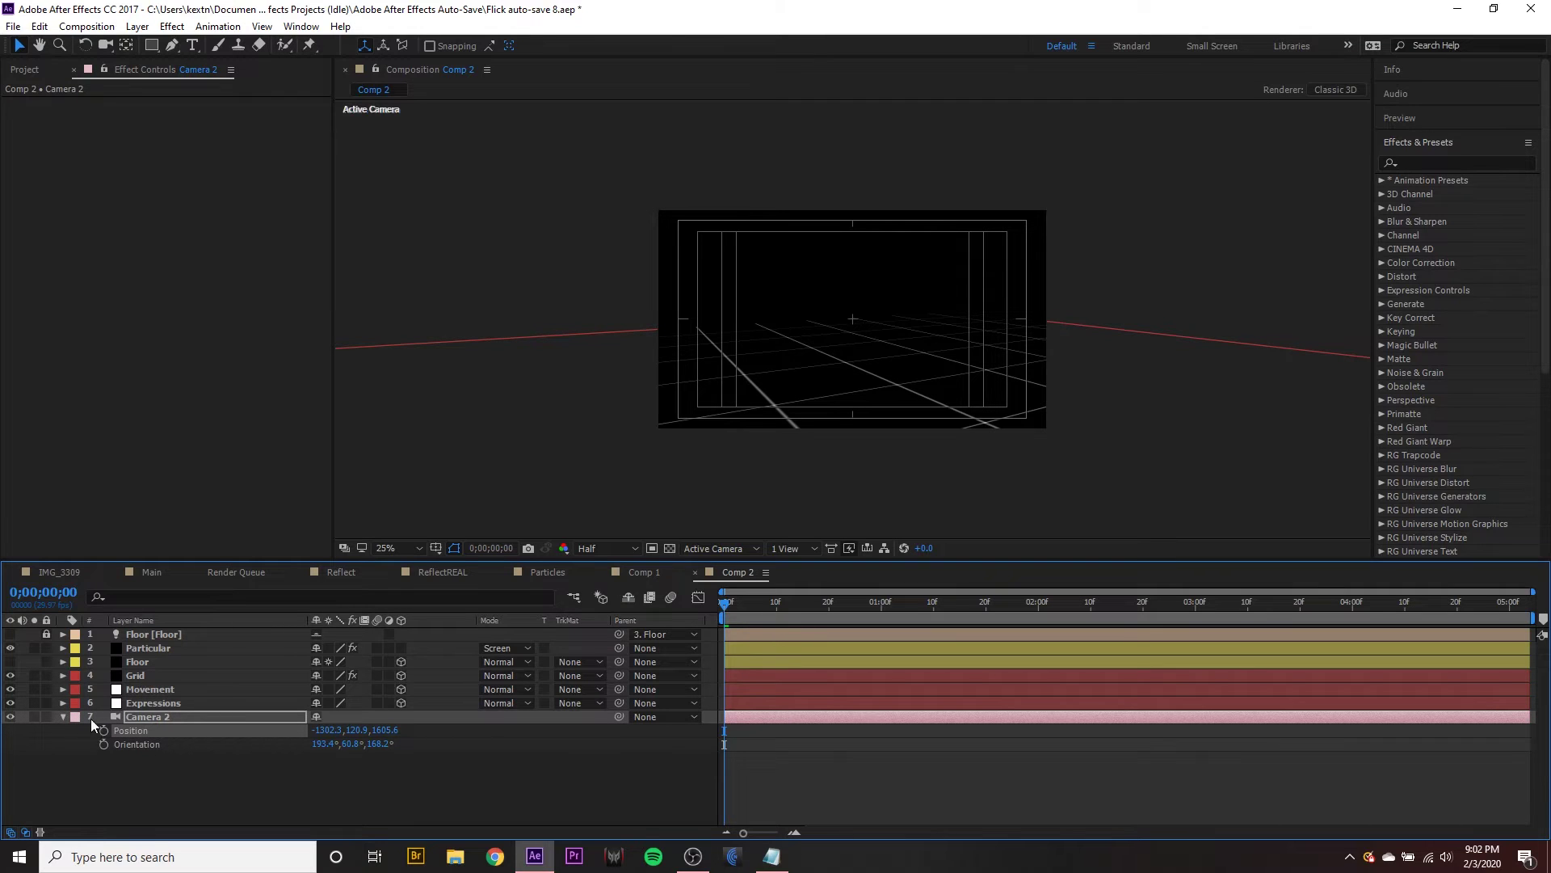
drag(495, 724, 165, 704)
Step: Reveal the Expressions layer's Position and Orientation properties
click(63, 703)
click(137, 700)
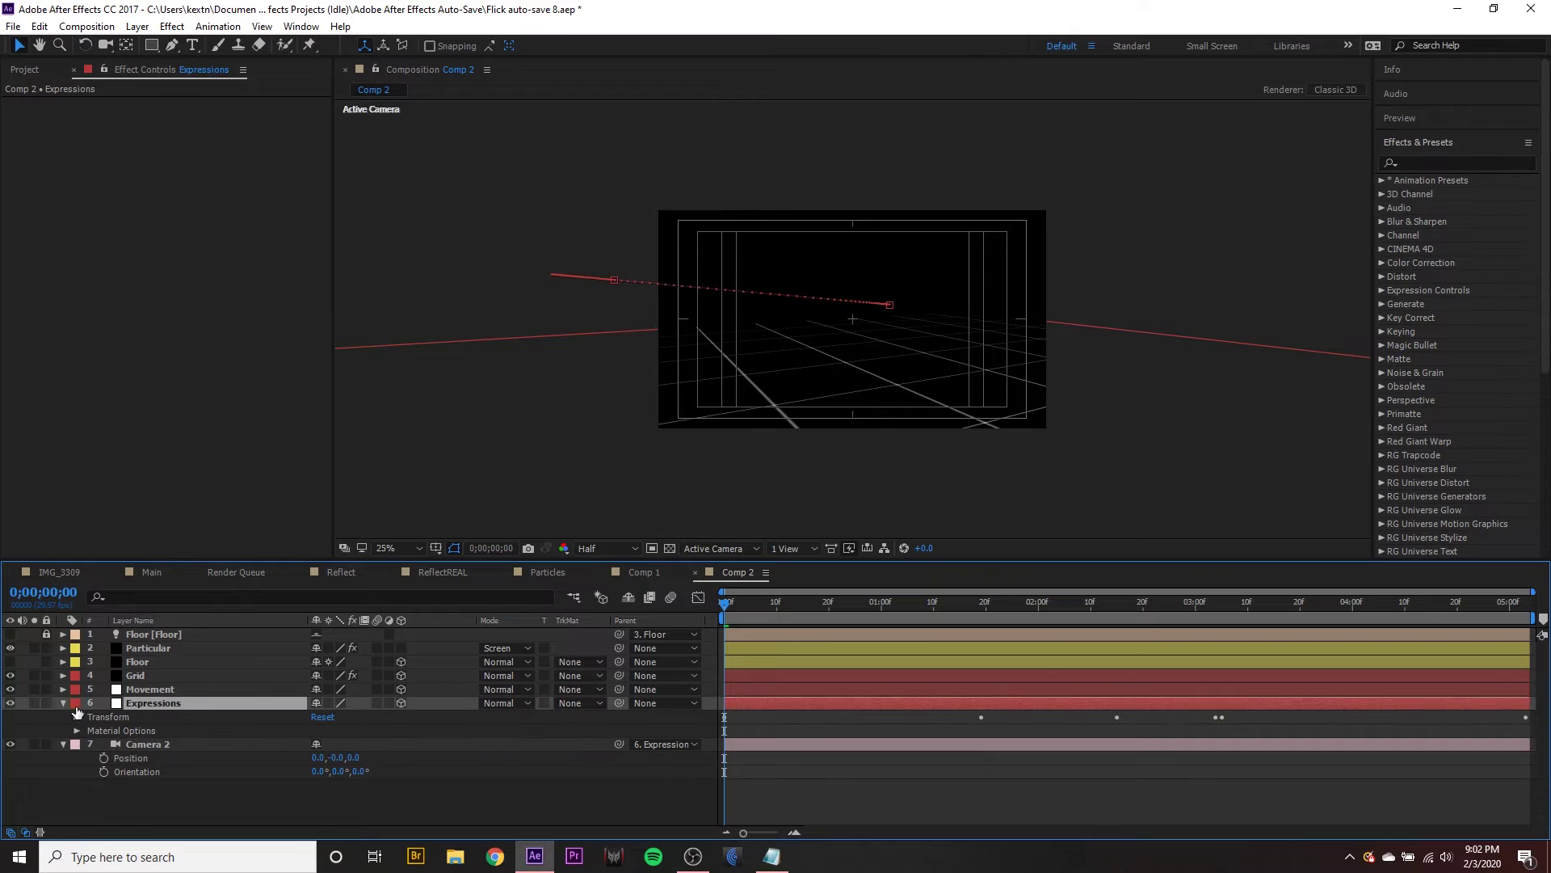
click(118, 717)
click(147, 732)
click(134, 762)
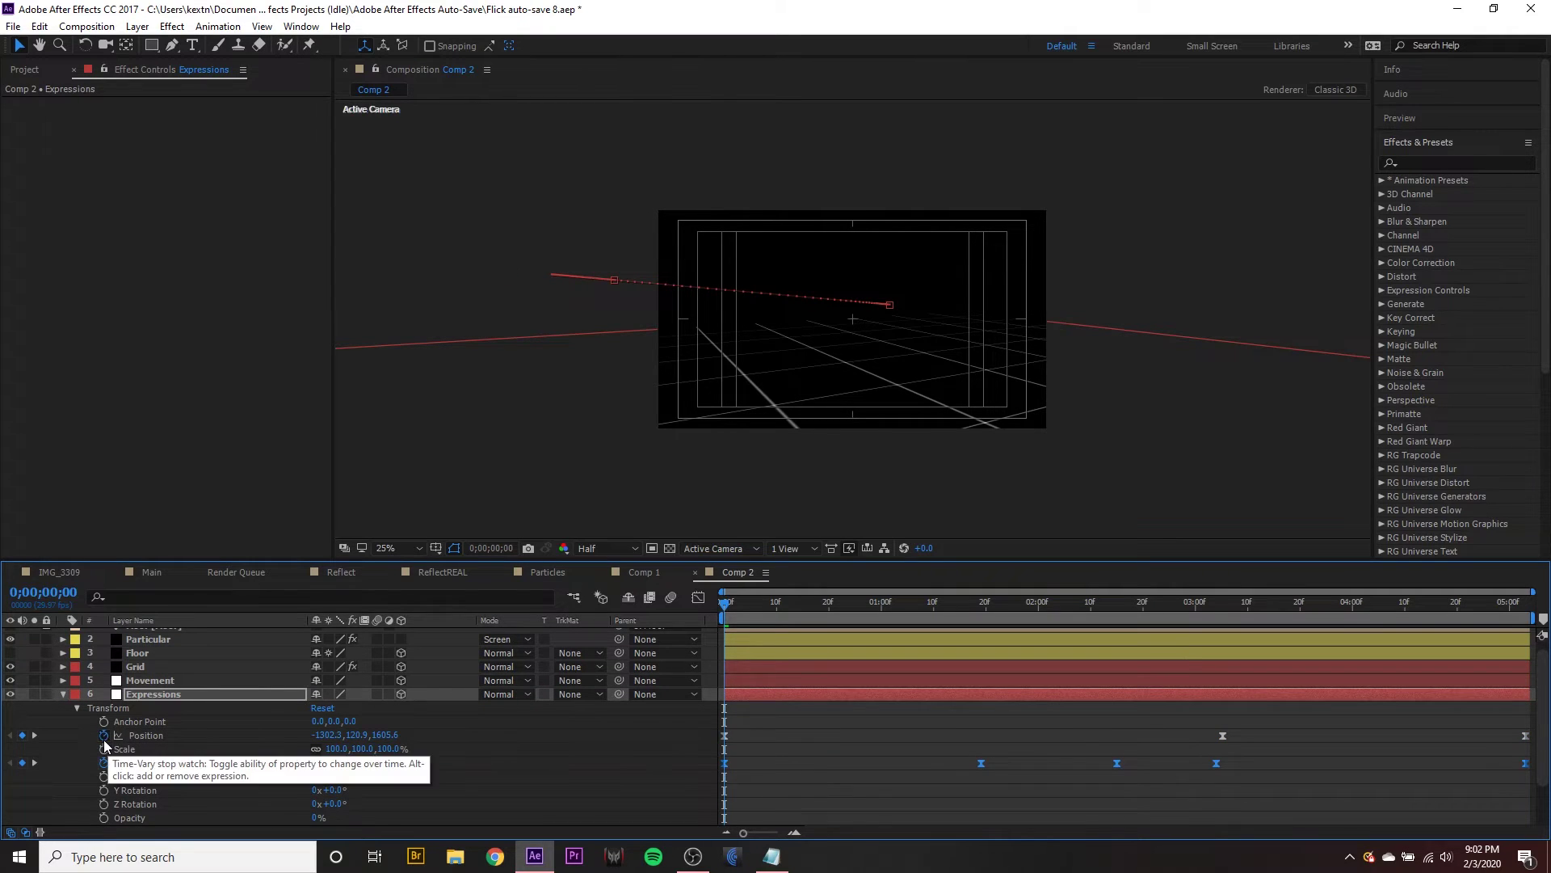
Step: Bring the Notepad with the expression code forward and move it aside
click(772, 857)
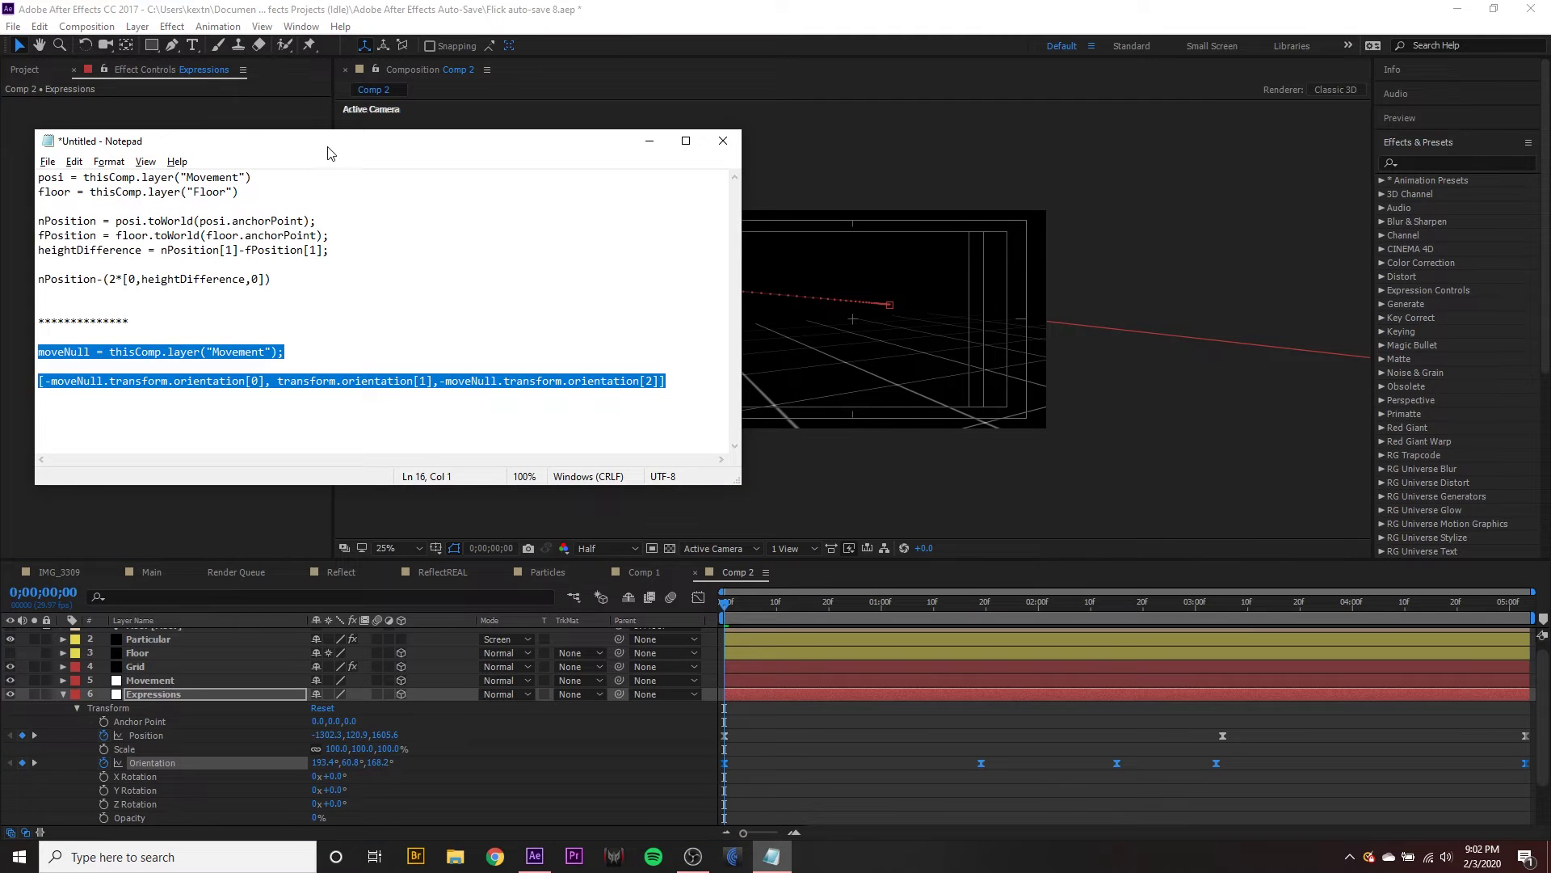
drag(331, 143, 363, 112)
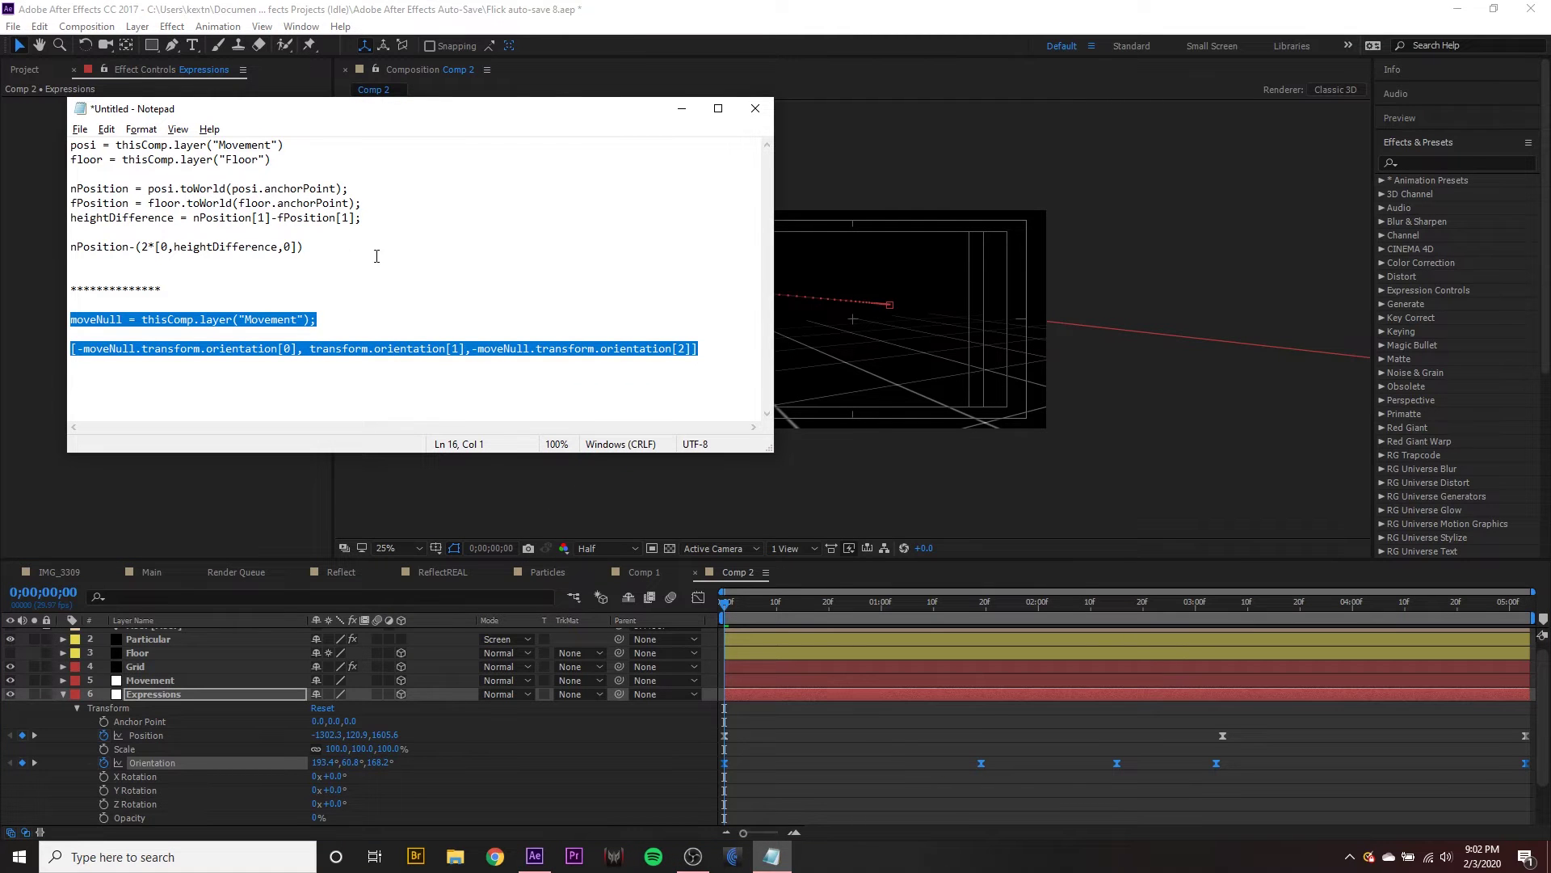
click(226, 247)
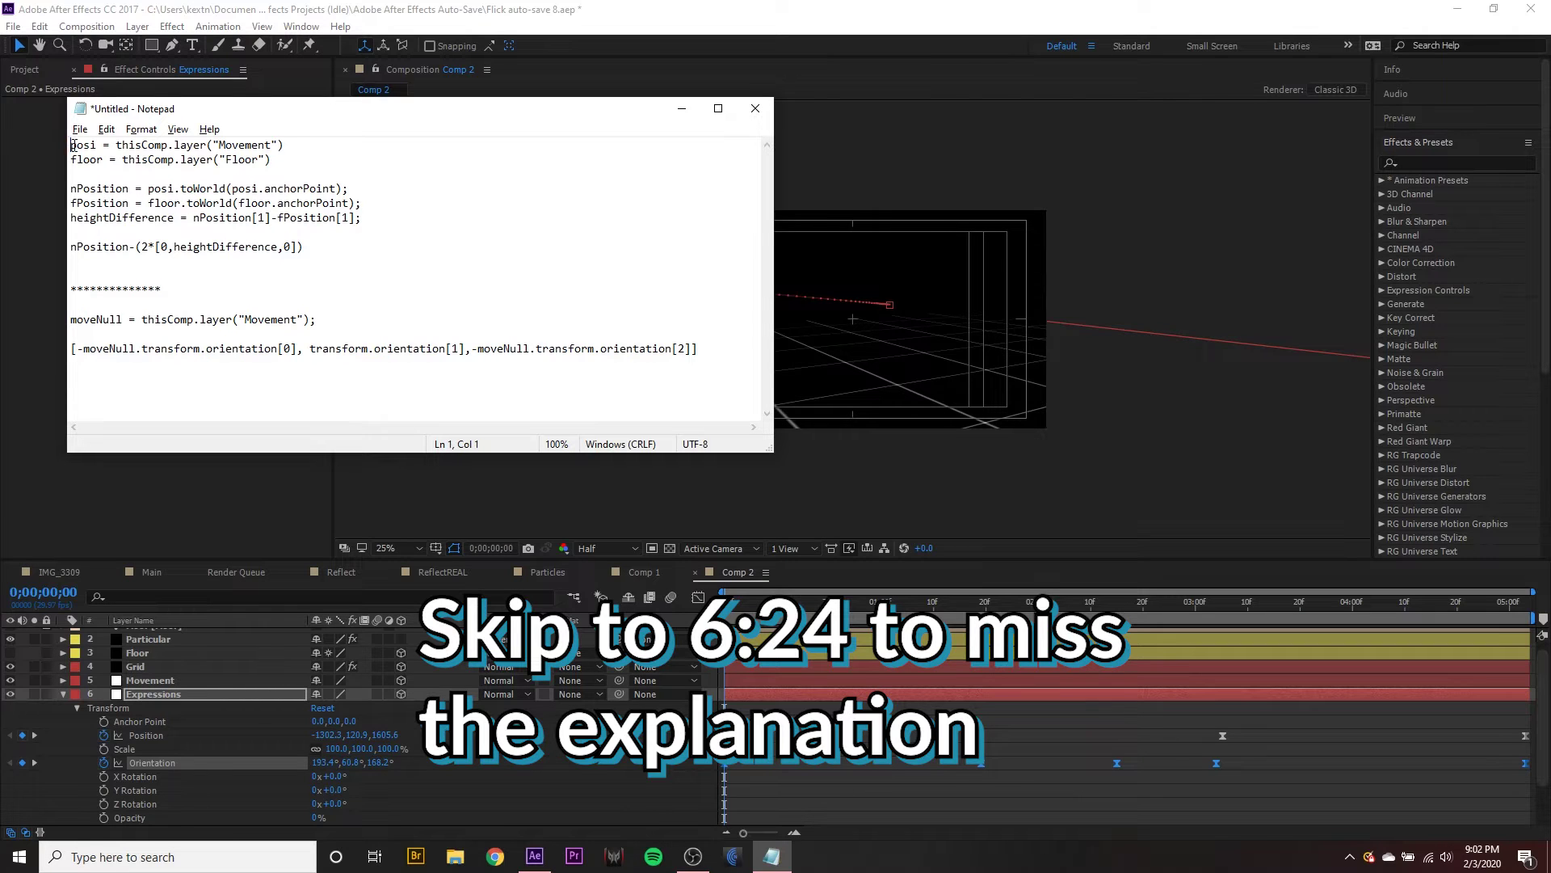
Step: Review the position expression lines 1–8, from posi through the nPosition offset
drag(72, 145, 318, 244)
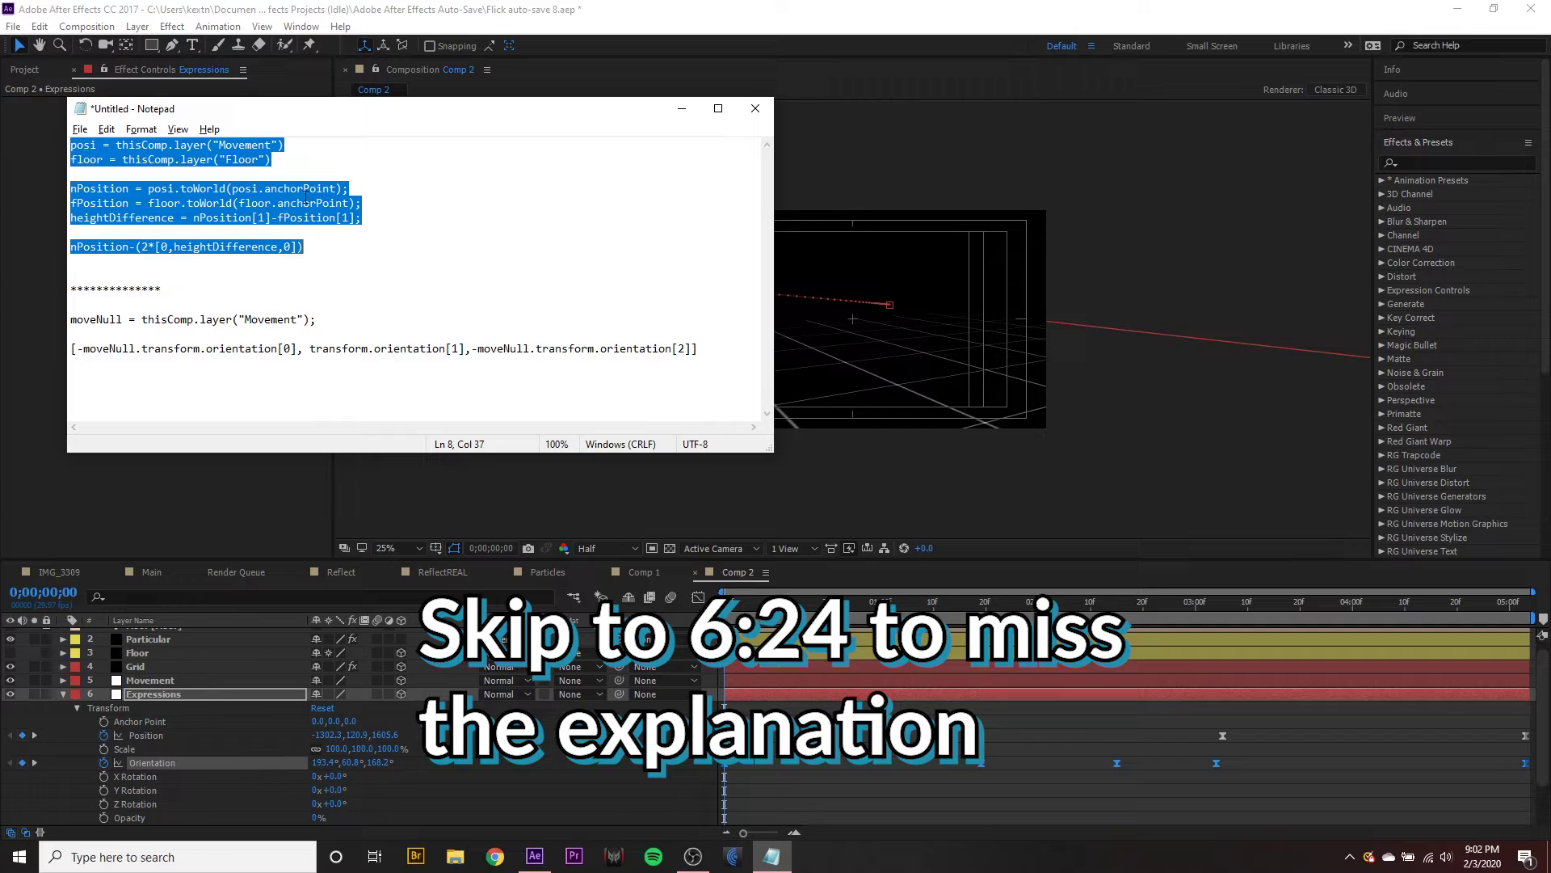
click(129, 188)
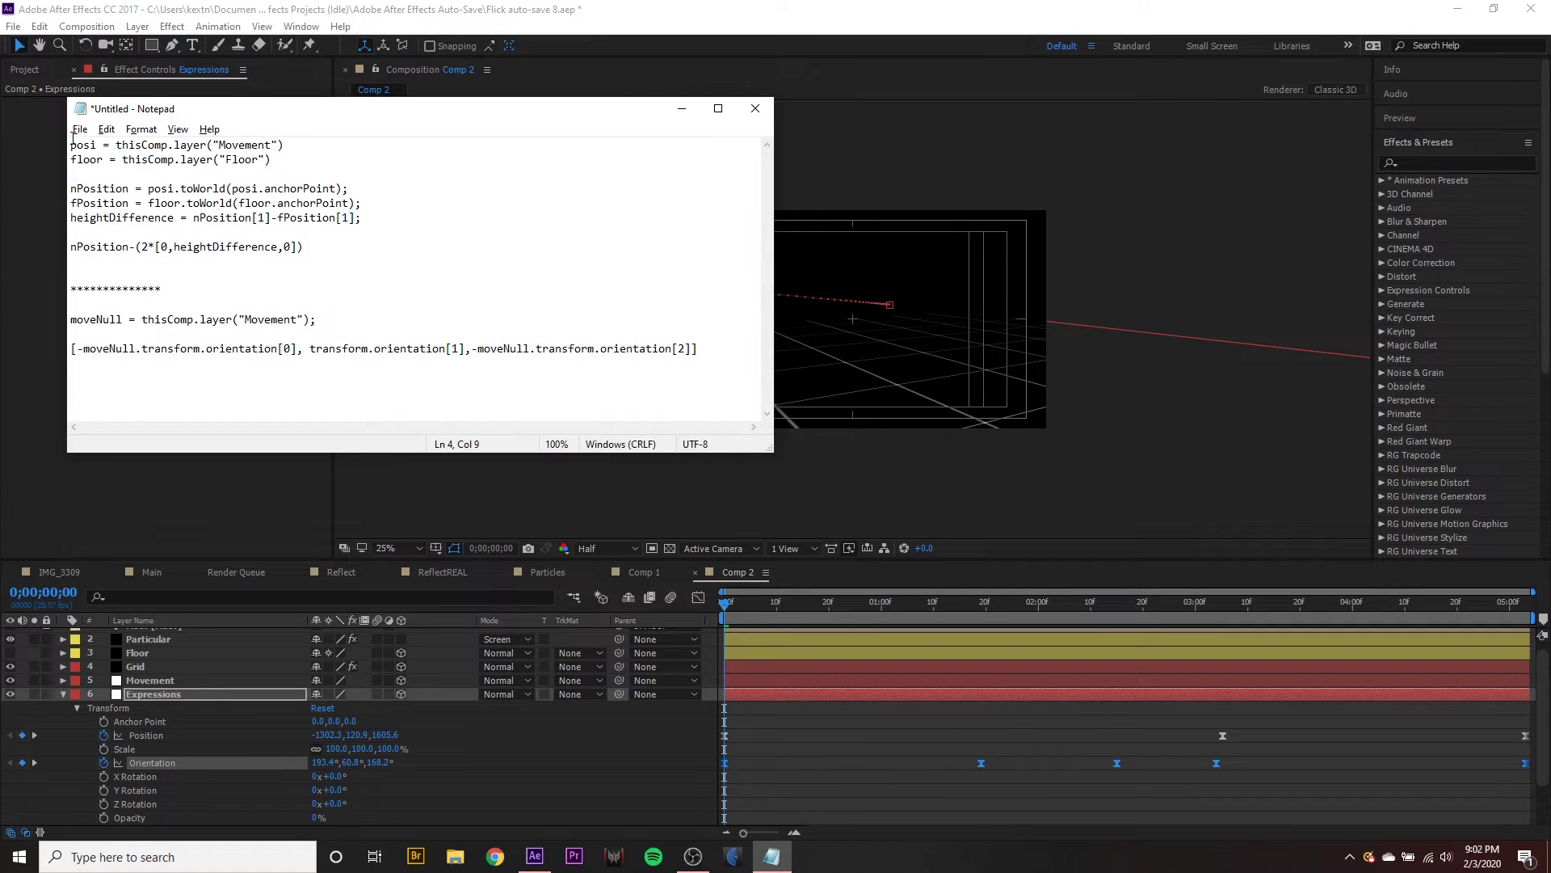
drag(71, 145, 270, 160)
click(233, 145)
click(277, 188)
scroll(129, 710, up, 1)
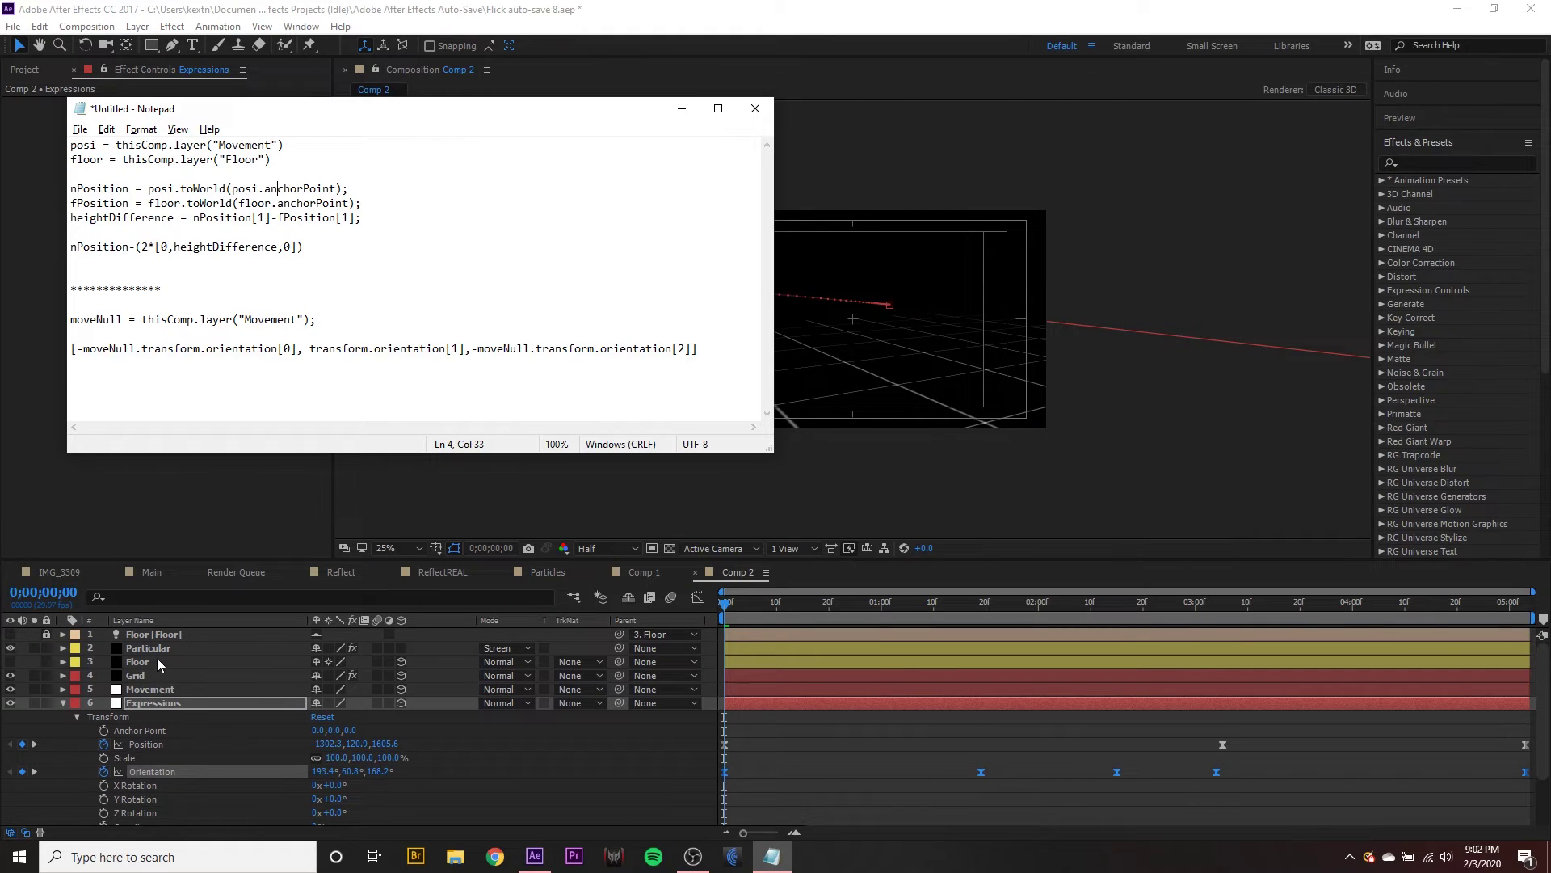
scroll(159, 667, down, 3)
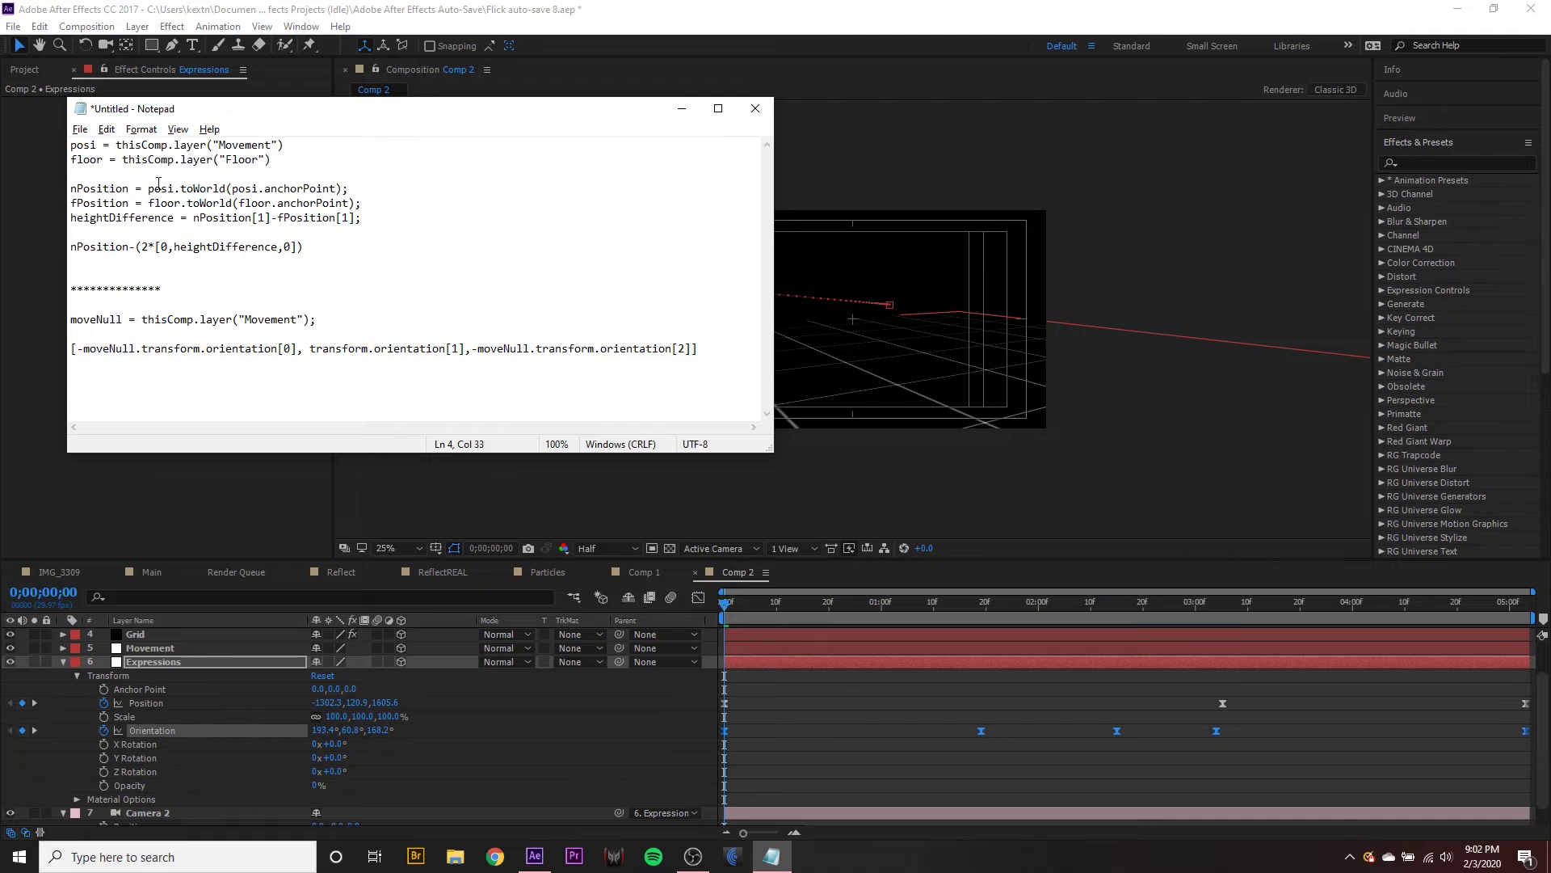
drag(71, 188, 368, 208)
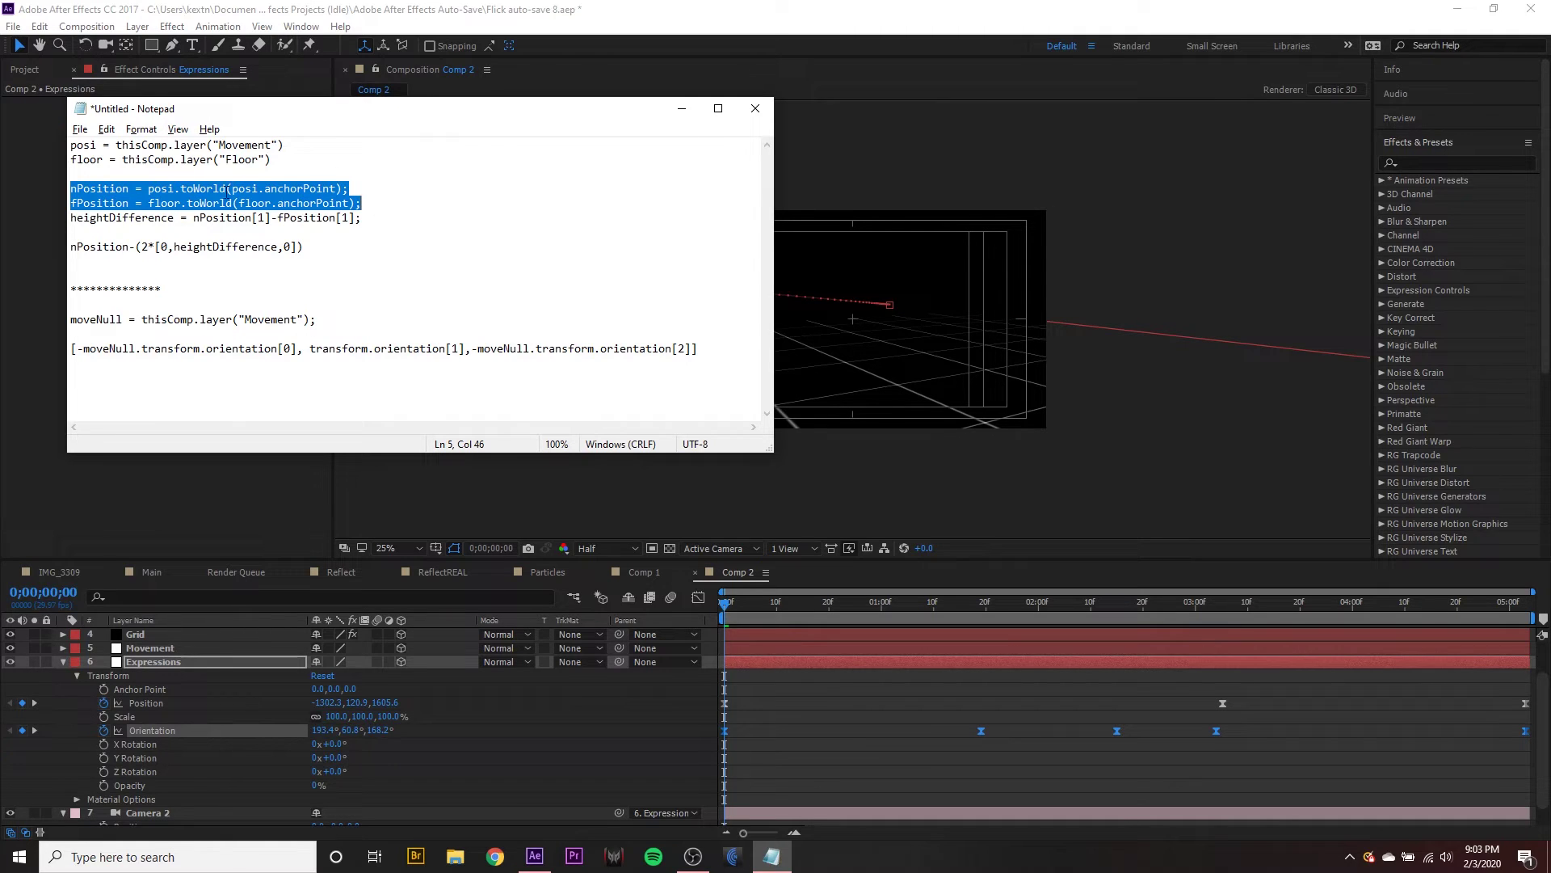
scroll(236, 727, up, 1)
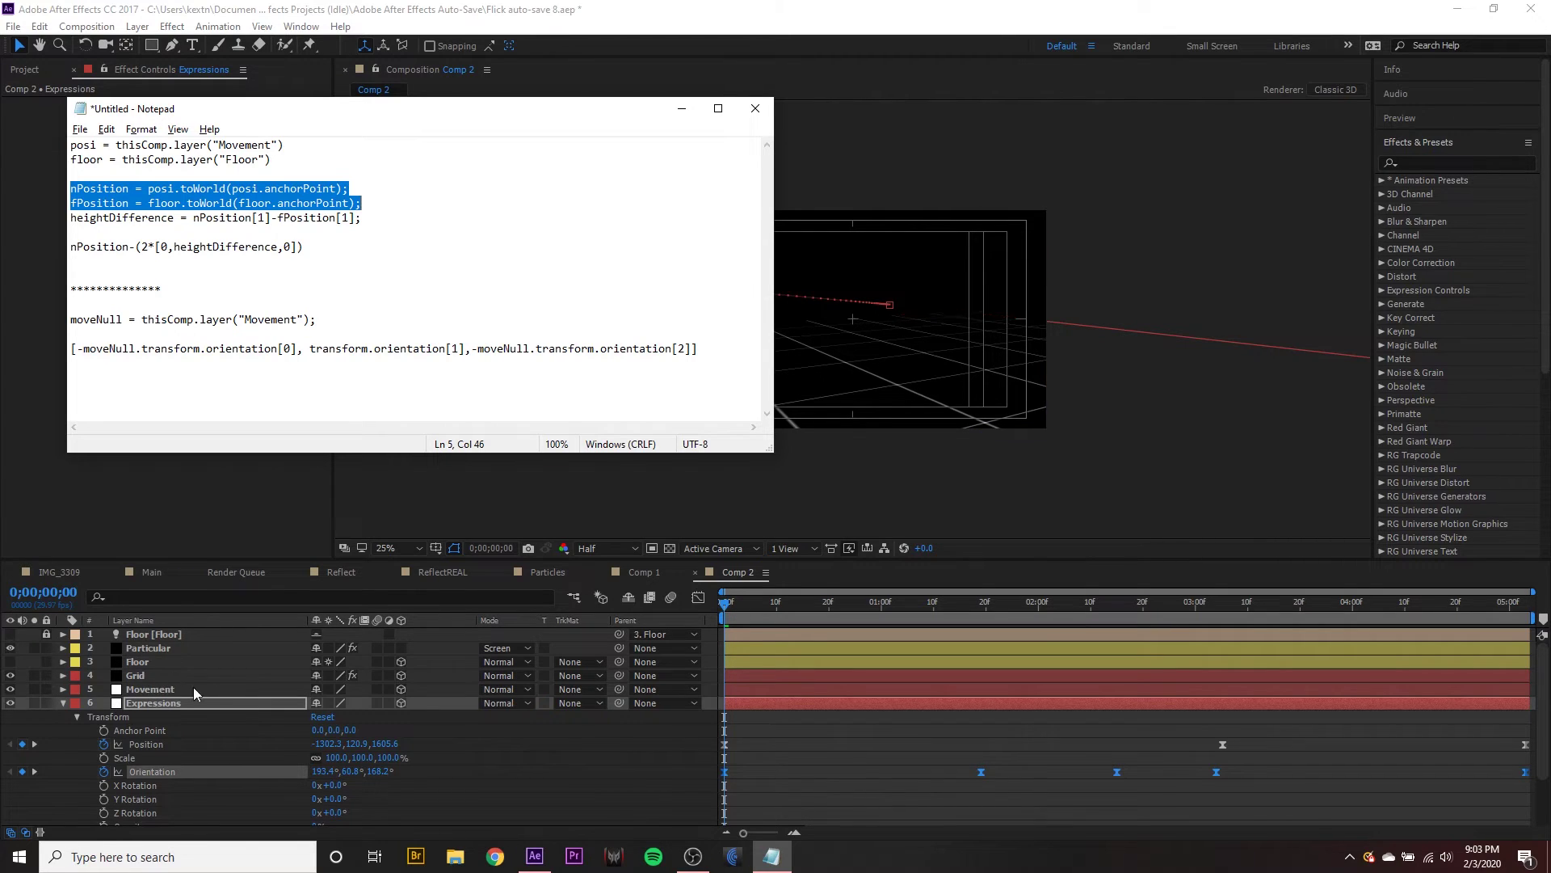
drag(75, 246, 355, 249)
click(364, 259)
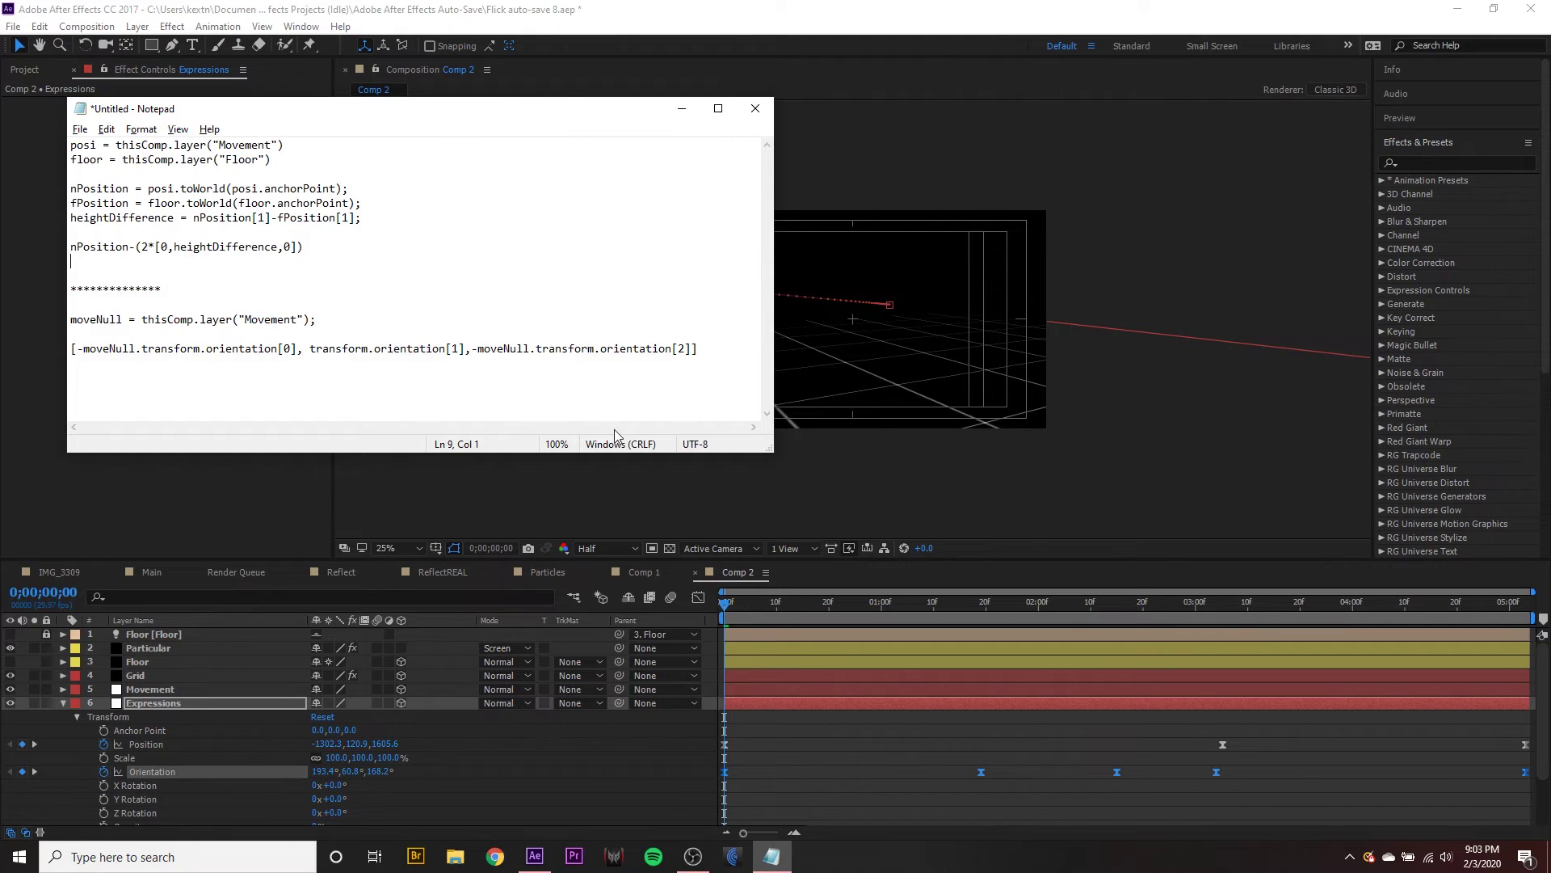
Step: Review the orientation expression negating Movement's X and Z, then select position lines 1–8
click(173, 350)
drag(76, 324, 717, 354)
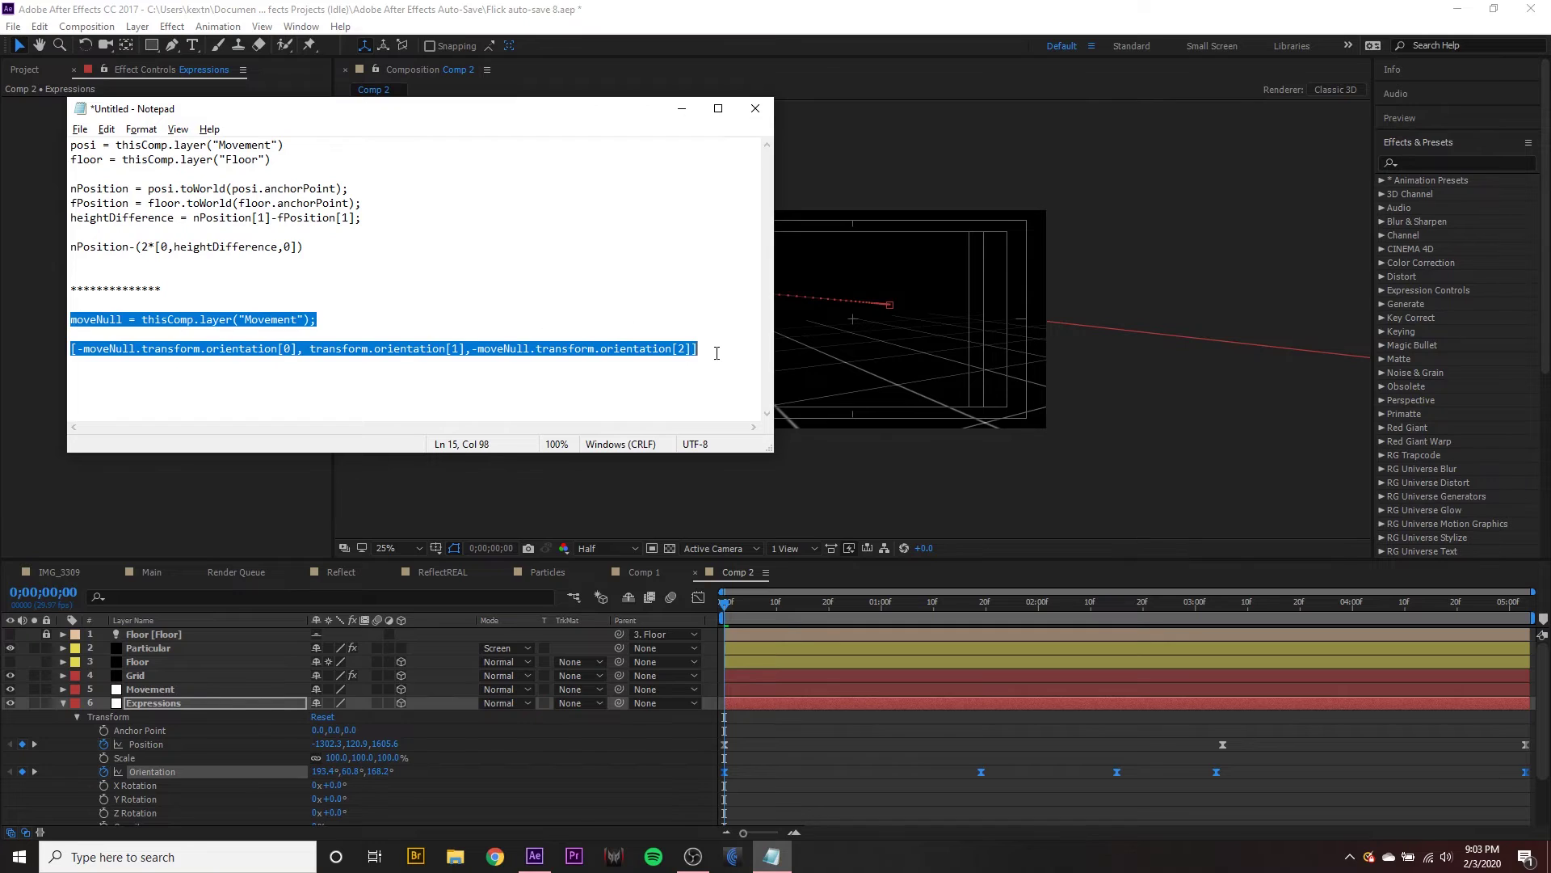
click(136, 330)
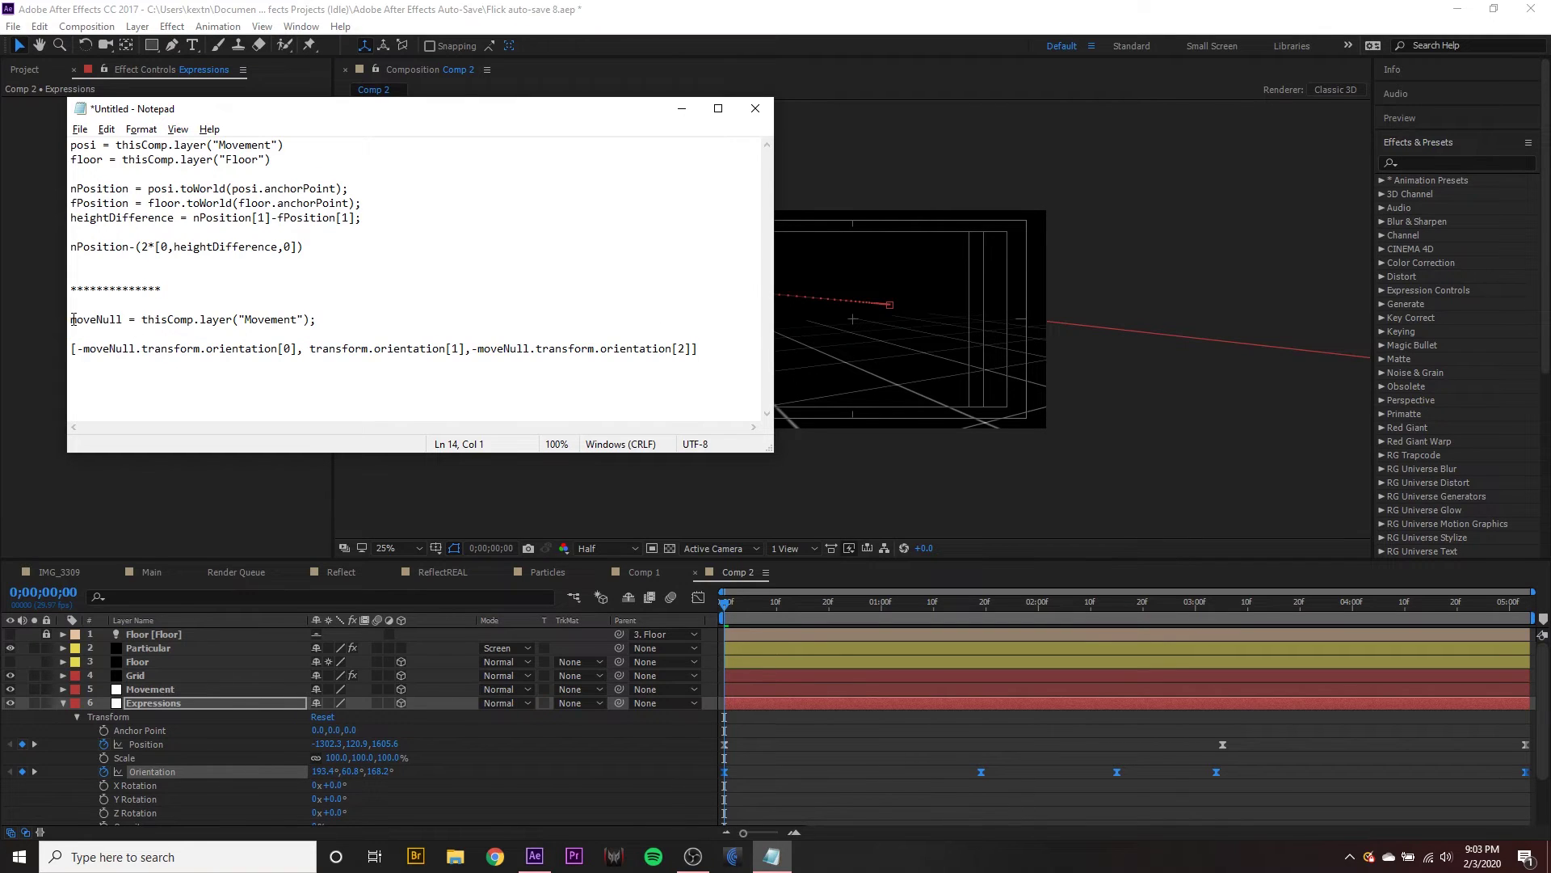
drag(72, 320, 169, 323)
click(204, 334)
key(shift+Right)
key(shift+Right)
key(shift+Right)
key(shift+Right)
key(shift+Right)
key(shift+Right)
key(shift+Right)
key(shift+Right)
key(shift+Right)
key(shift+Right)
key(shift+Right)
key(shift+Right)
key(shift+Right)
key(shift+Right)
key(shift+Right)
key(shift+Right)
key(shift+Right)
key(shift+Right)
key(shift+Right)
key(shift+Right)
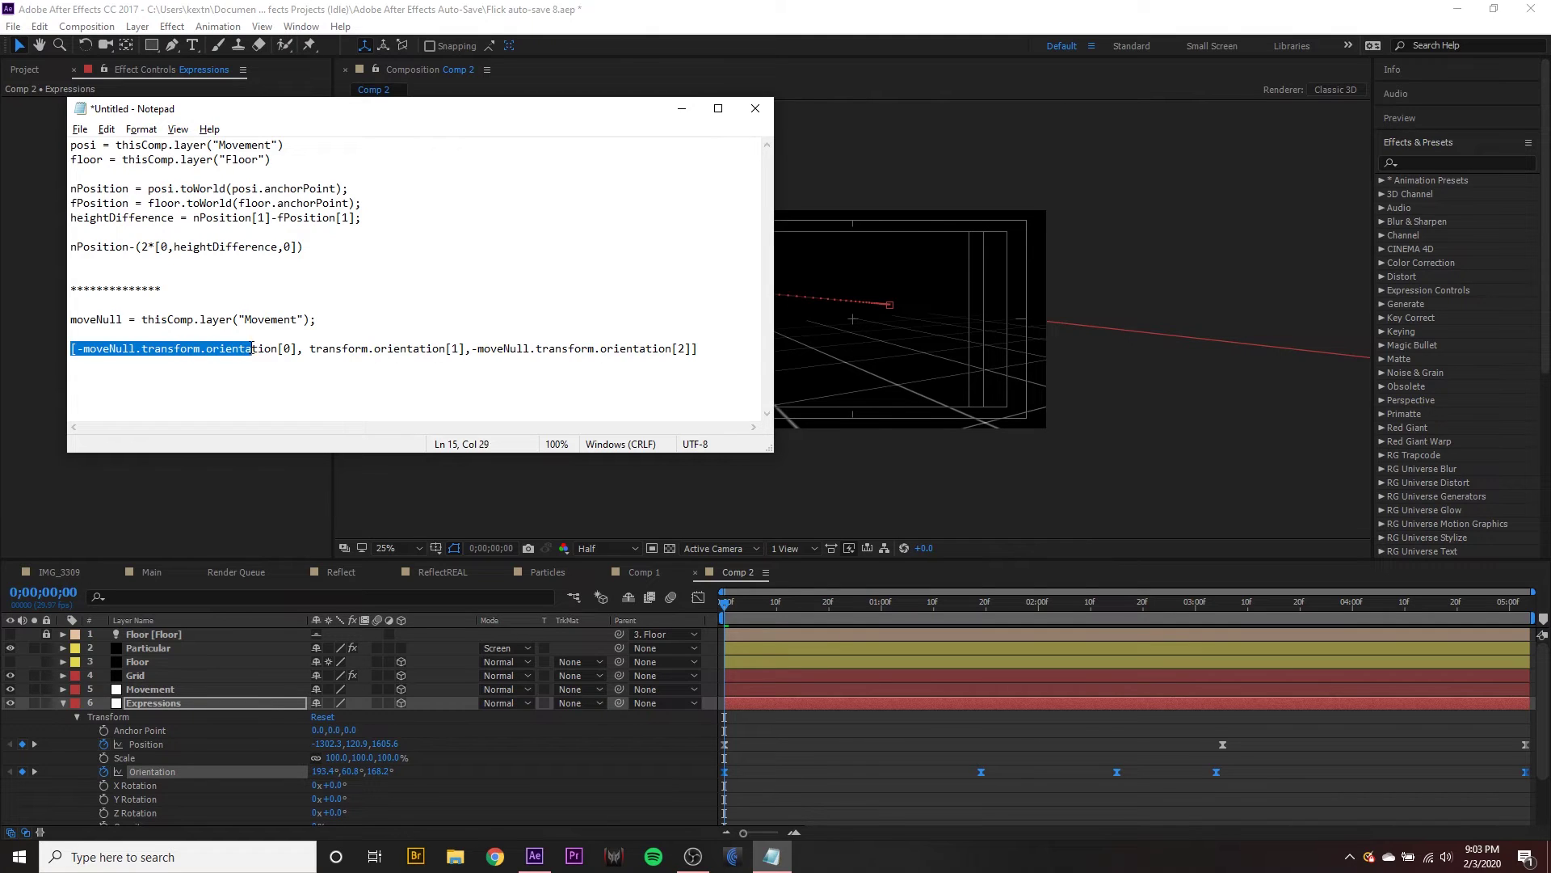
click(130, 361)
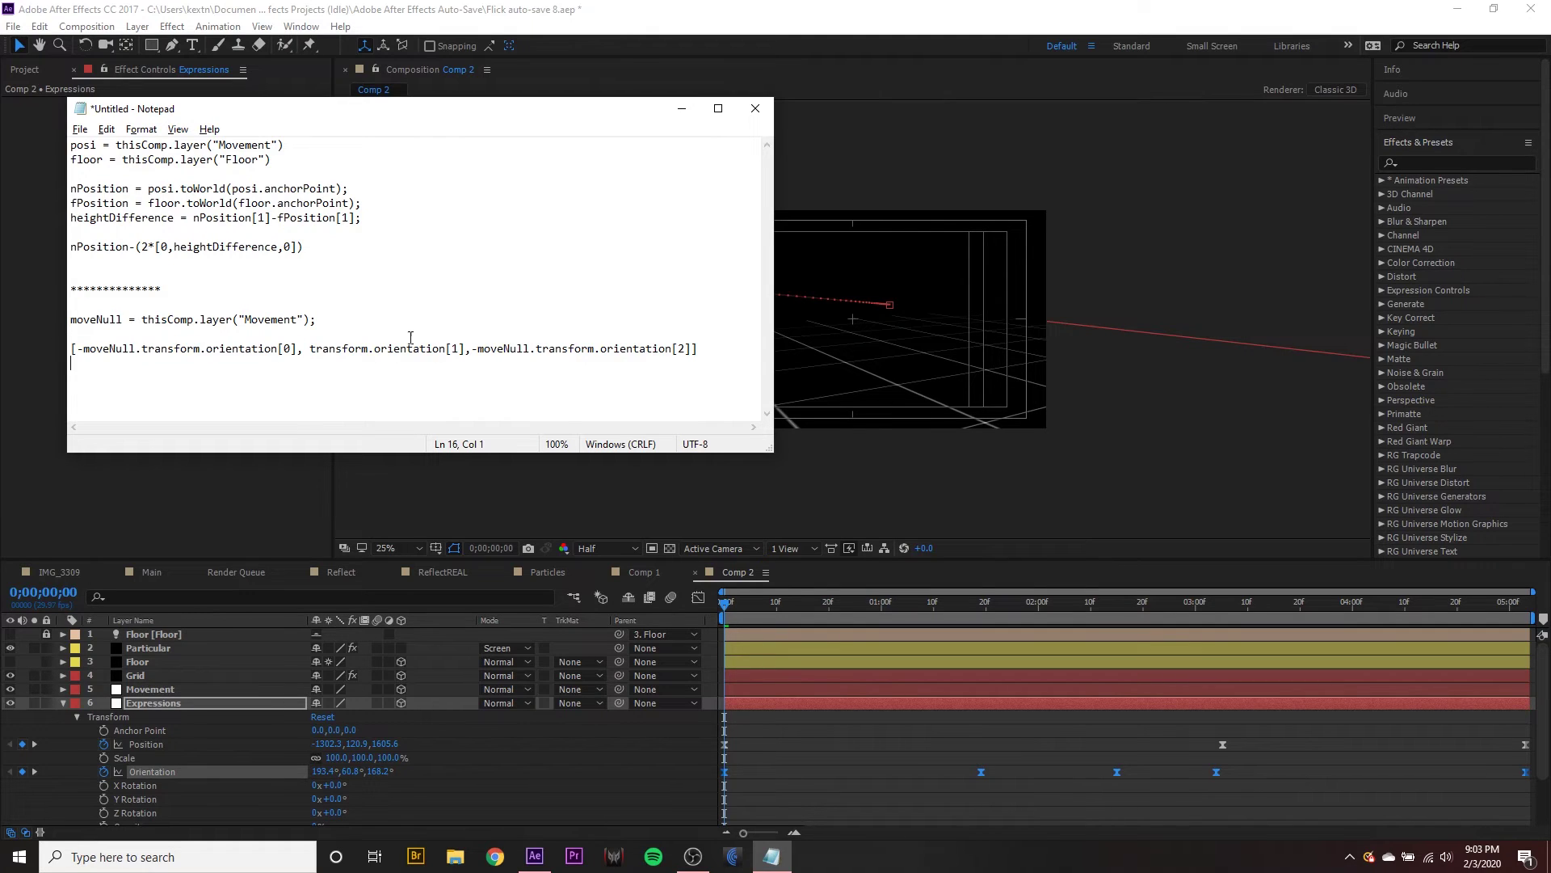
double_click(476, 349)
drag(304, 352, 465, 353)
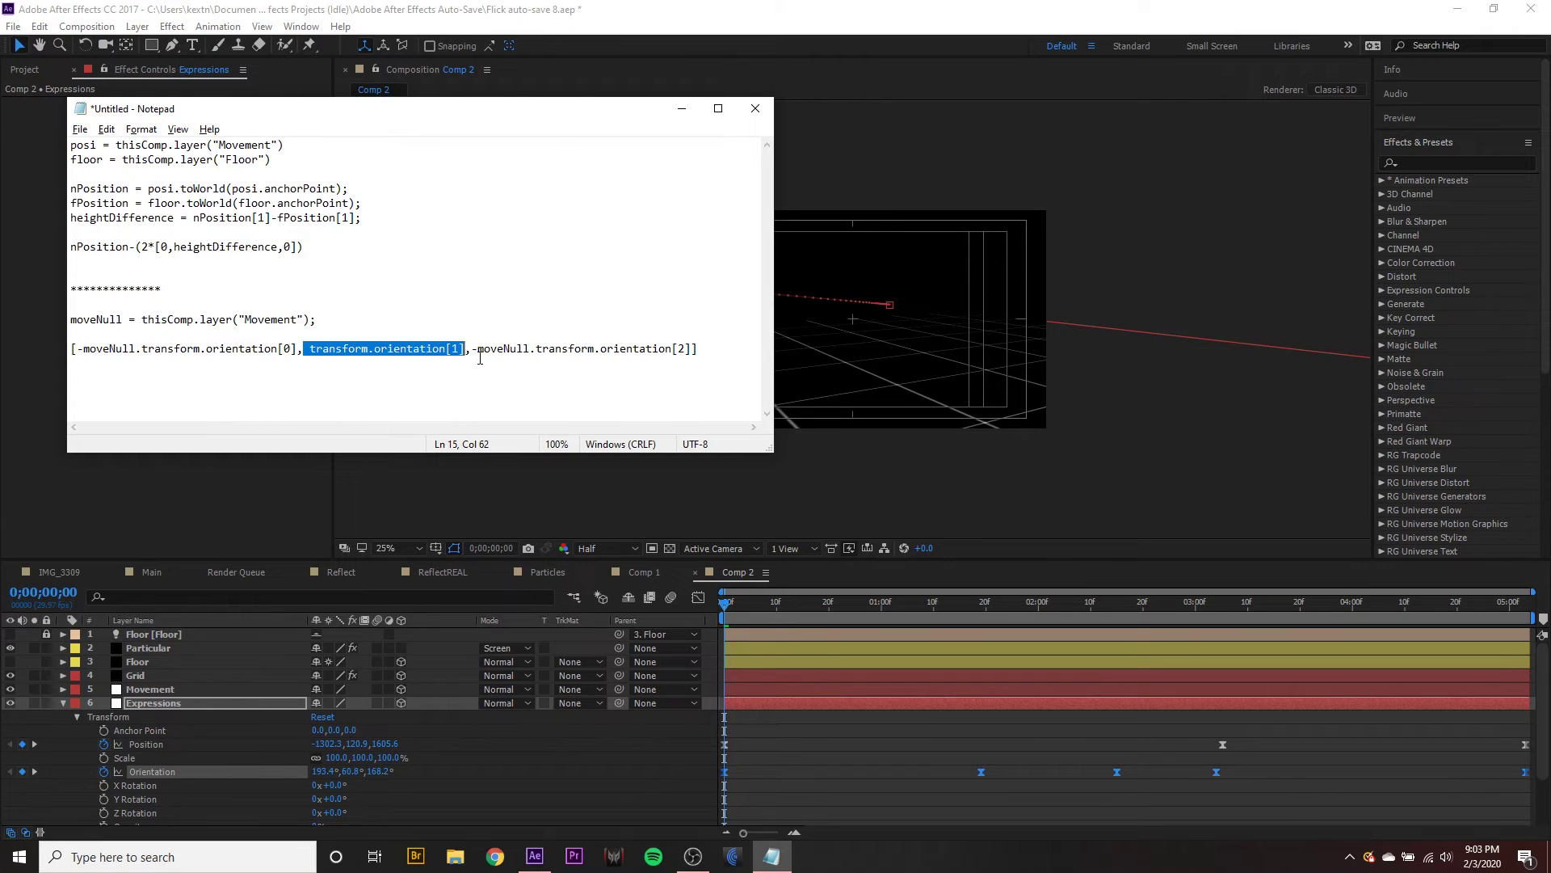
double_click(475, 352)
click(453, 364)
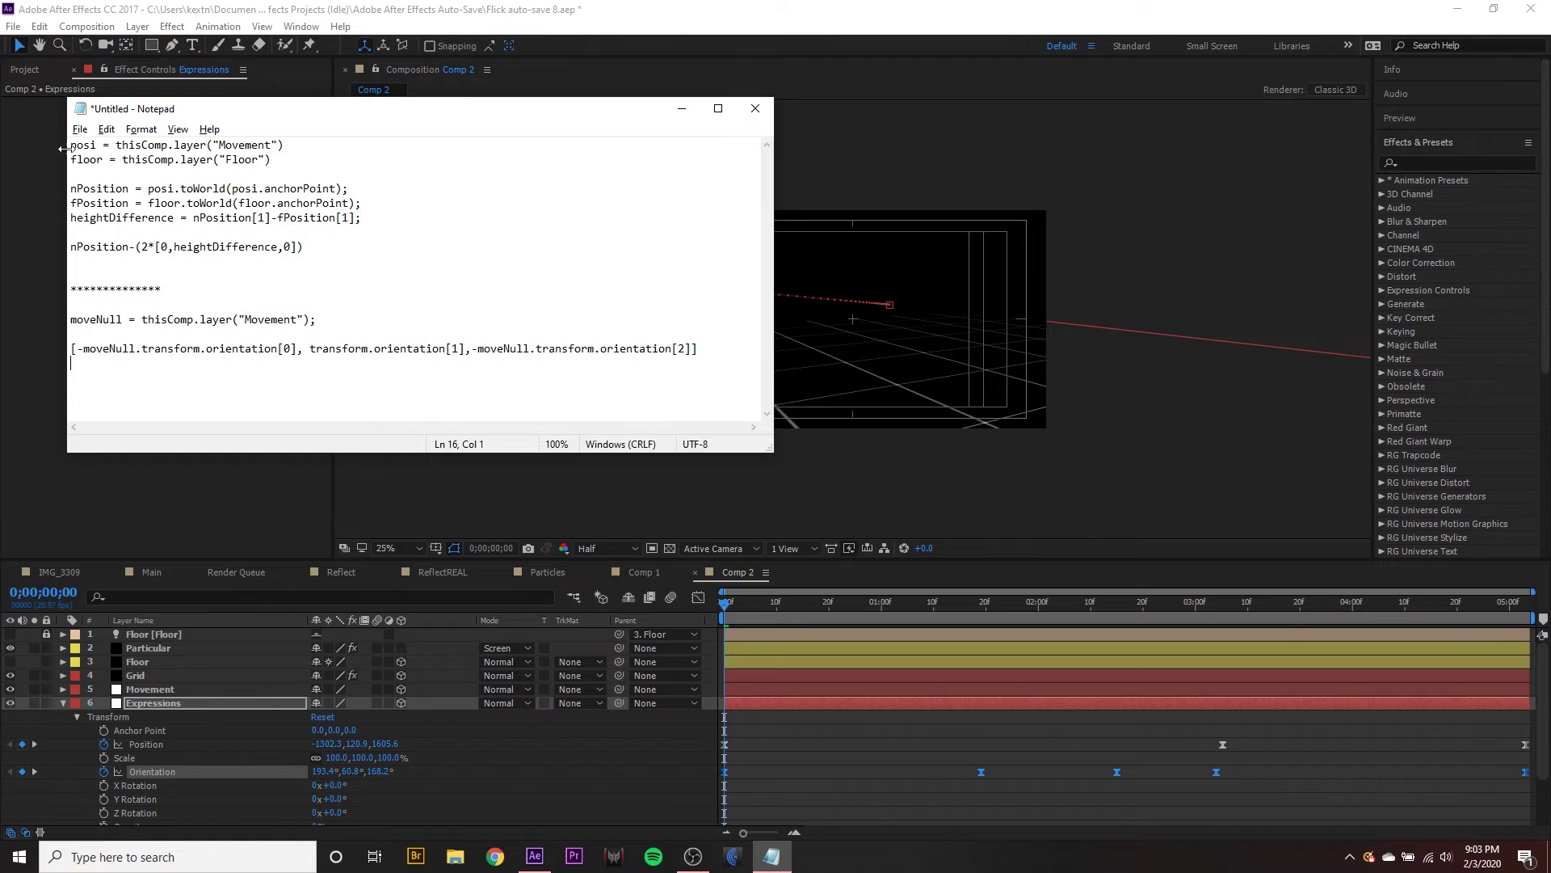
drag(73, 147, 324, 246)
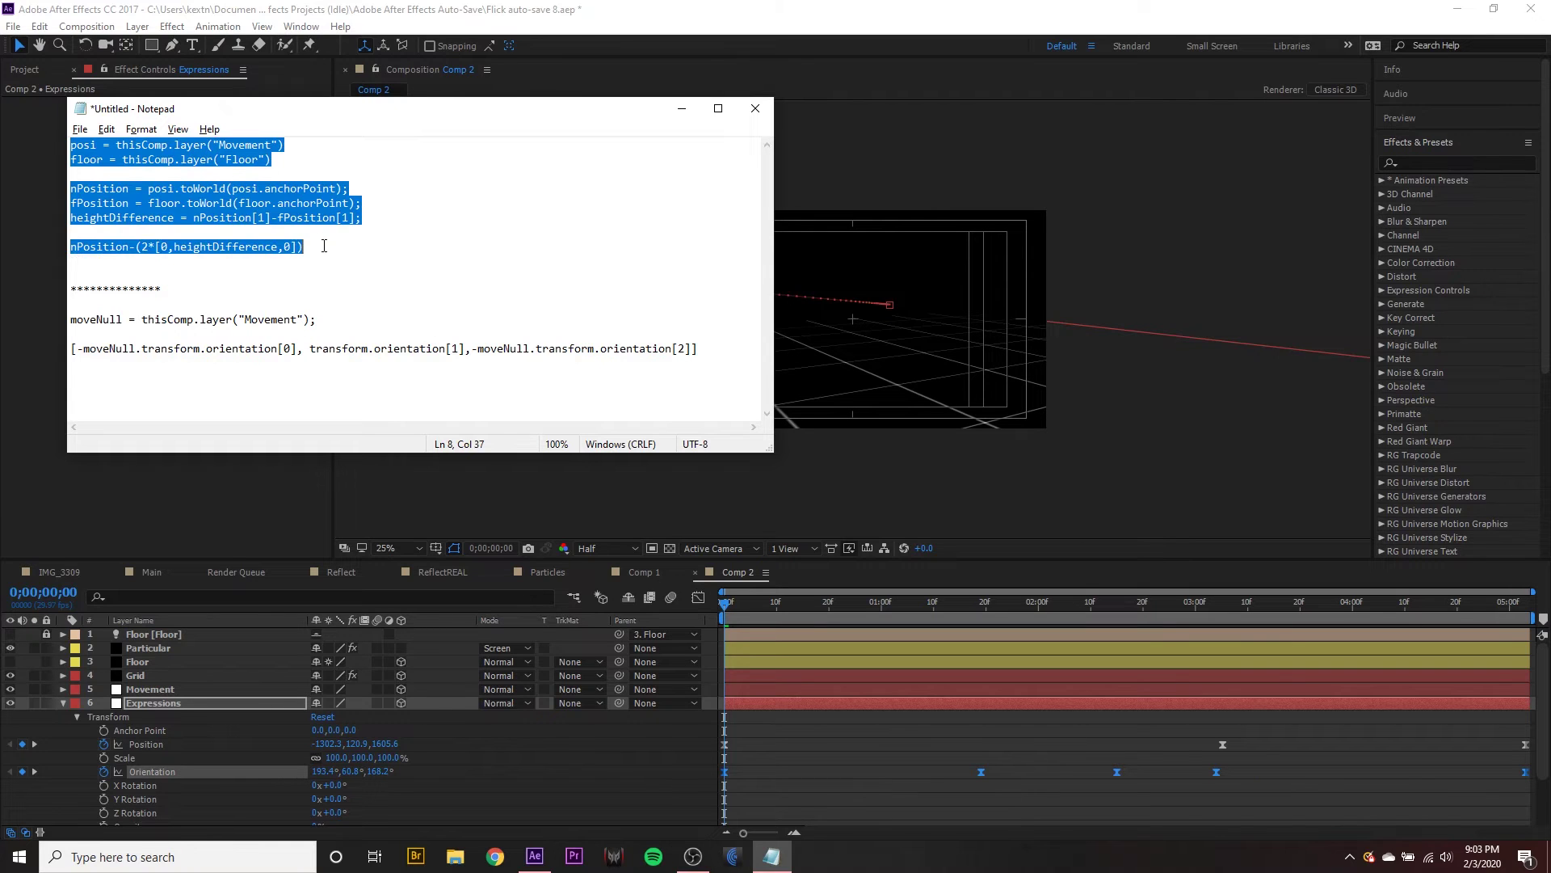
Step: Paste the position code as the Expressions layer's Position expression
click(681, 109)
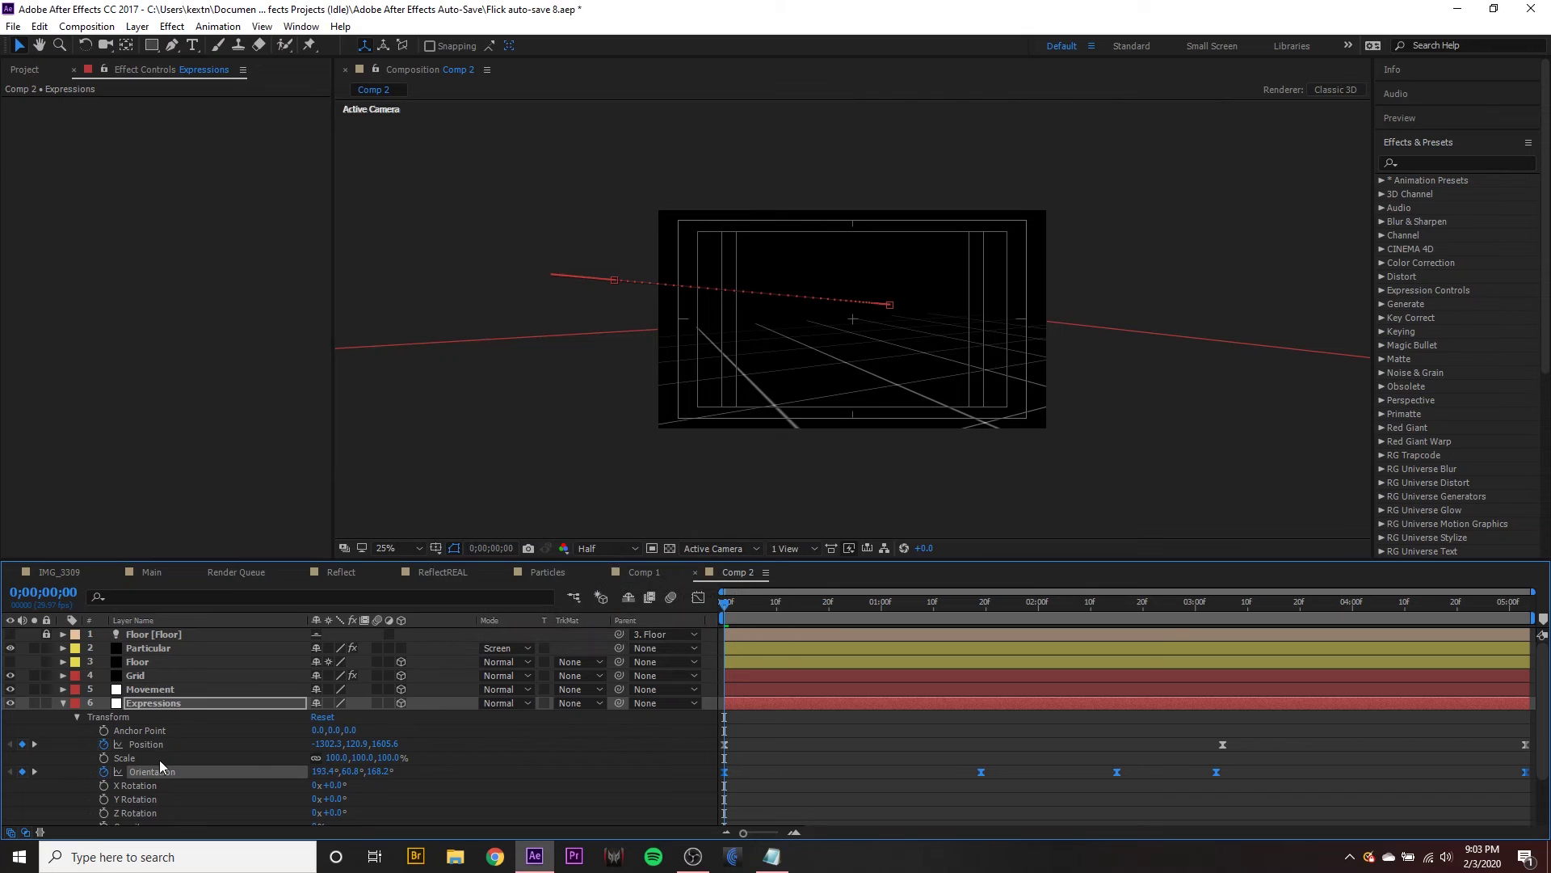
alt+click(103, 744)
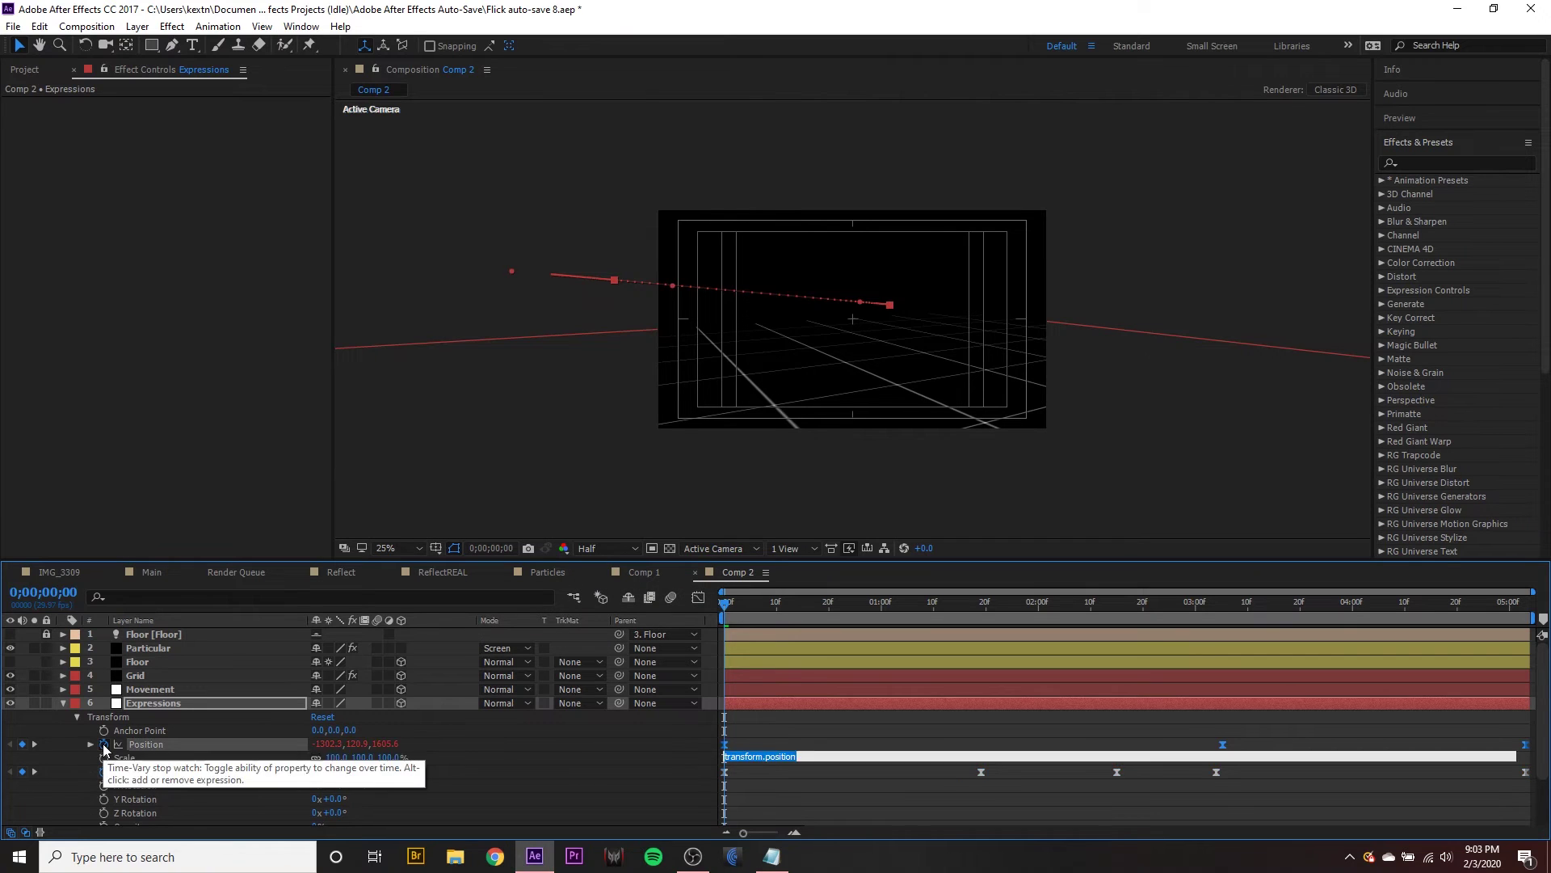
key(ctrl+v)
click(791, 733)
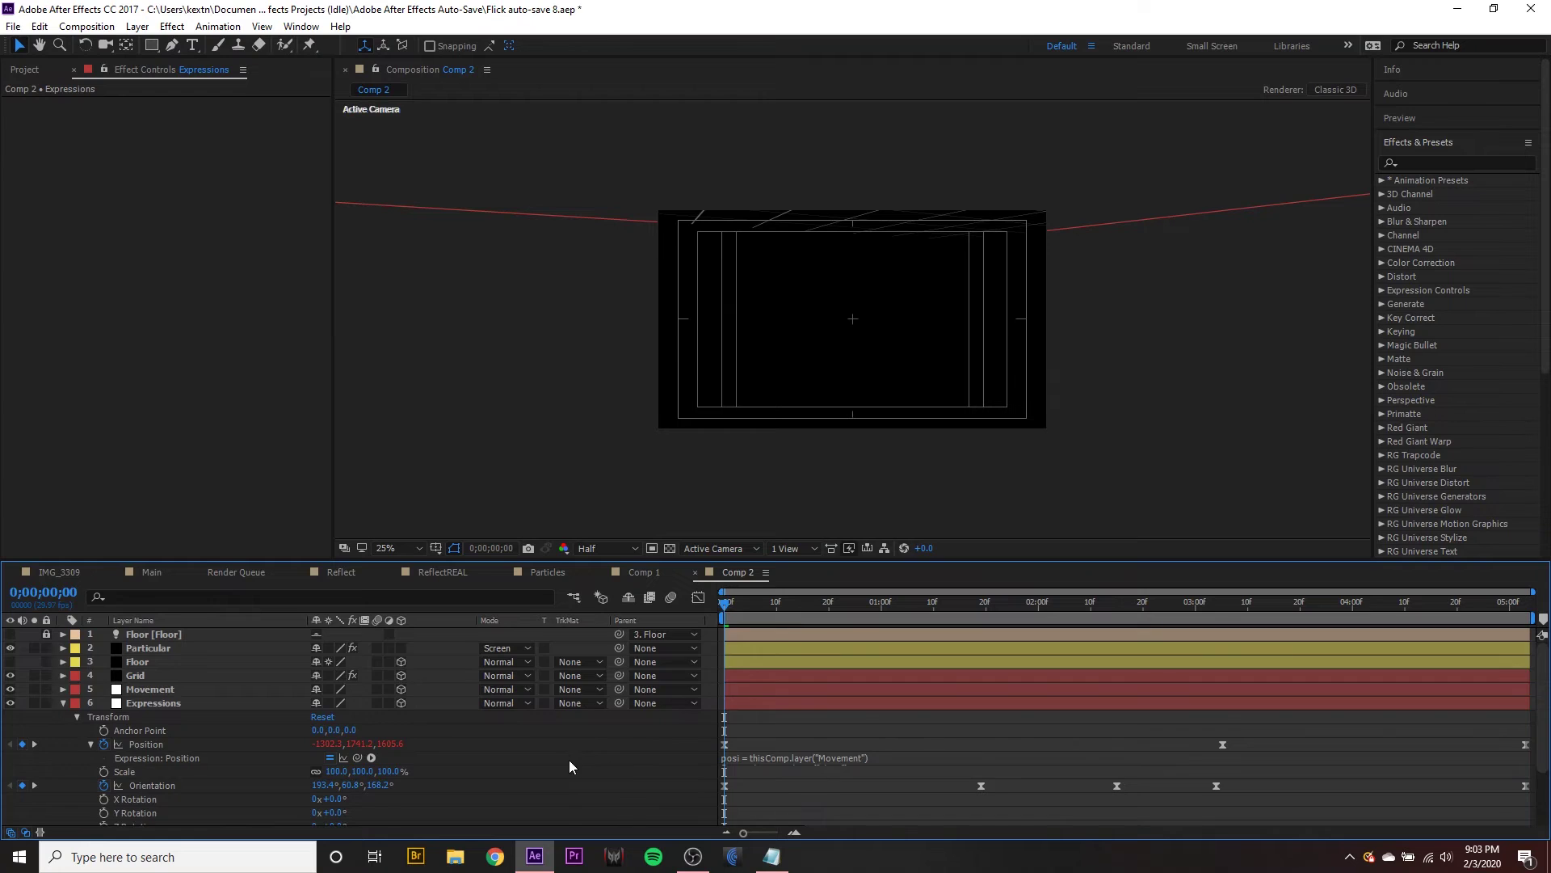
scroll(525, 758, down, 3)
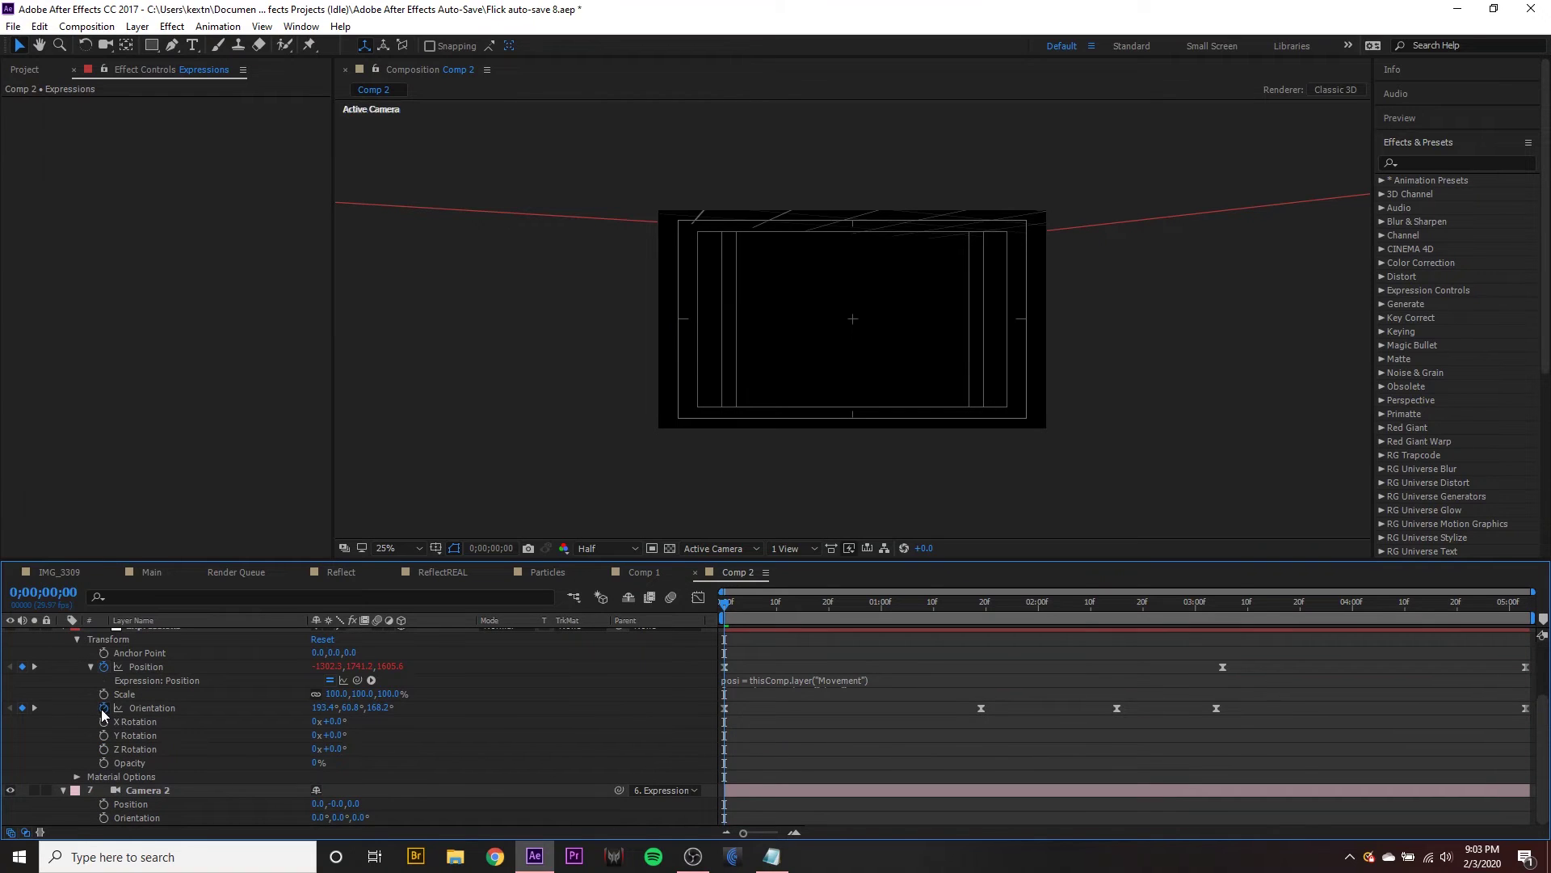
Step: Replace the Expressions layer's Orientation expression with the pasted orientation code
click(771, 856)
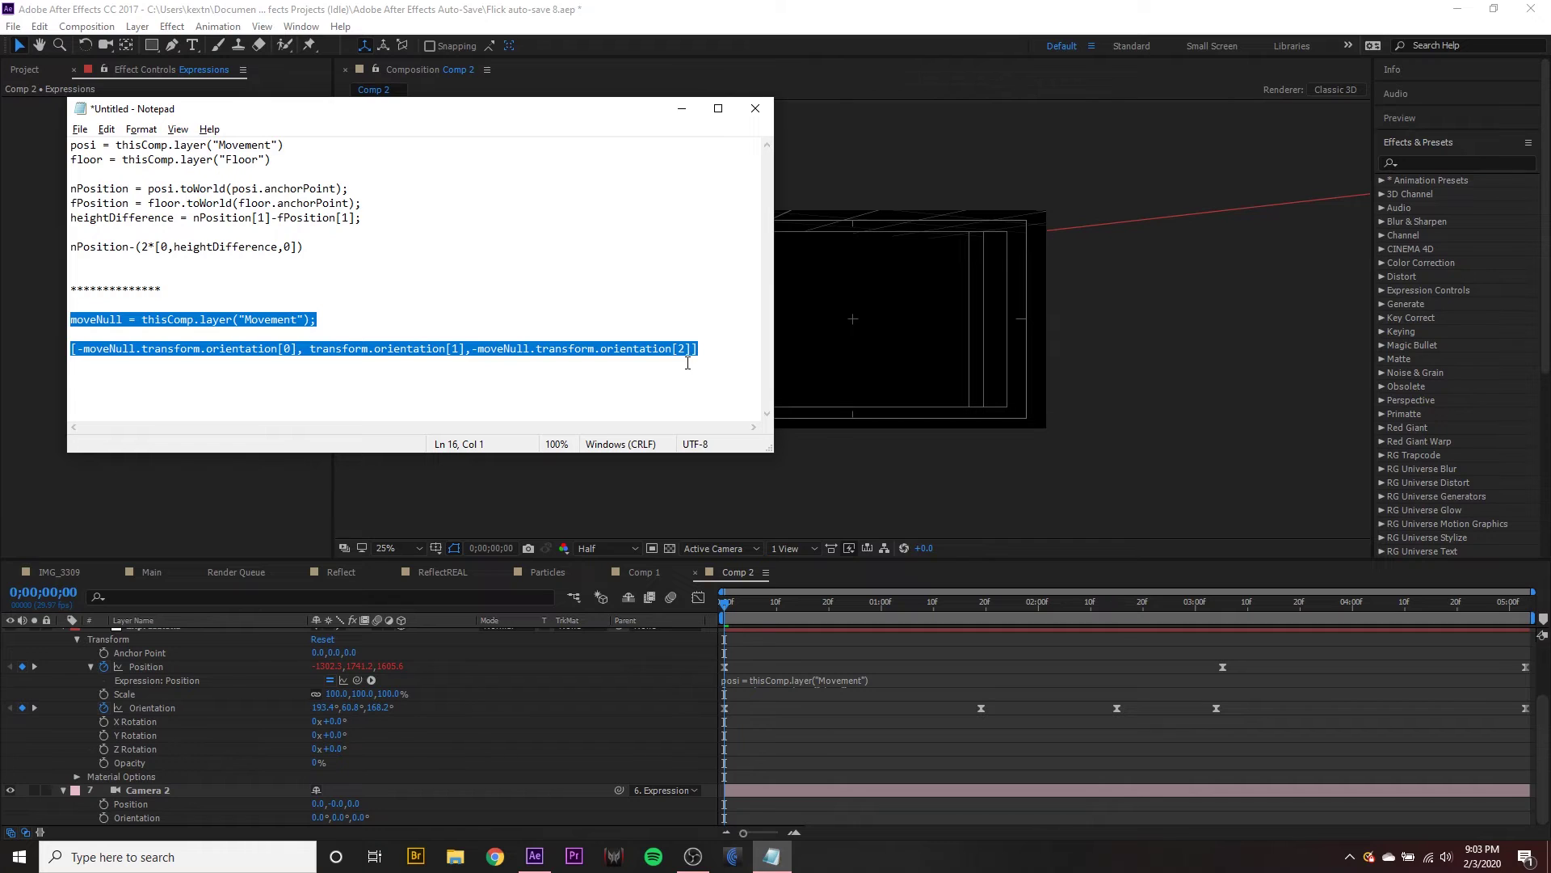
click(682, 109)
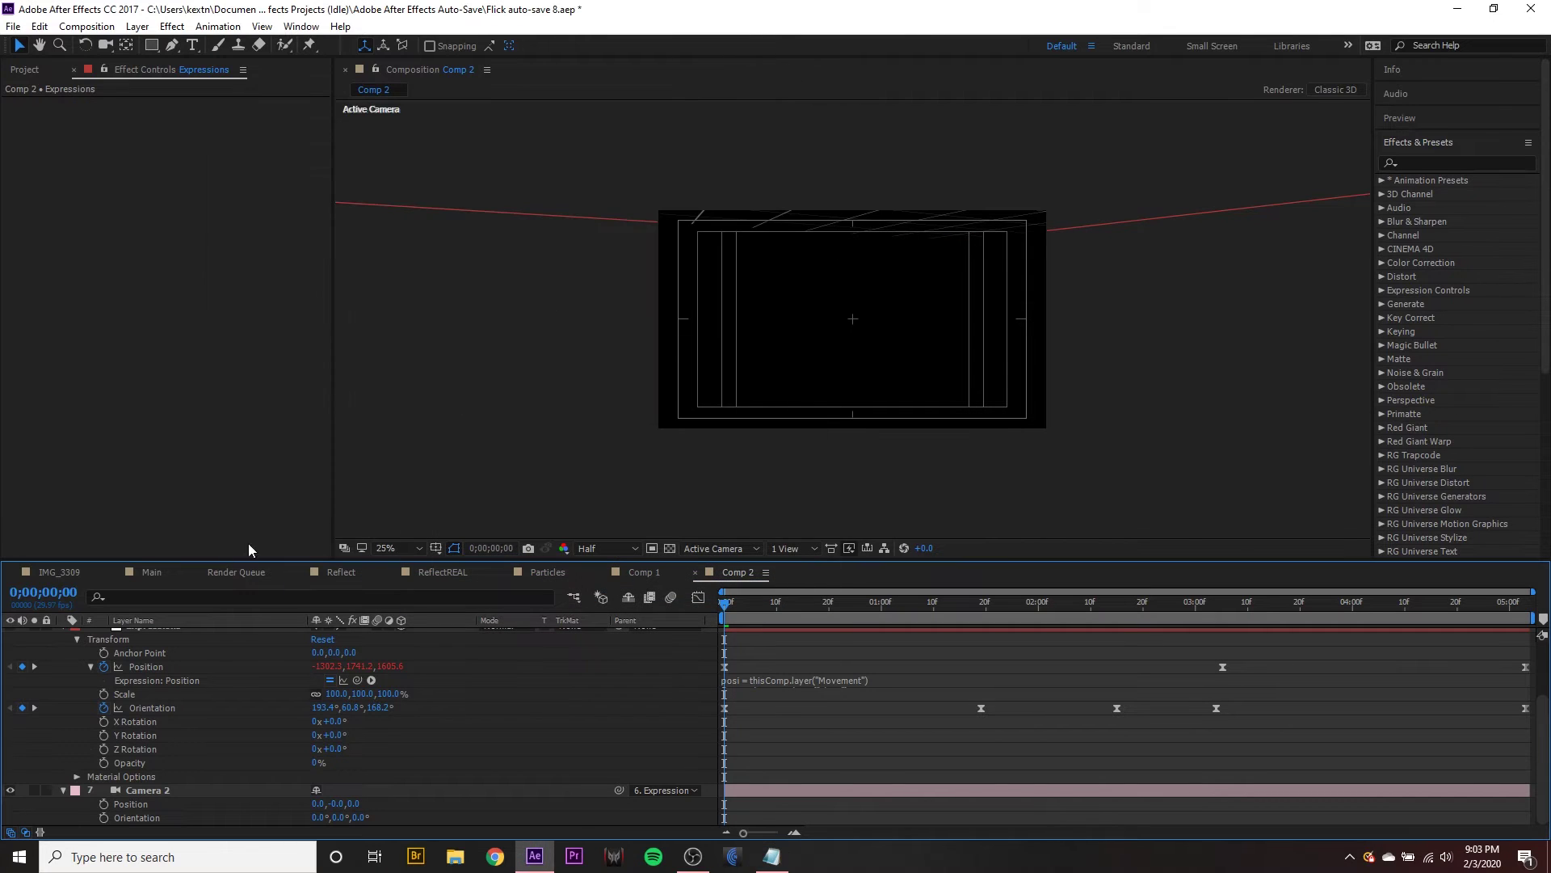
alt+click(103, 707)
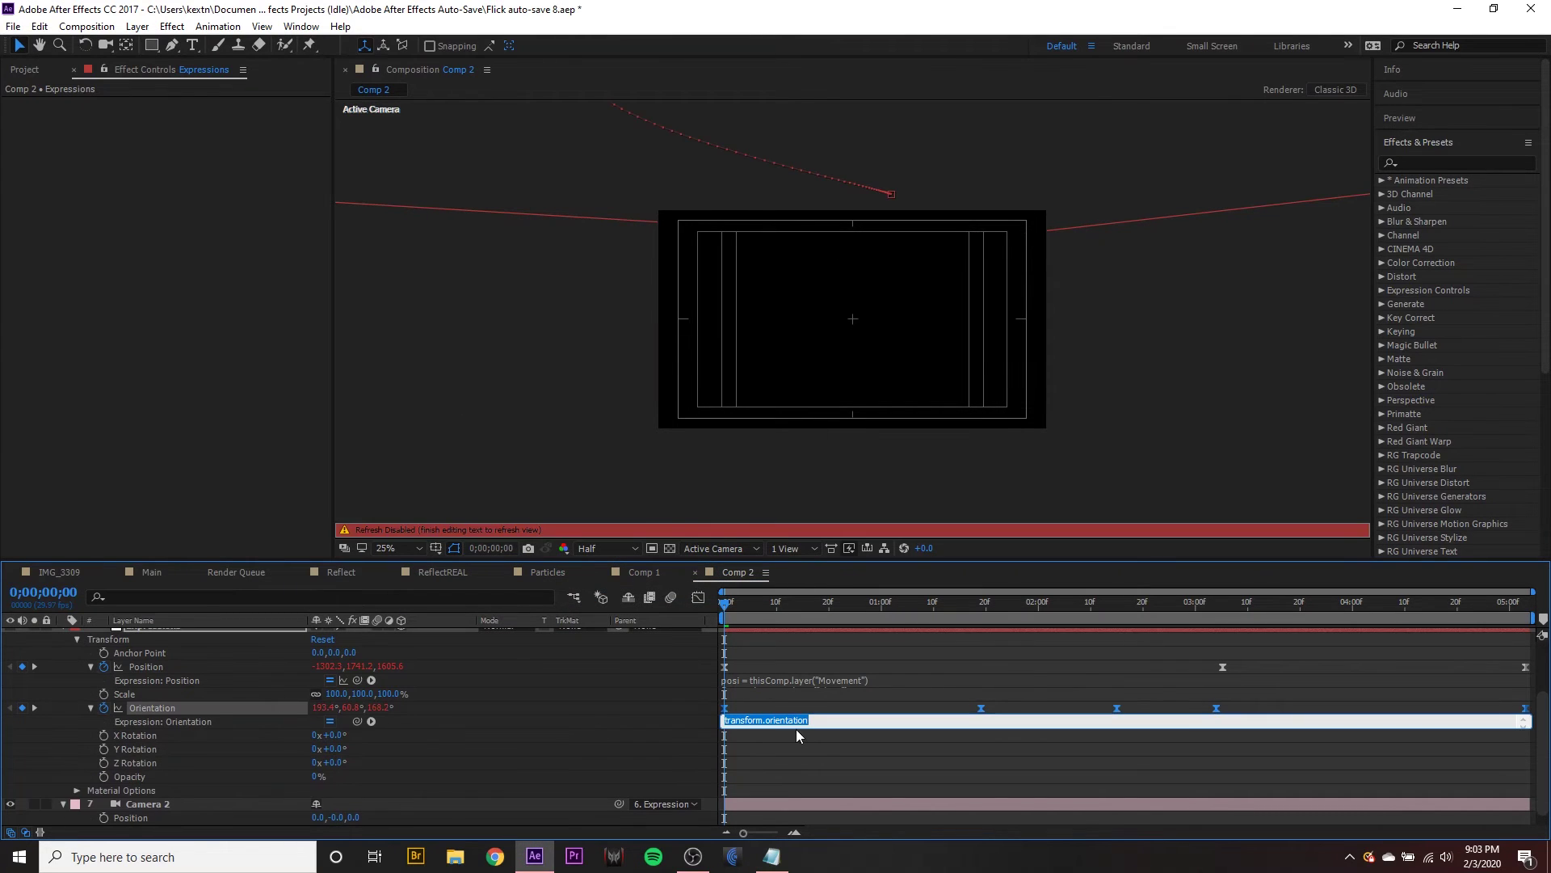
key(BackSpace)
text(moveNull = thisComp.layer("Movement");)
click(797, 699)
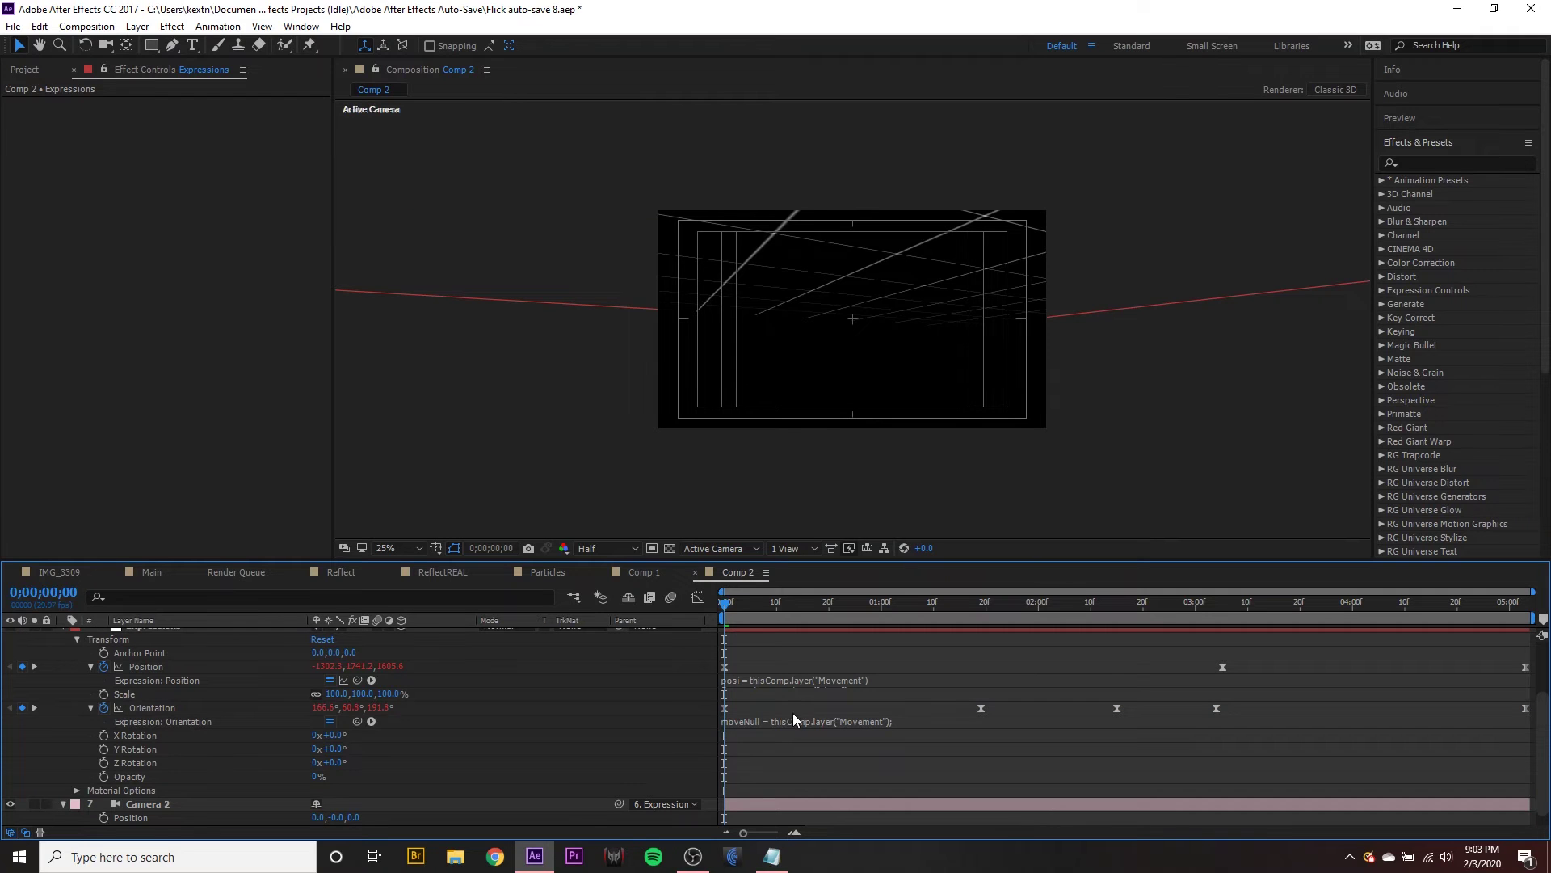
Step: Preview the camera-driven particle animation
key(space)
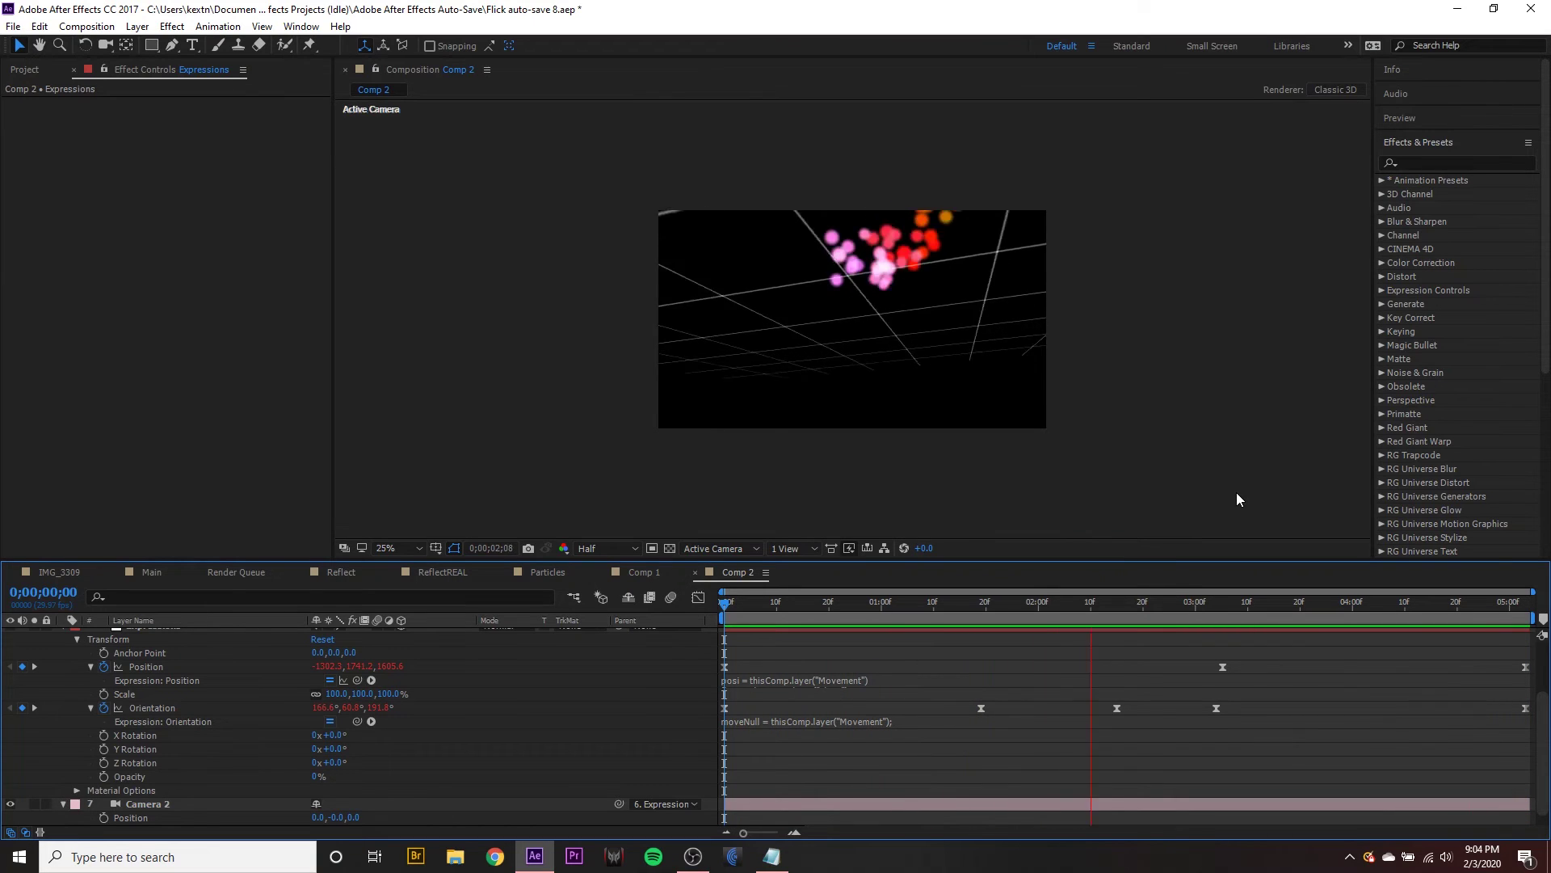
key(space)
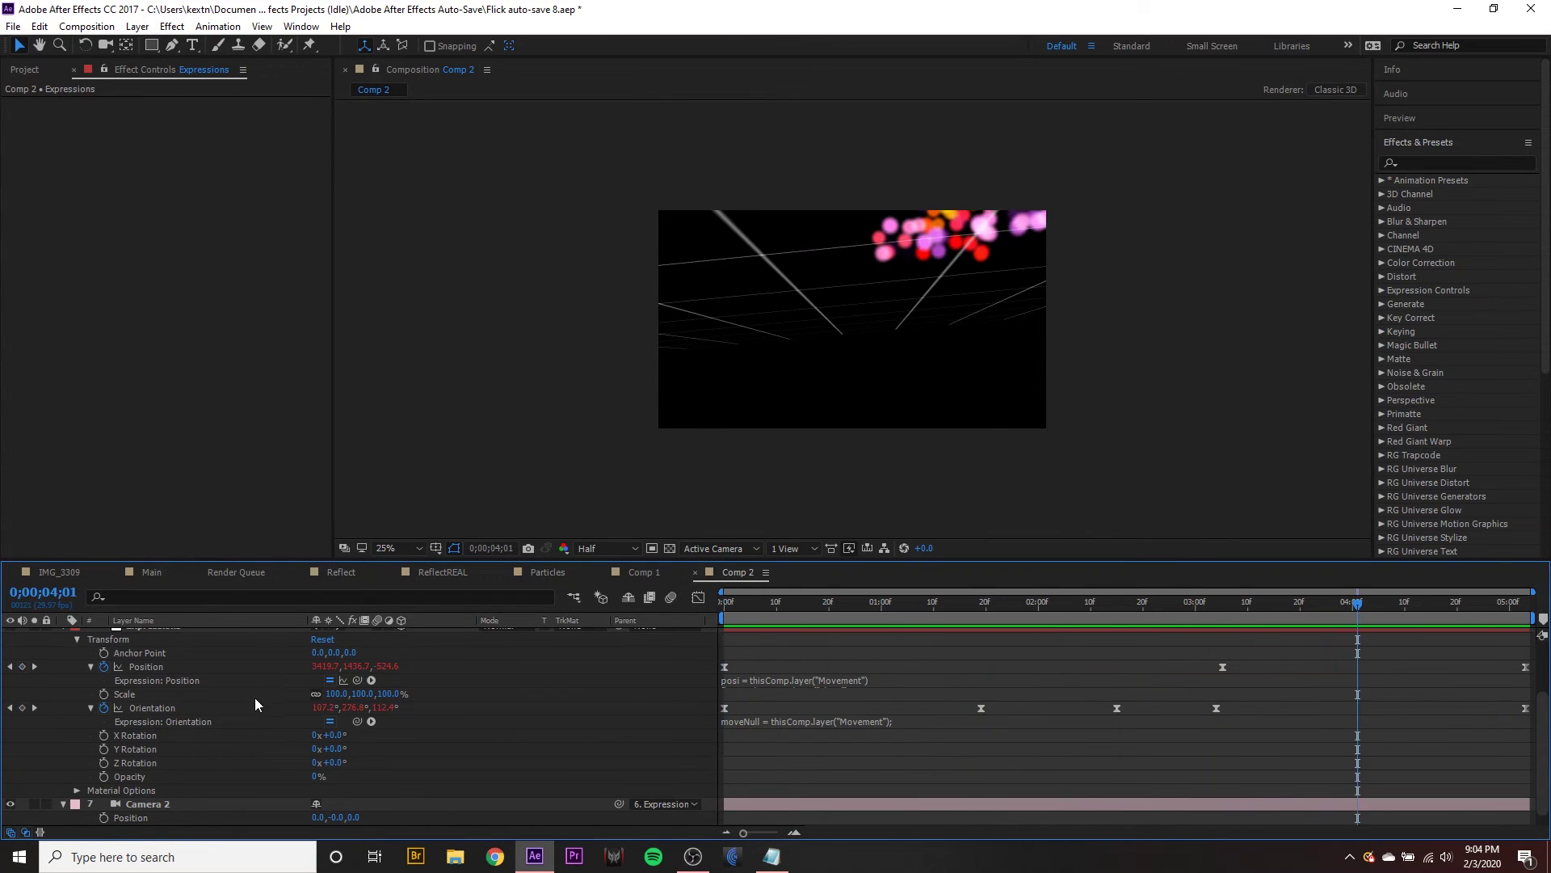
scroll(254, 697, up, 3)
Step: Hide the Grid layer and preview the particle comp without it
click(62, 703)
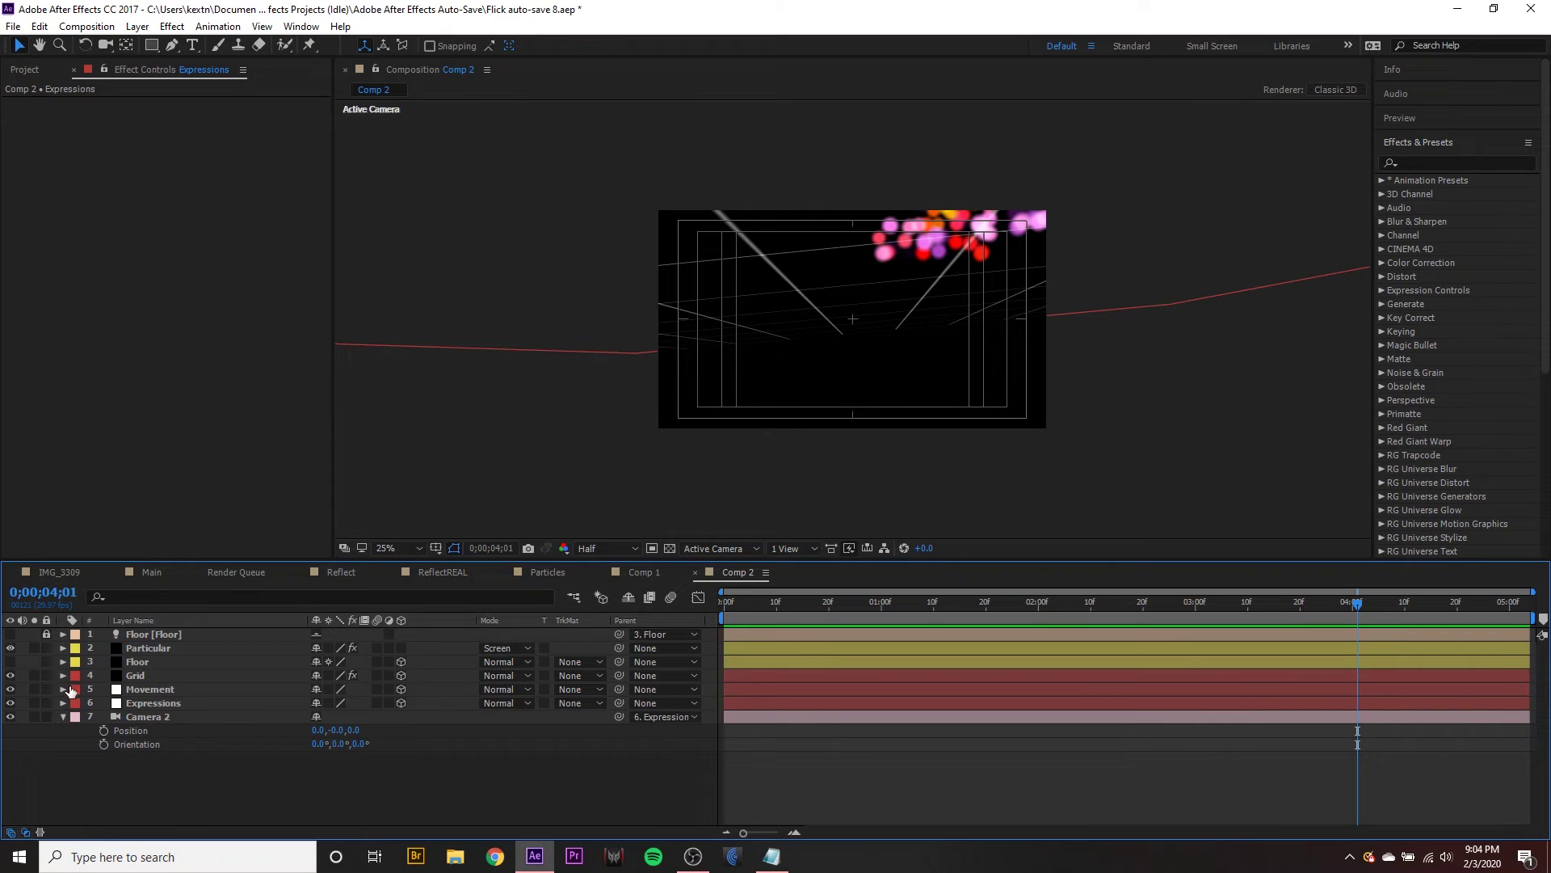
click(9, 676)
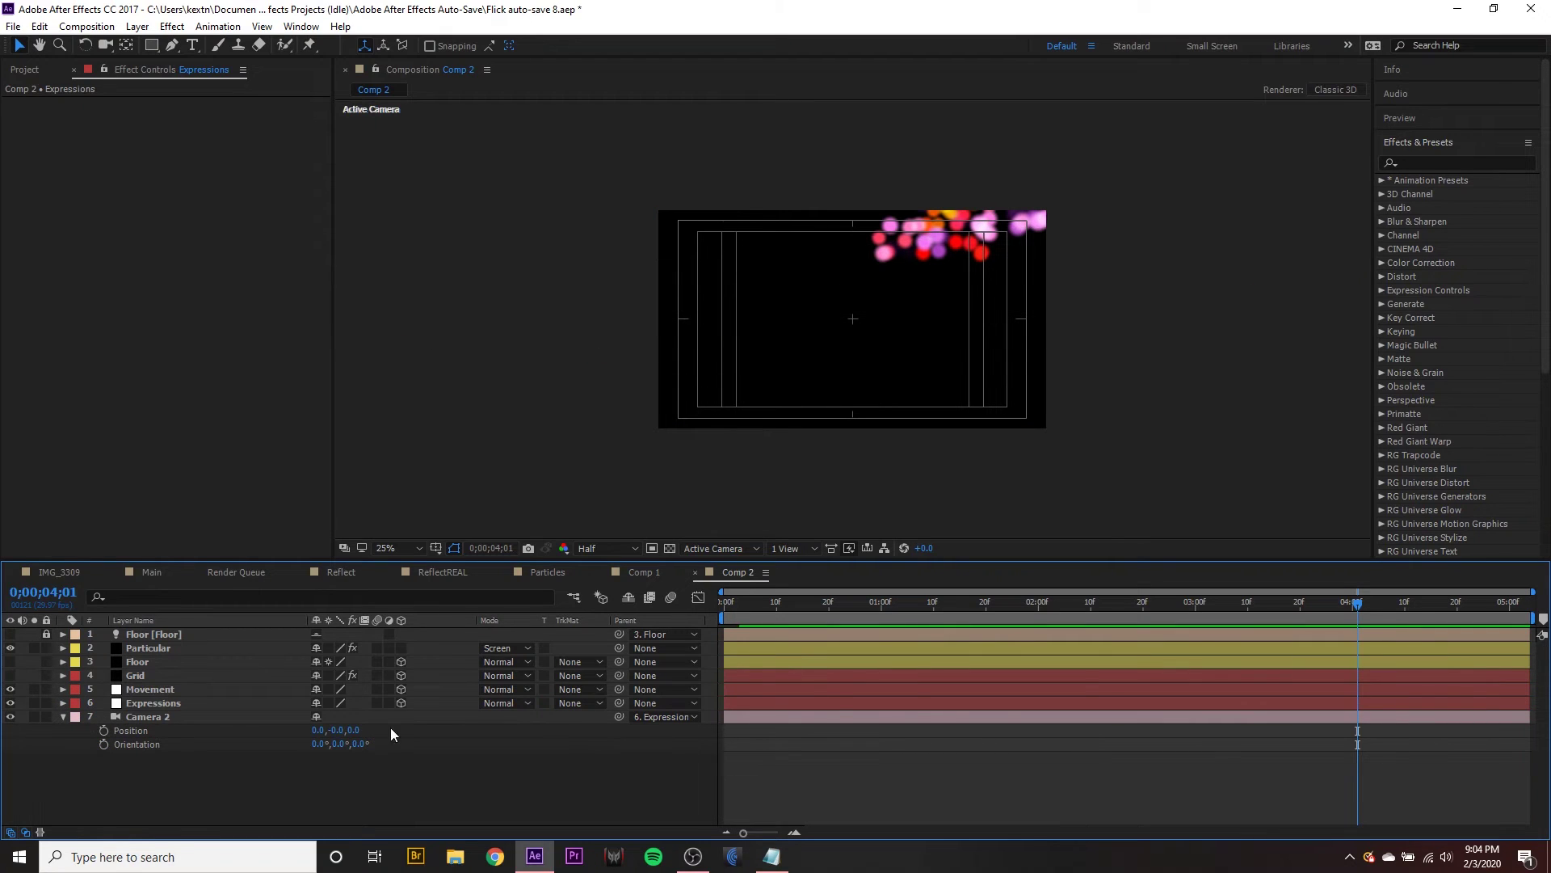
key(space)
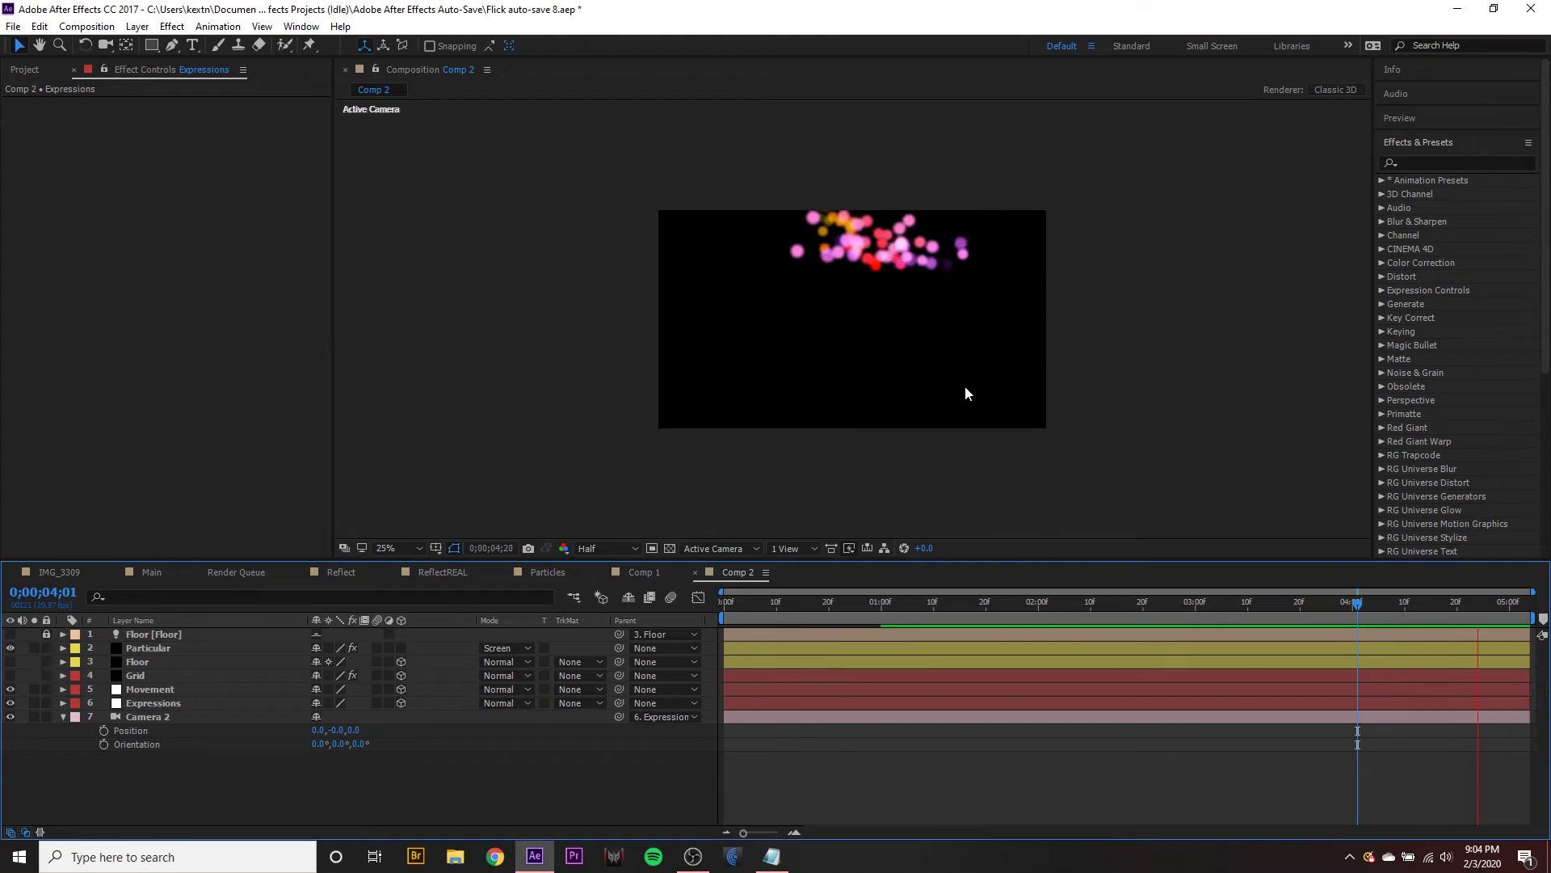
key(space)
drag(226, 802, 209, 630)
click(240, 769)
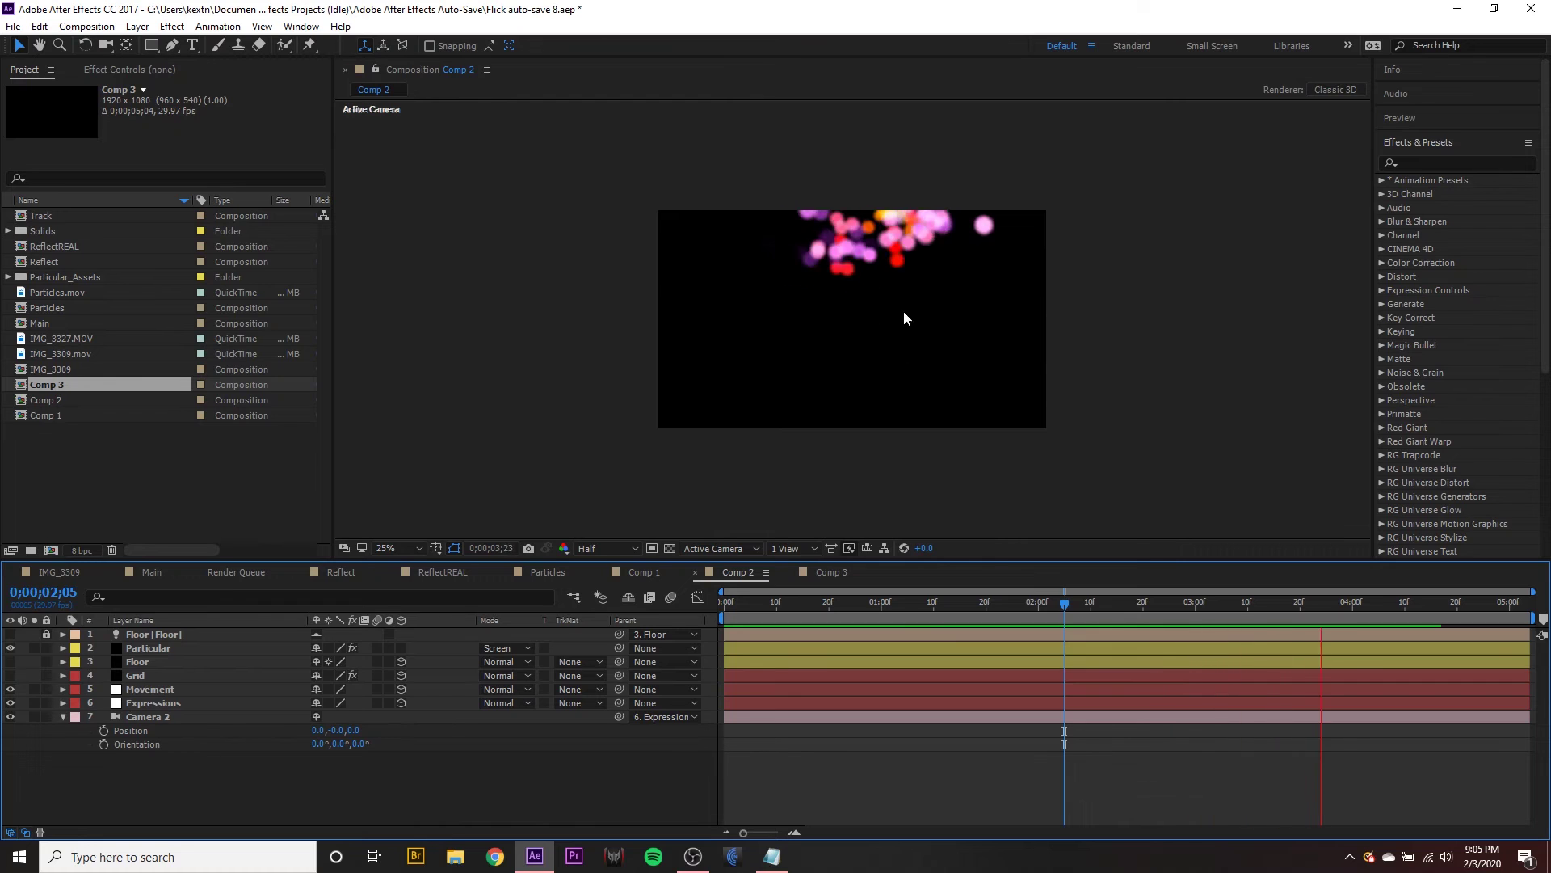
key(space)
Step: In Comp 3, preview from the start, then nest Comp 2 as a layer
click(832, 572)
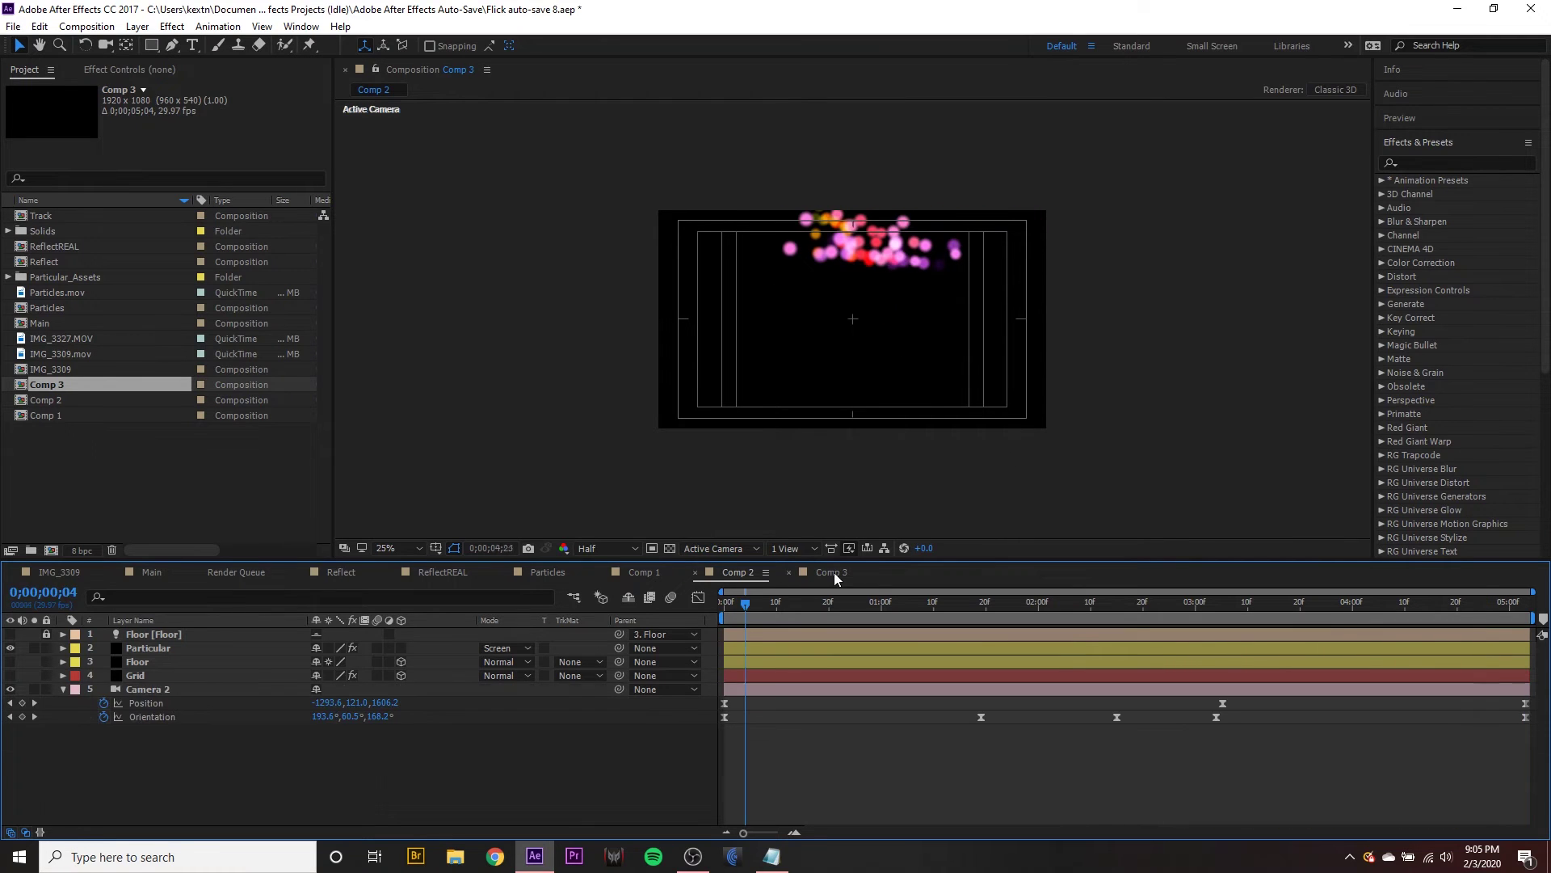
key(Home)
key(space)
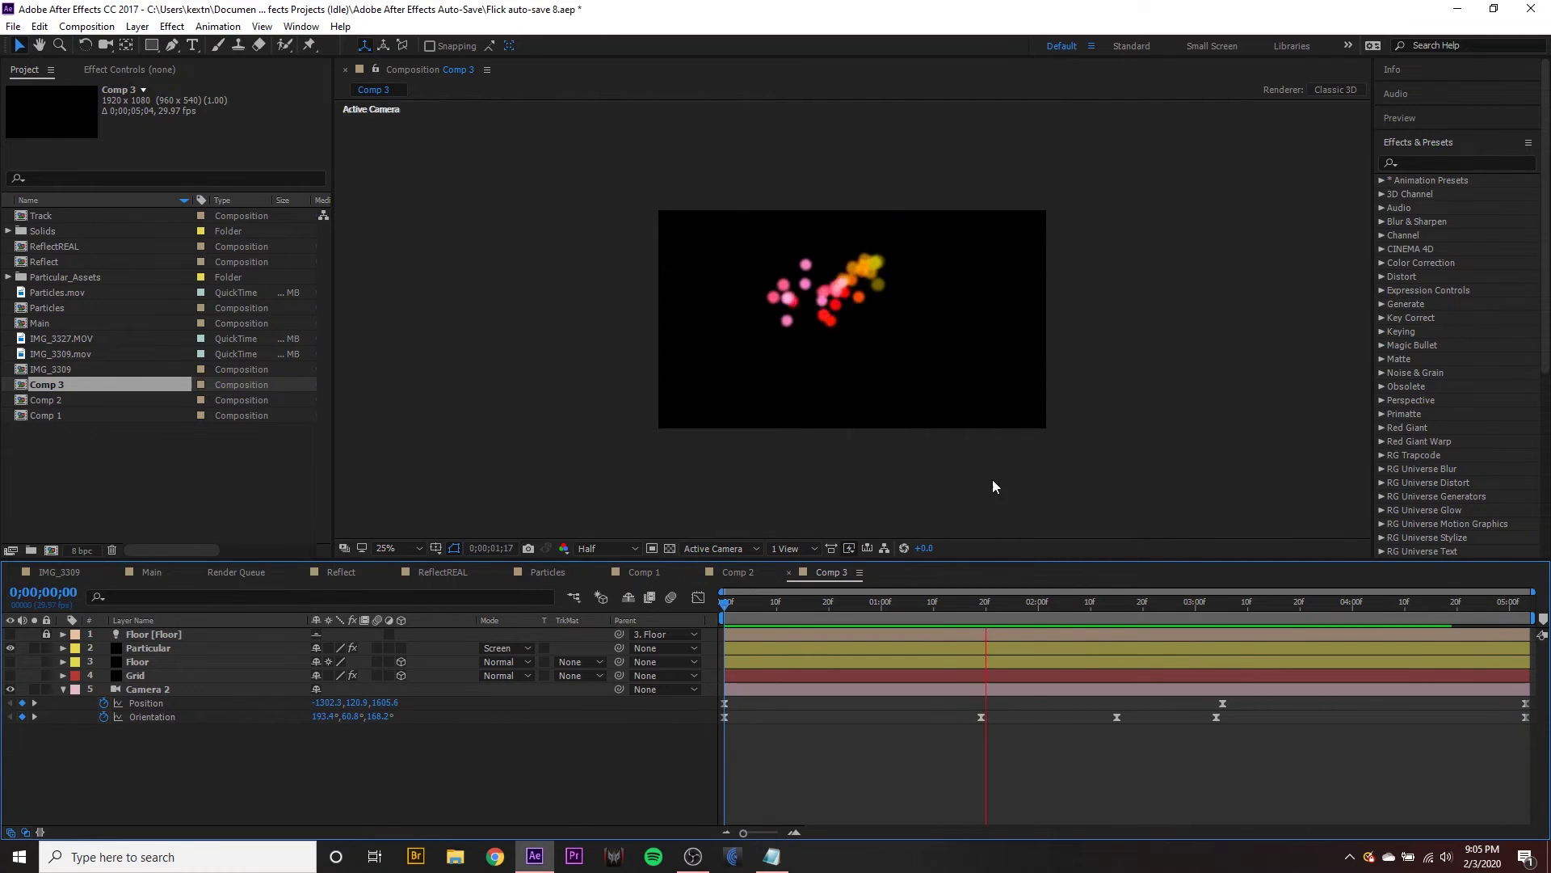
key(space)
click(53, 401)
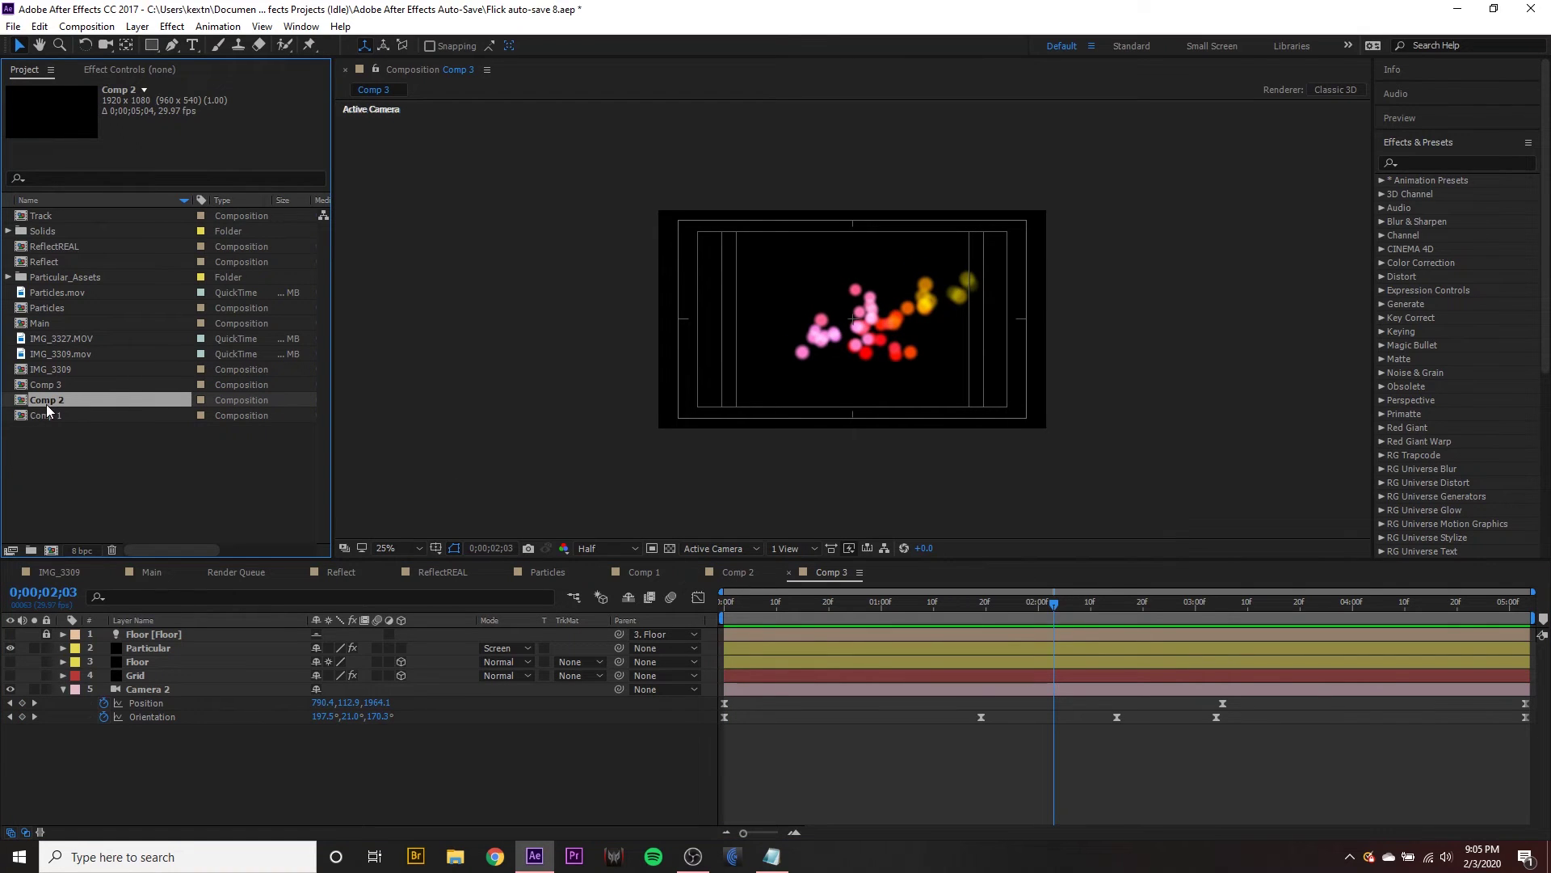
drag(49, 404, 169, 684)
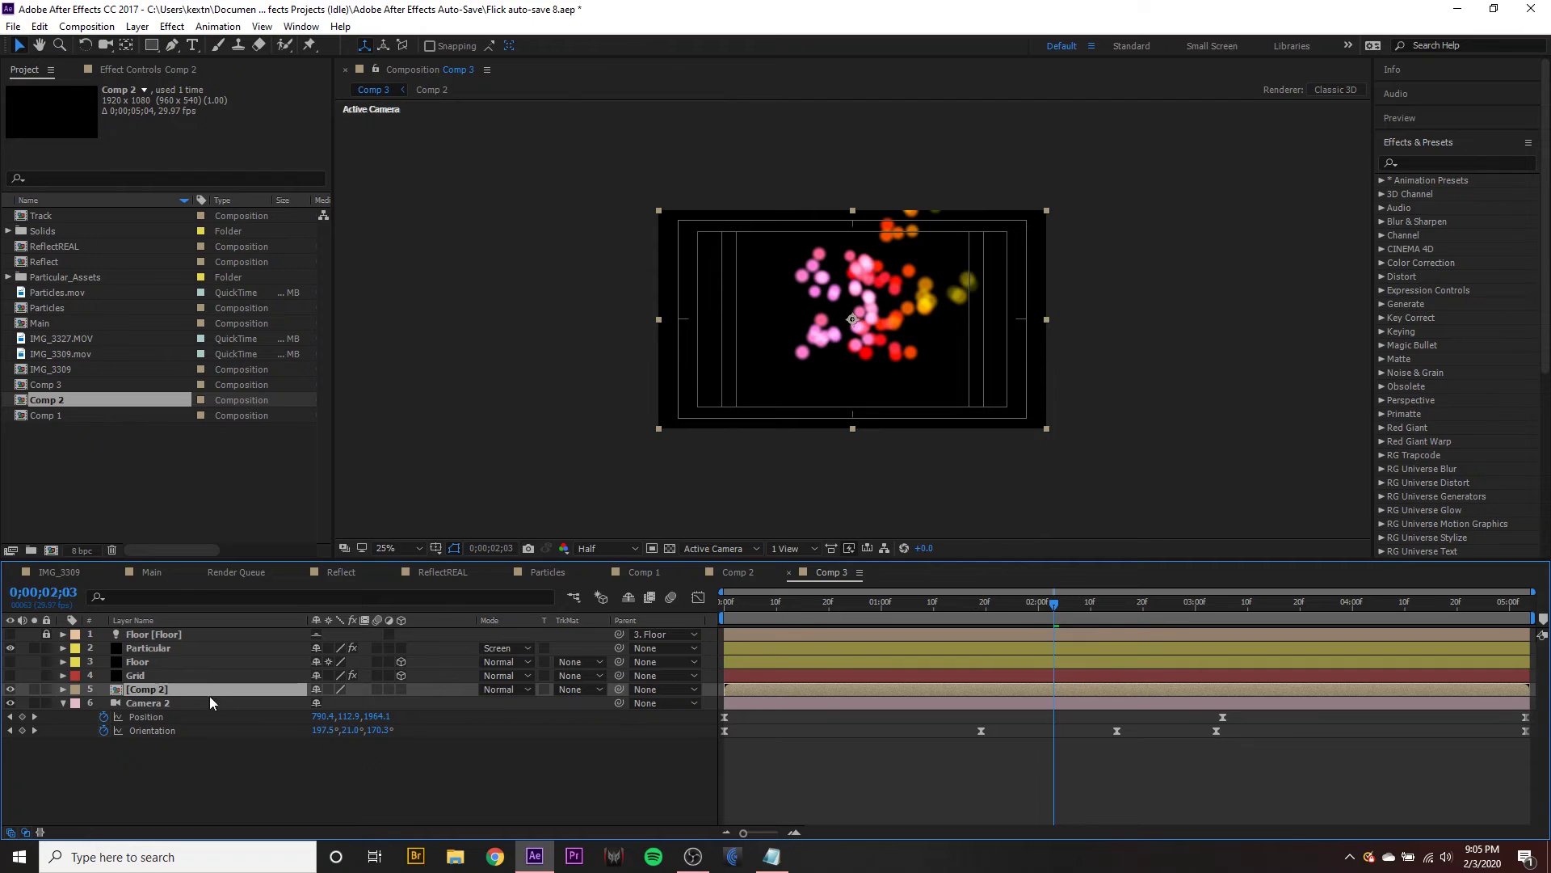
Step: Unlink the Comp 2 layer's Scale, set it to 100, -100%, and preview from 1;11
key(s)
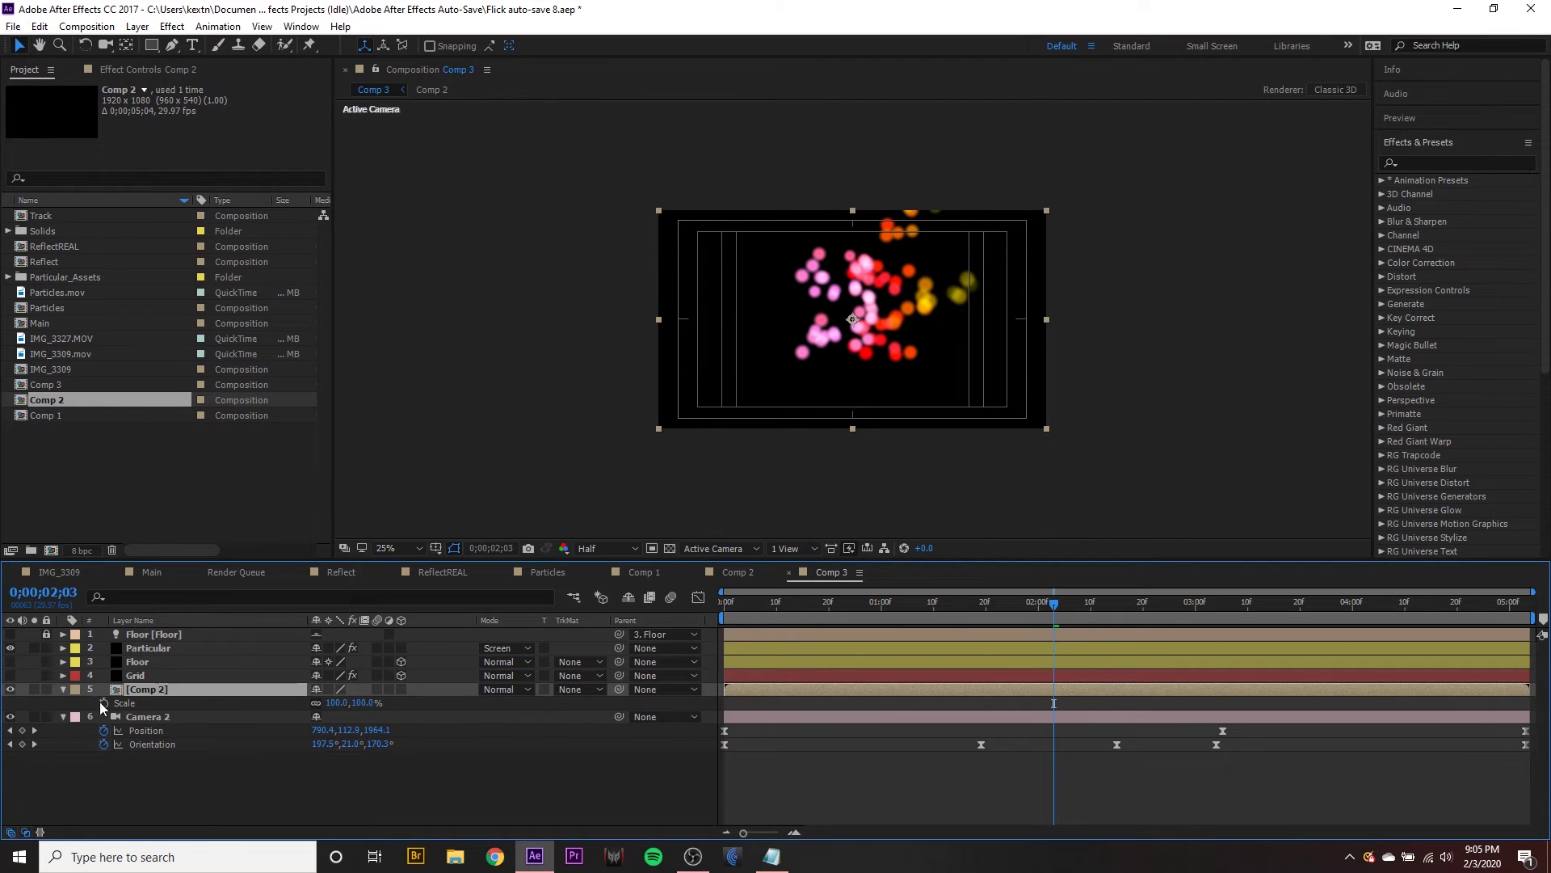
click(316, 703)
click(363, 703)
text(-100)
key(Return)
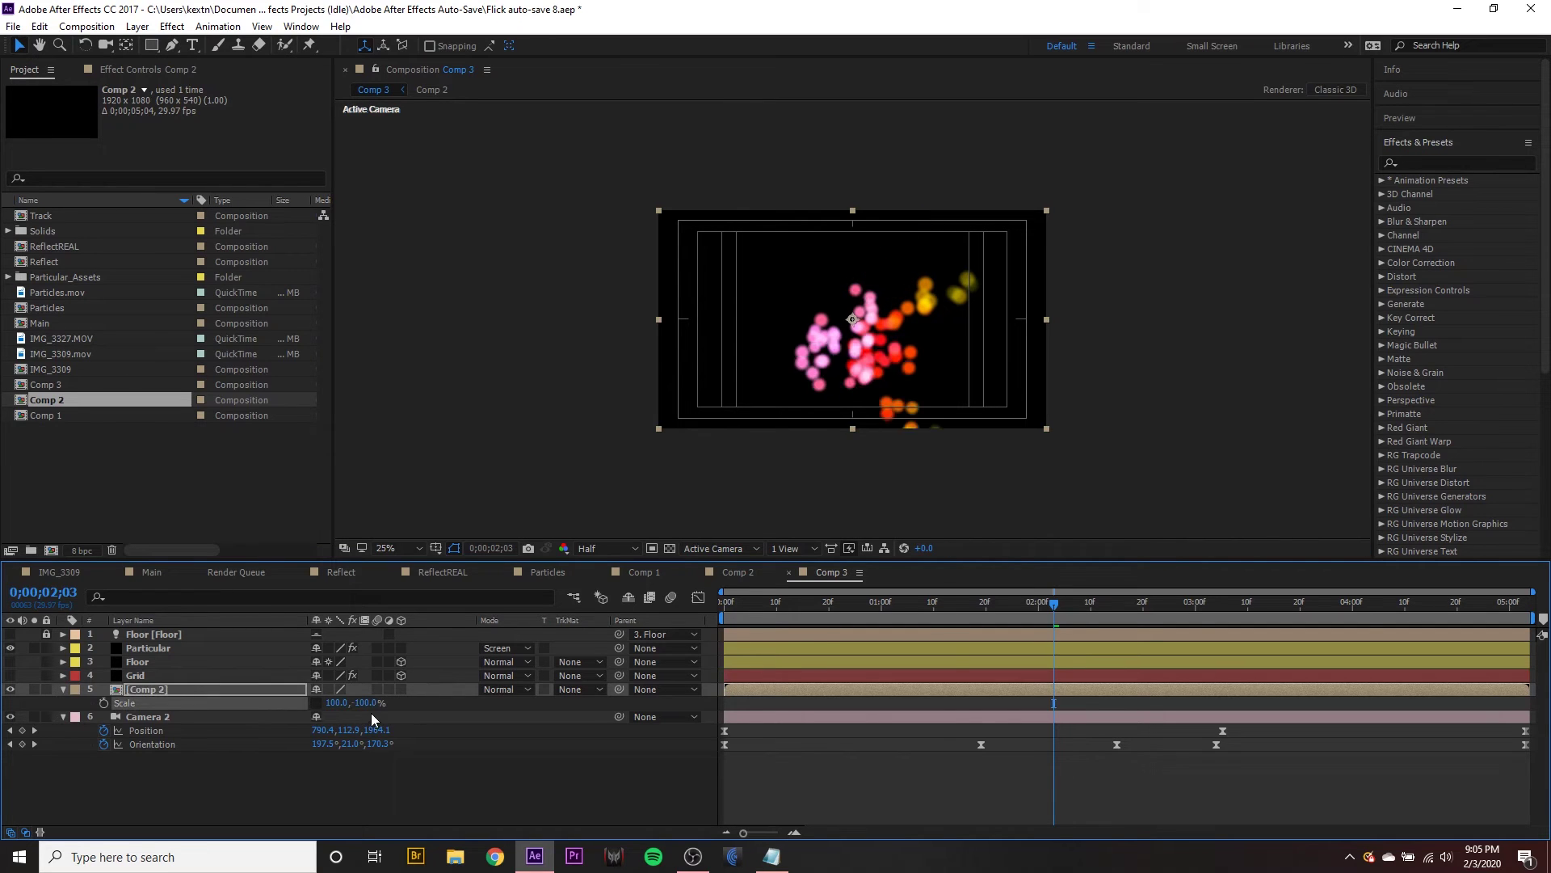
click(937, 808)
key(space)
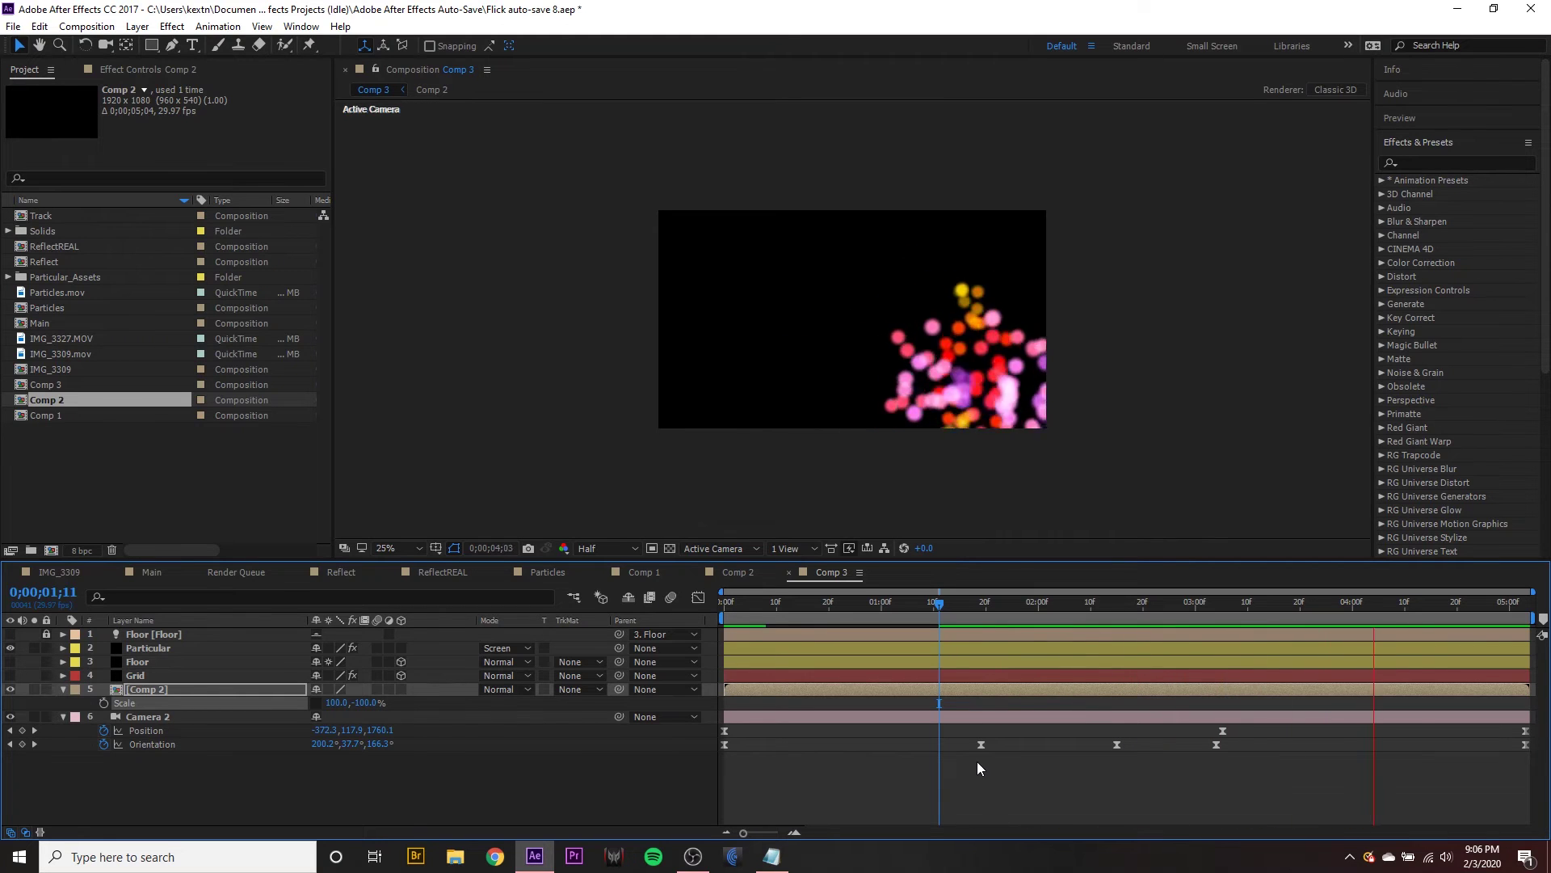
Step: Add Tint and Directional Blur effects to the flipped Comp 2 layer
click(173, 705)
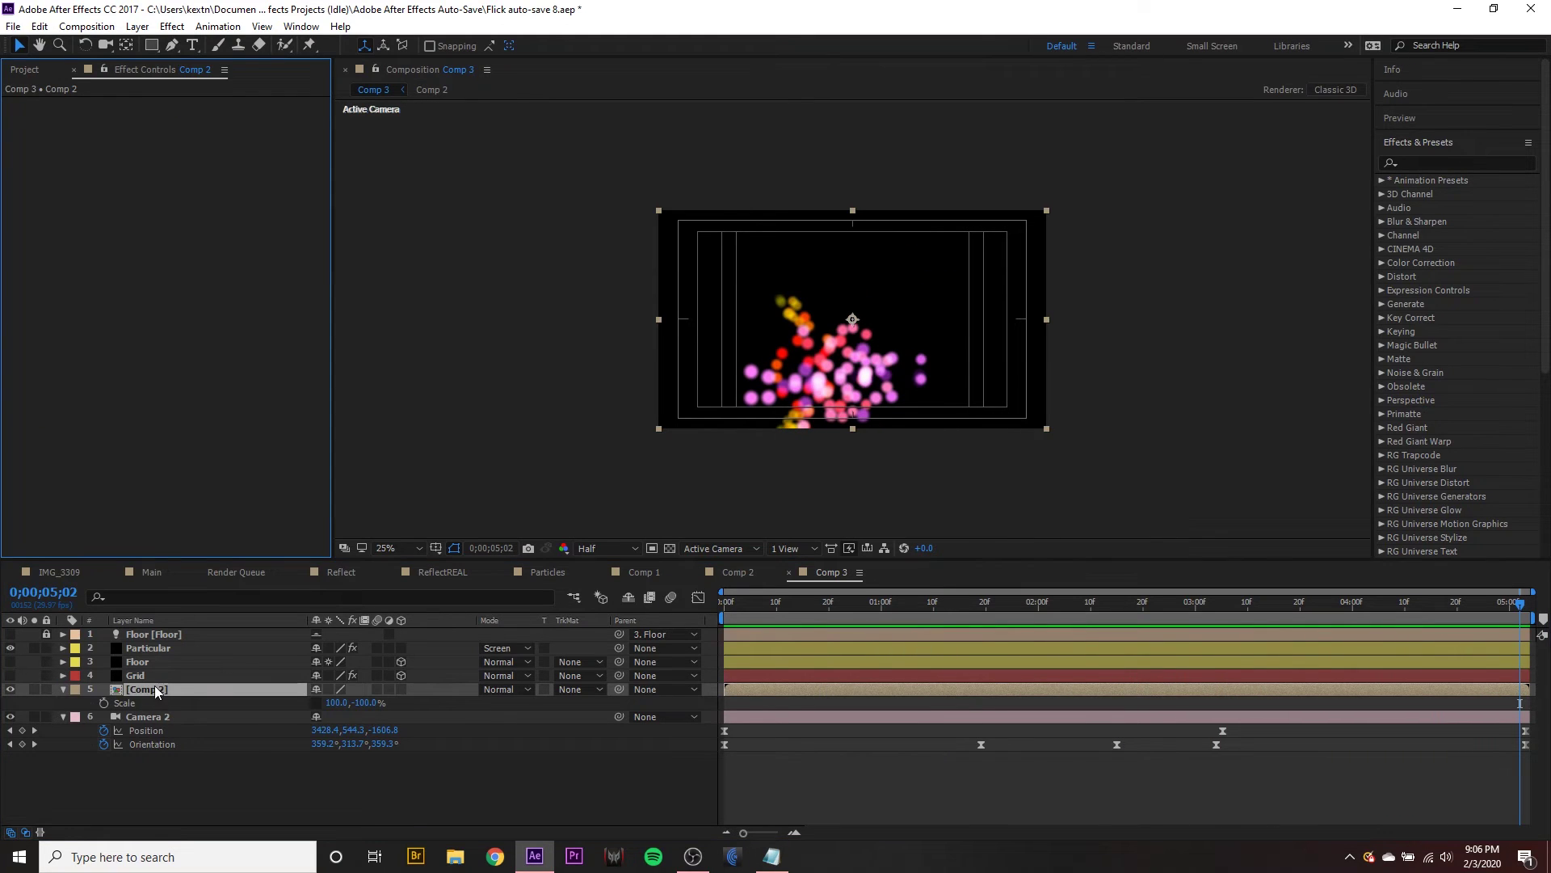
key(ctrl+space)
text(t)
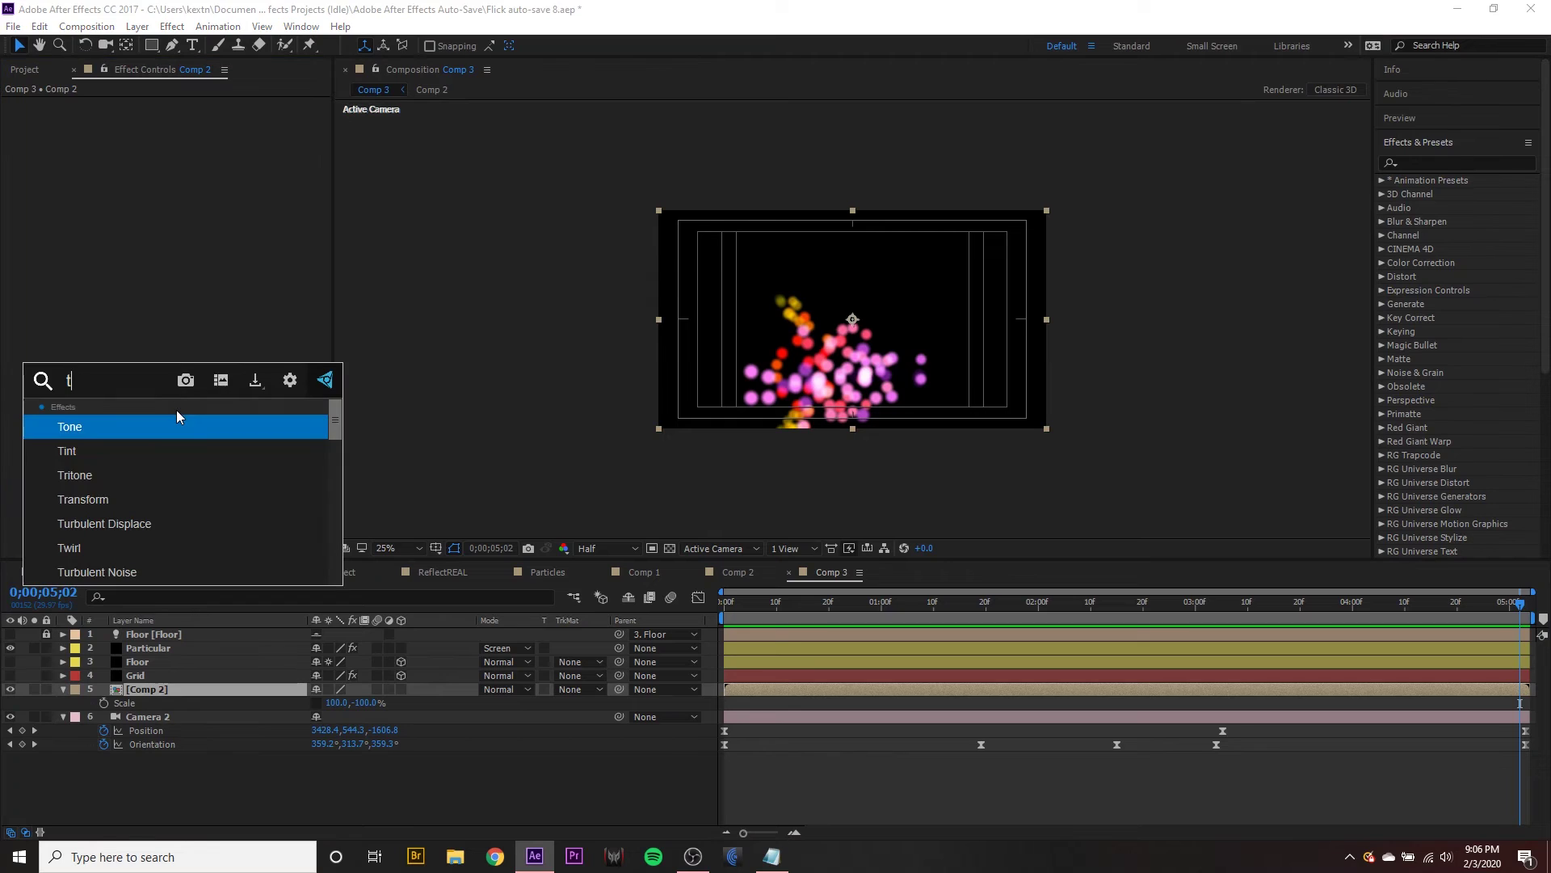
click(125, 451)
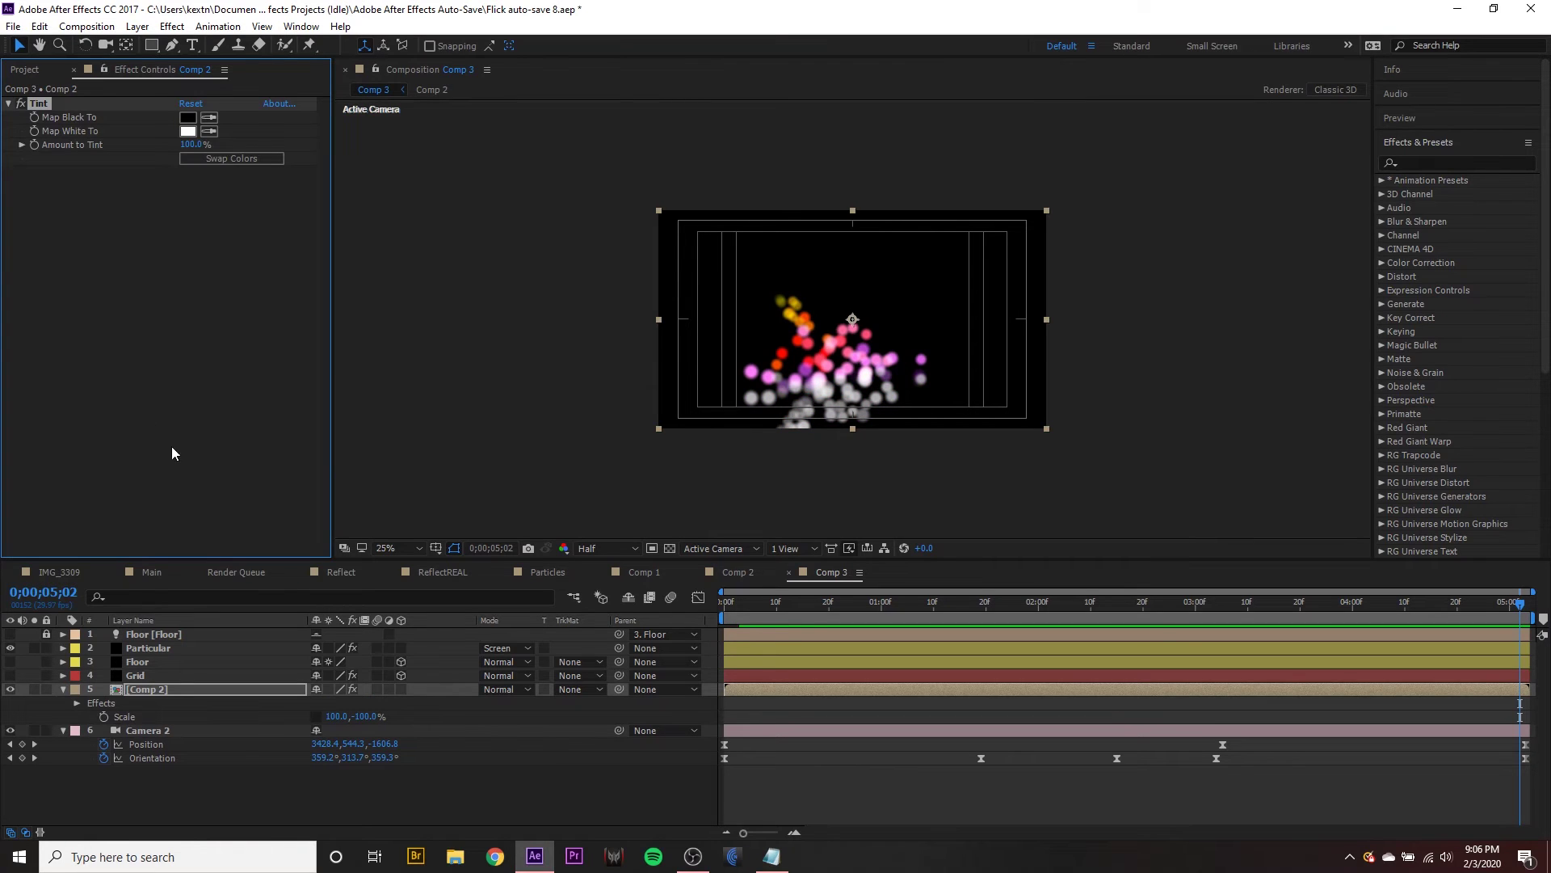
right_click(69, 292)
click(44, 316)
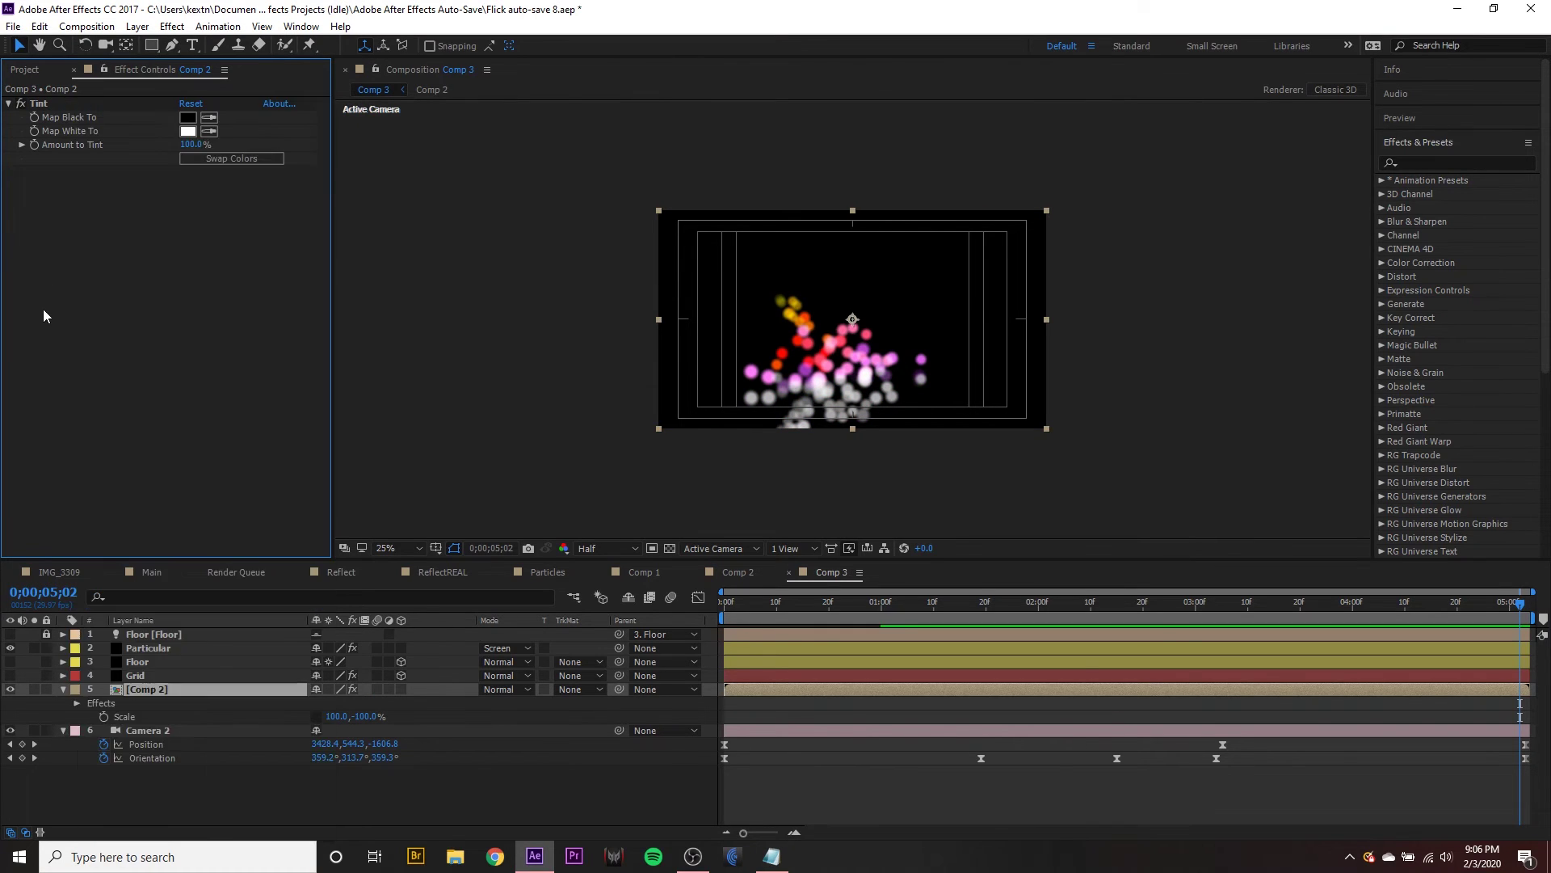
click(221, 269)
Step: Search effects for 'fast' to add Fast Box Blur, returning the time to 3;00
key(ctrl+space)
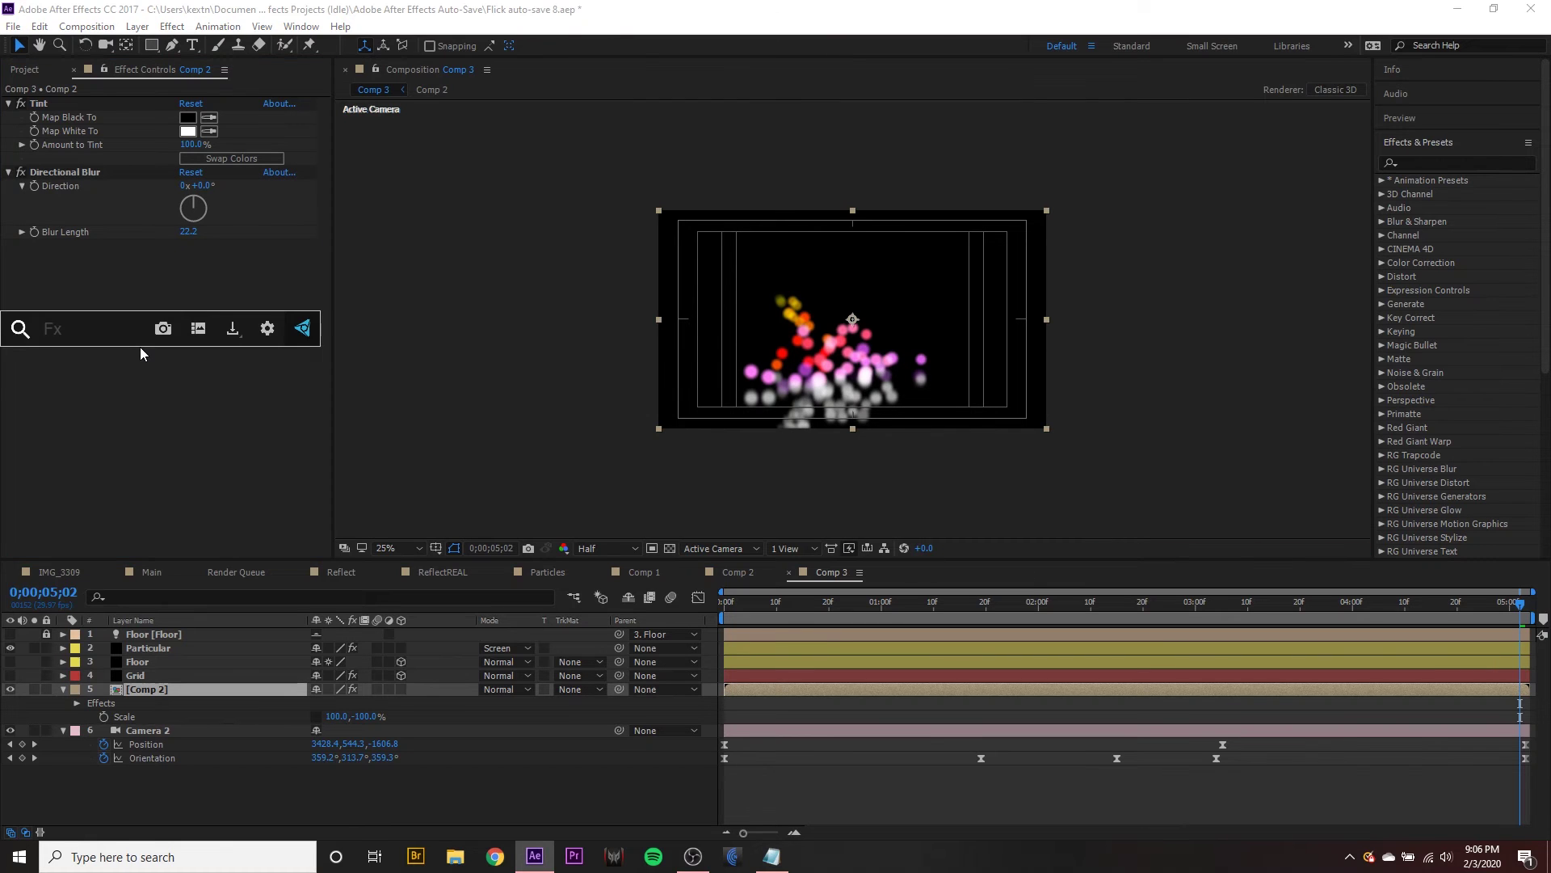
text(fast)
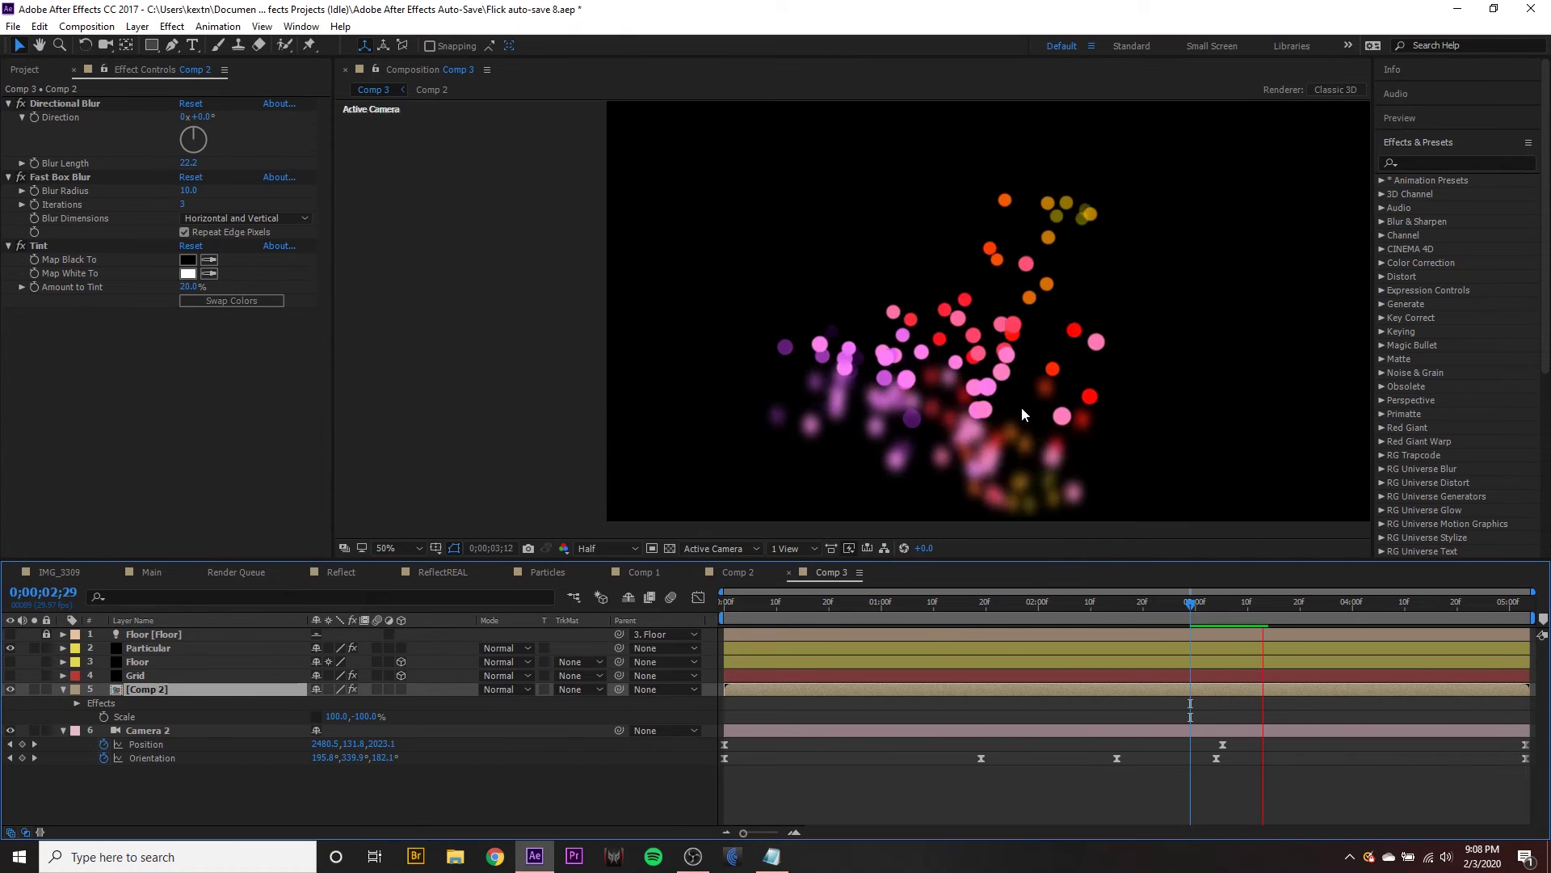
key(space)
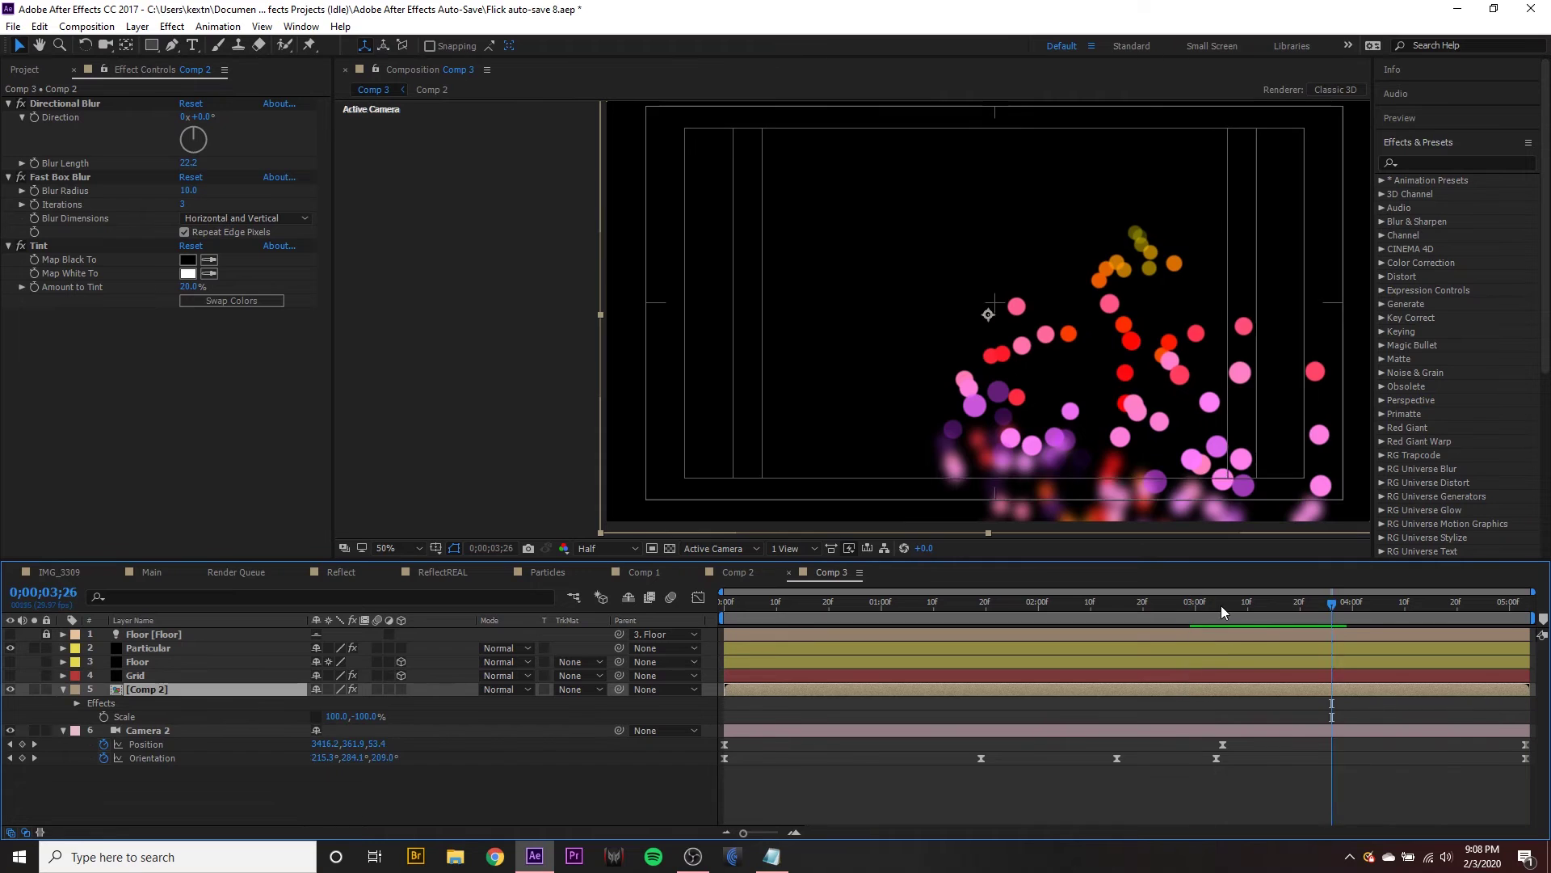
mouse_move(1222, 608)
mouse_down()
mouse_move(1159, 617)
mouse_move(1268, 596)
mouse_move(1228, 599)
mouse_up()
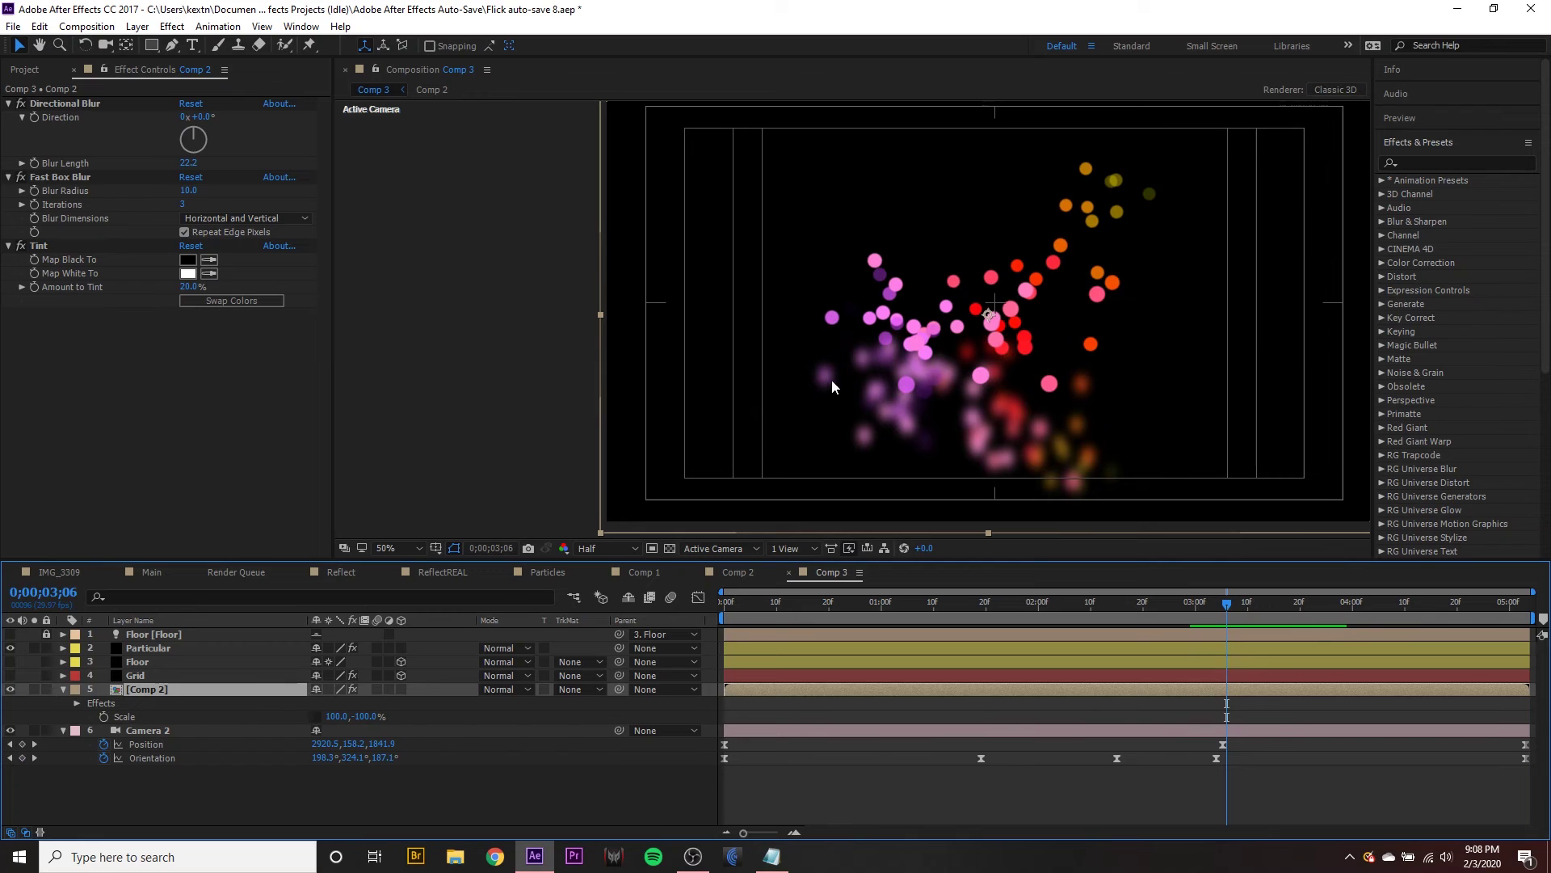
right_click(164, 691)
mouse_move(356, 112)
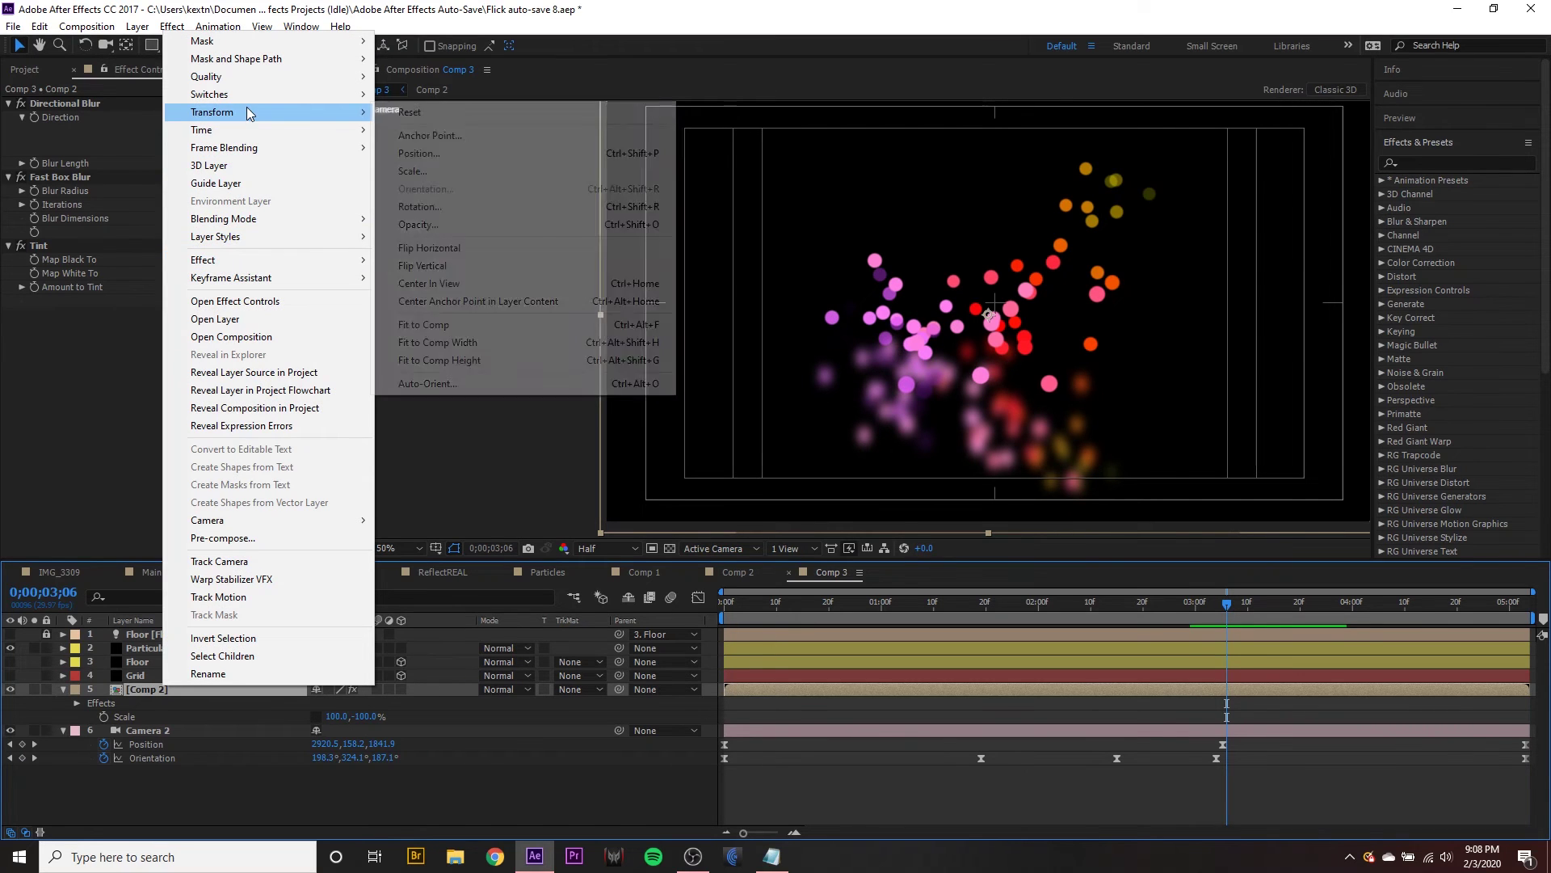
click(435, 117)
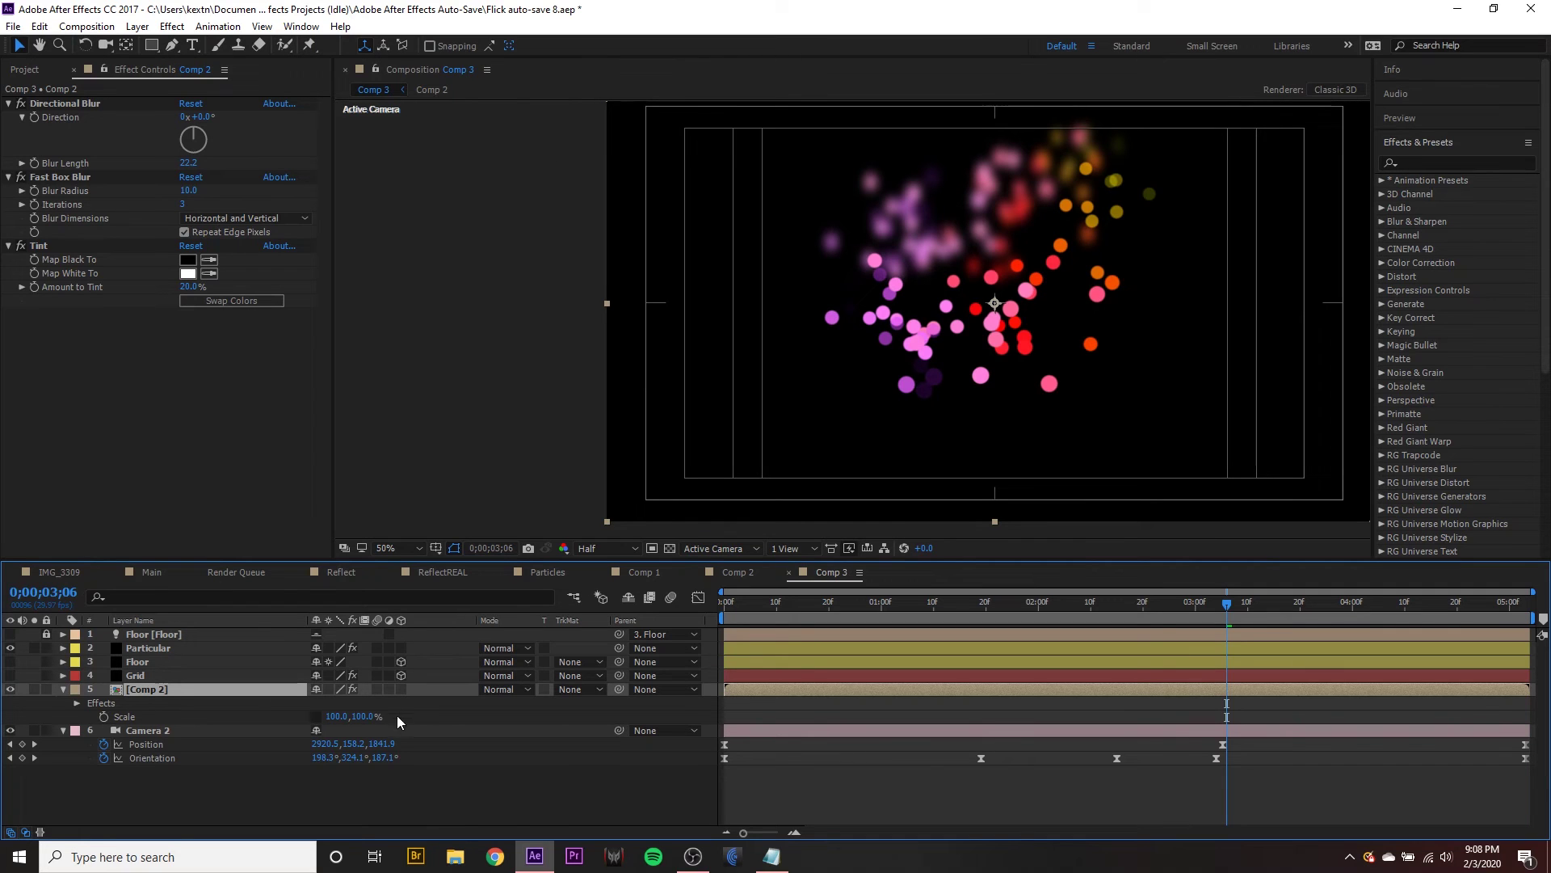
click(366, 716)
text(-100)
key(Return)
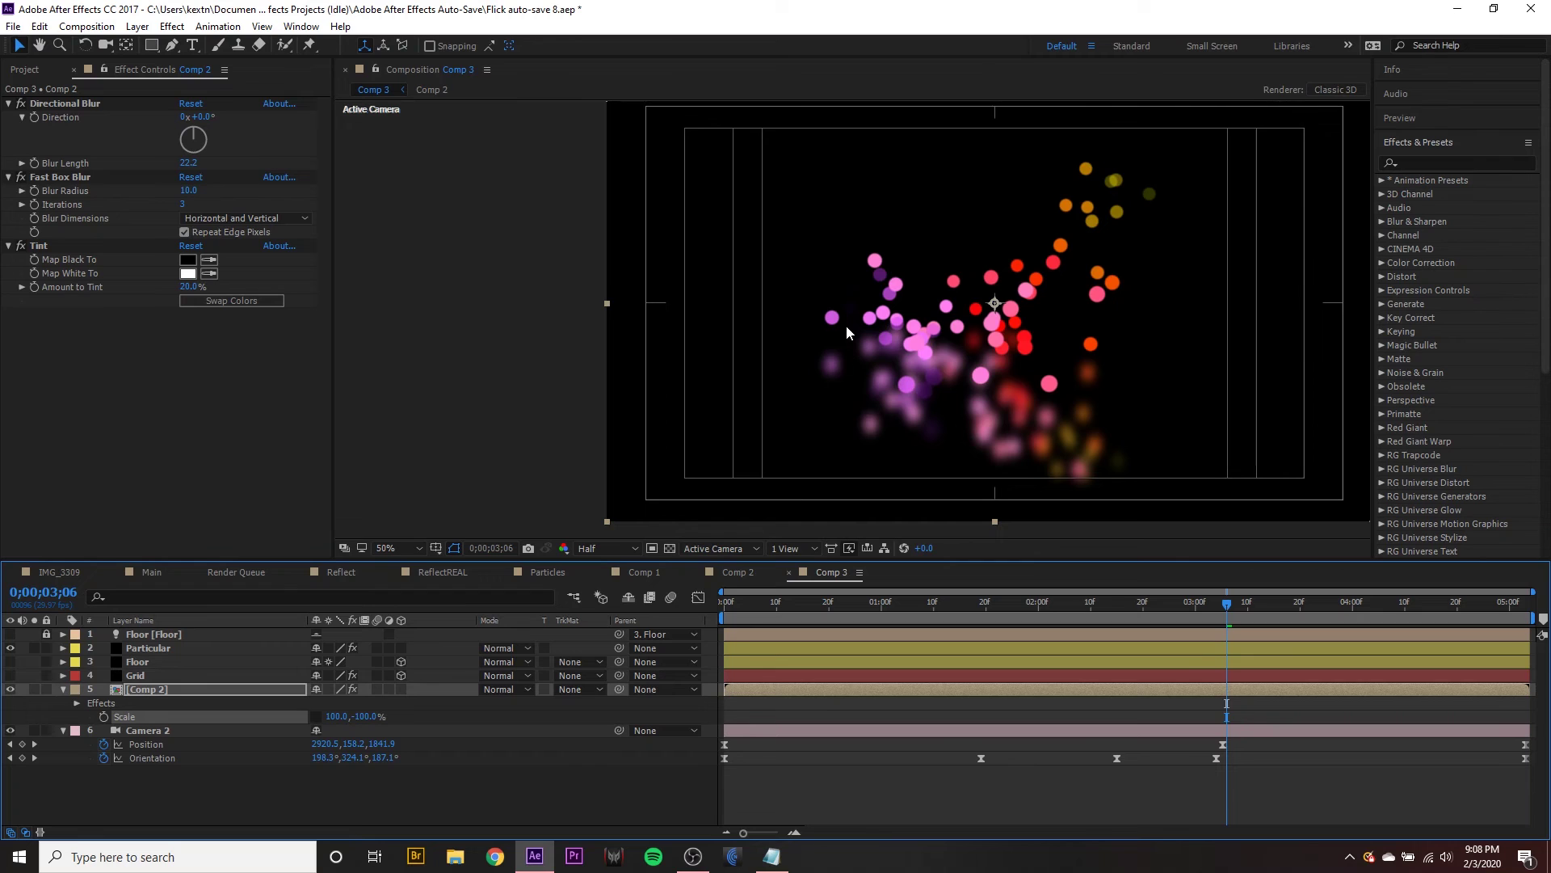
click(1258, 607)
key(space)
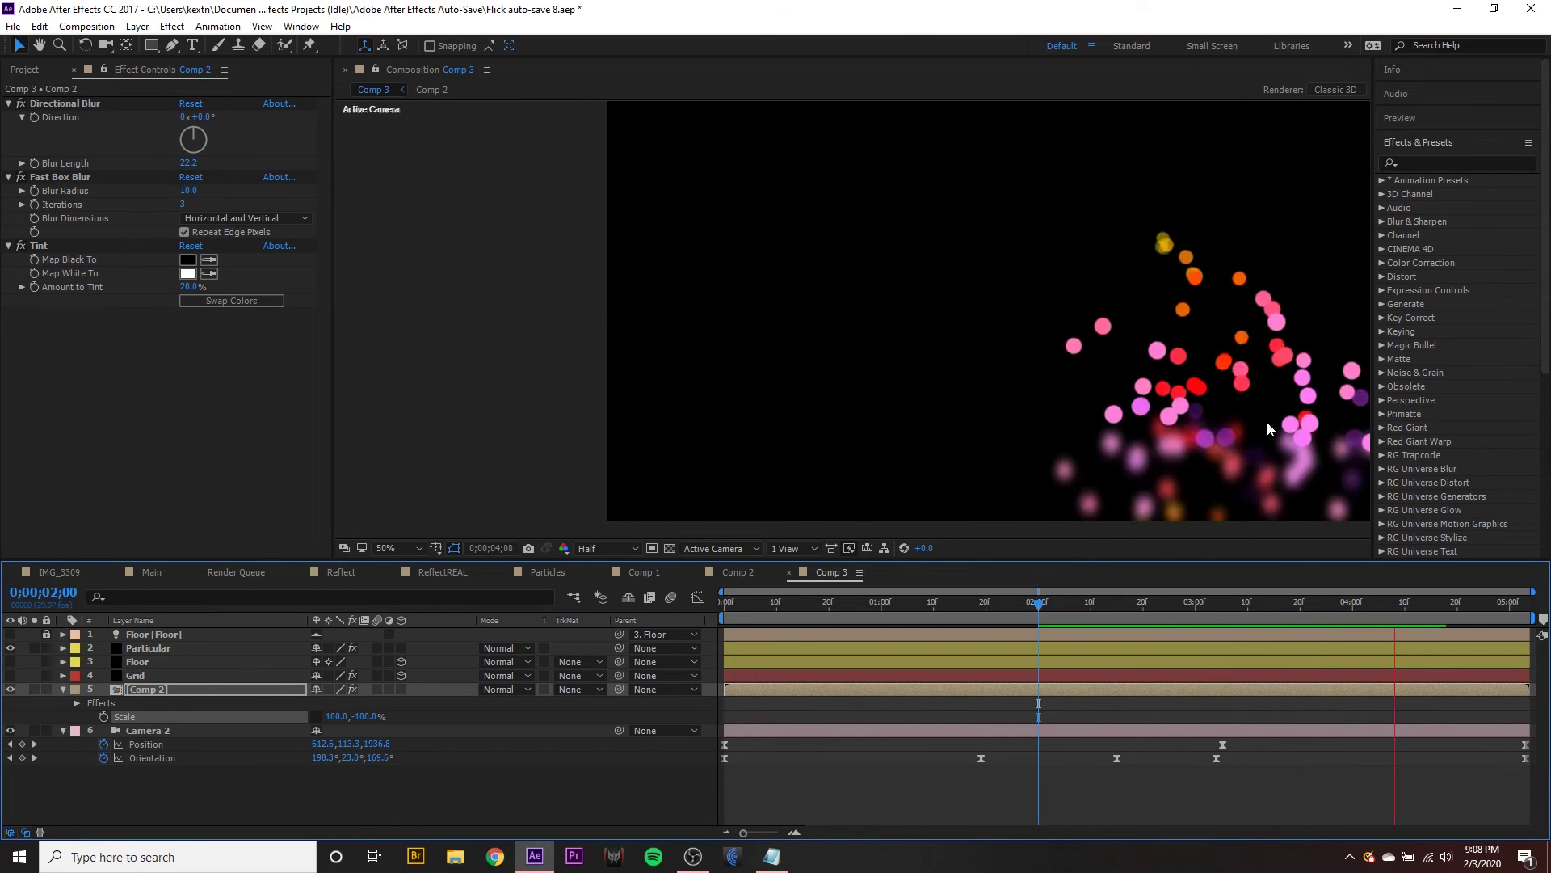
click(935, 355)
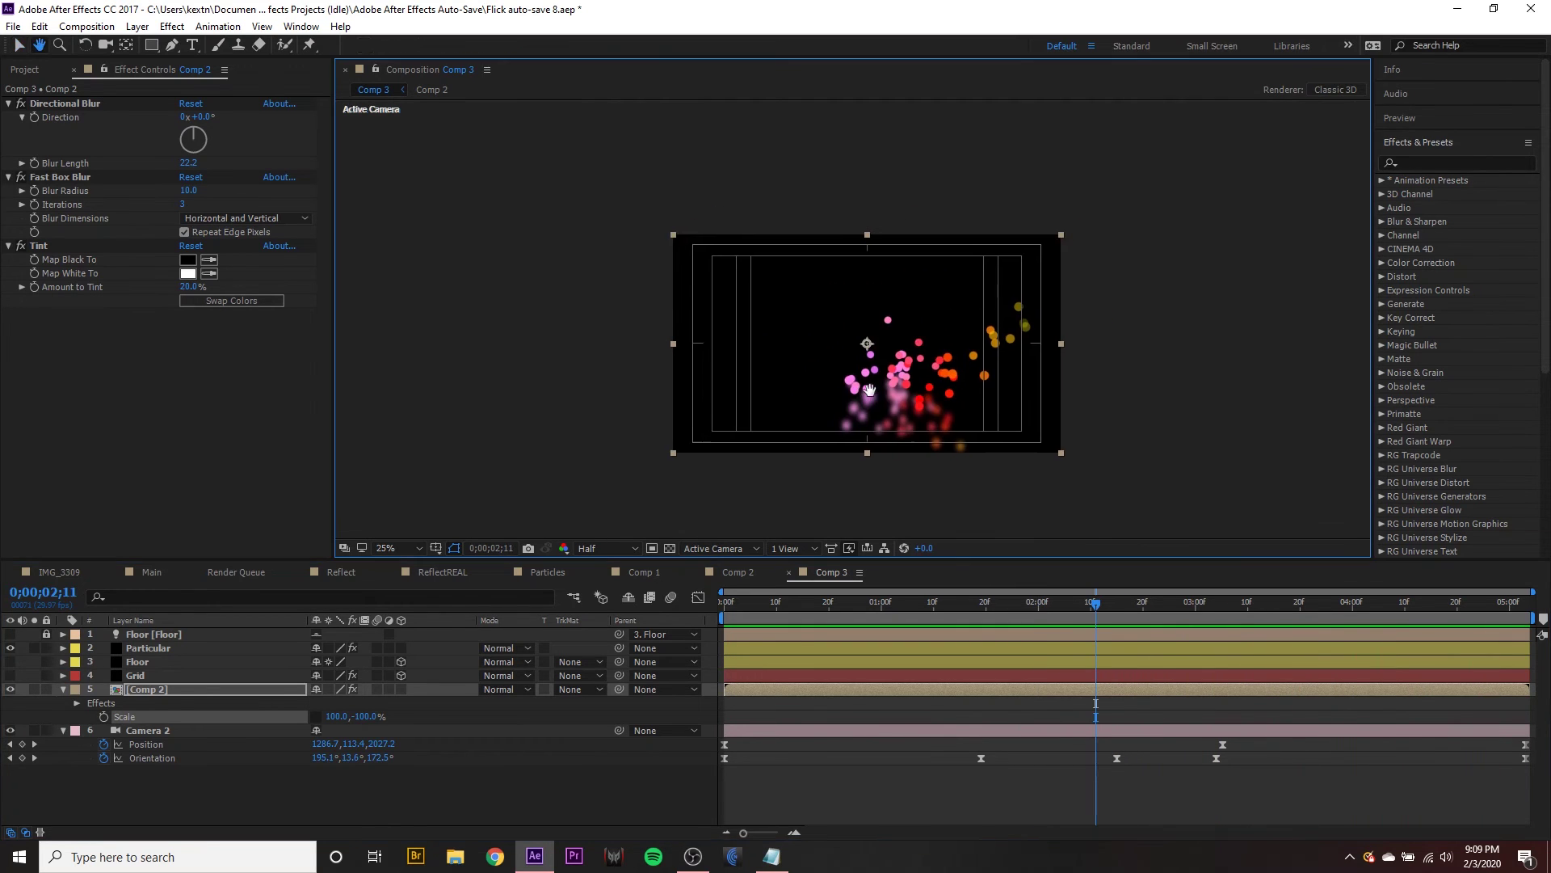
drag(865, 401, 882, 357)
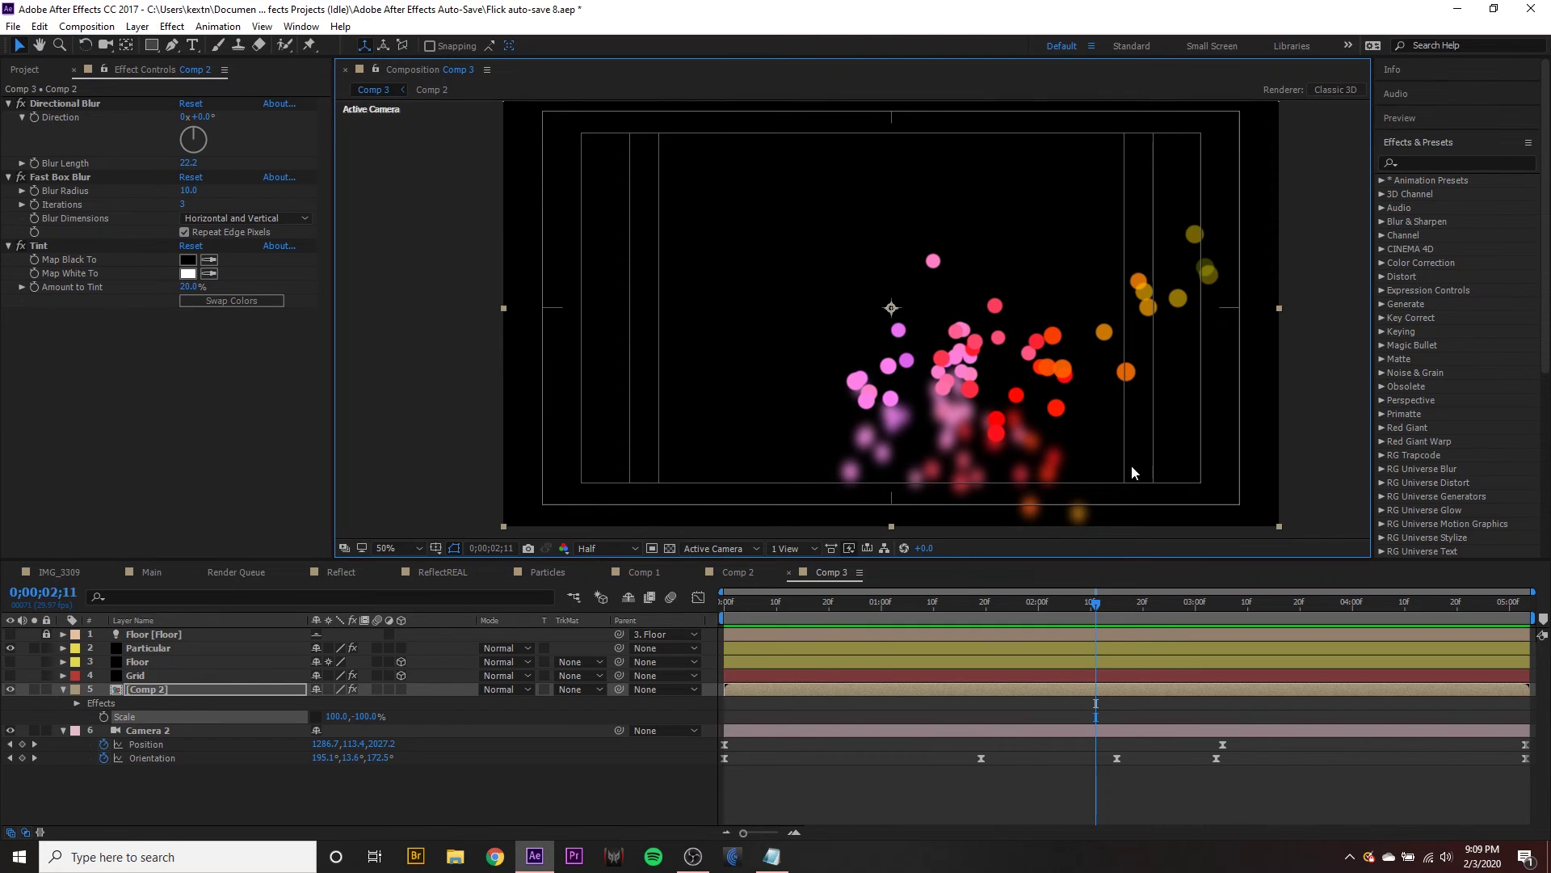
click(738, 572)
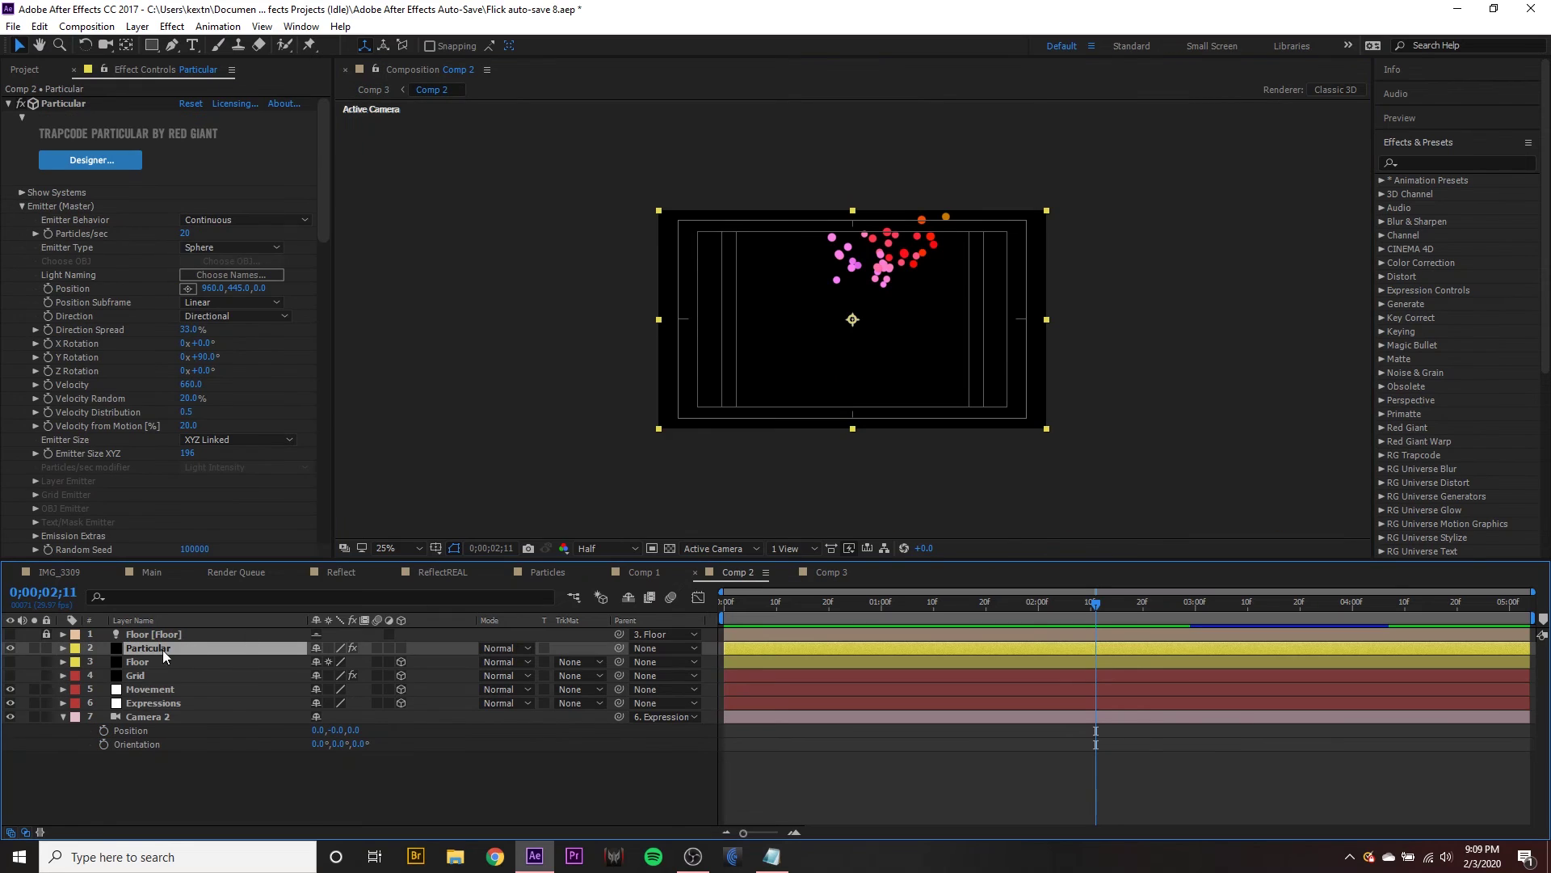
click(50, 107)
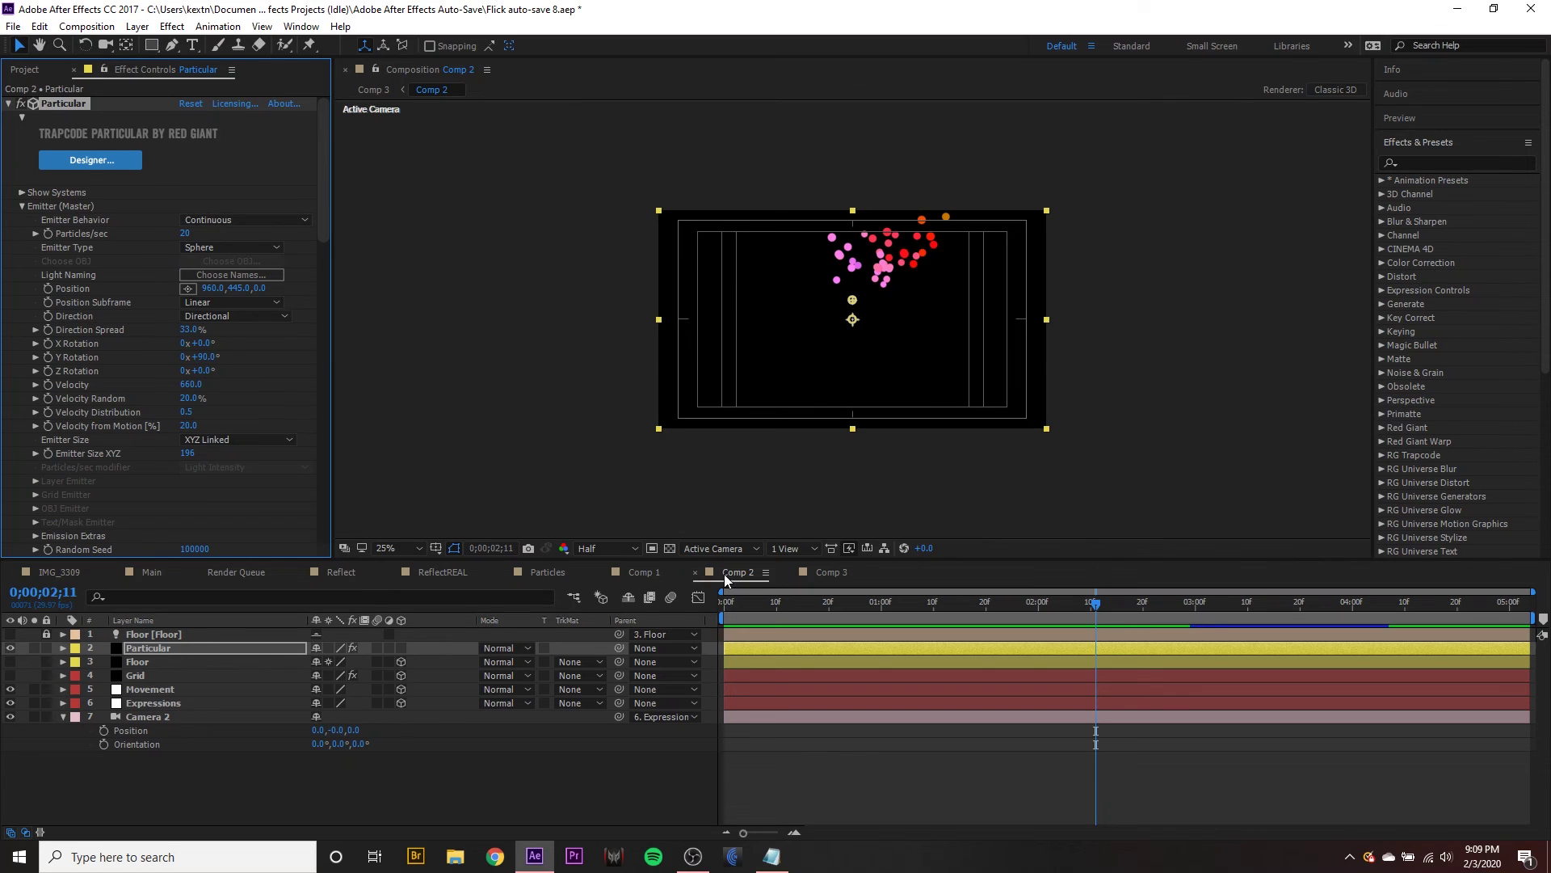
click(821, 572)
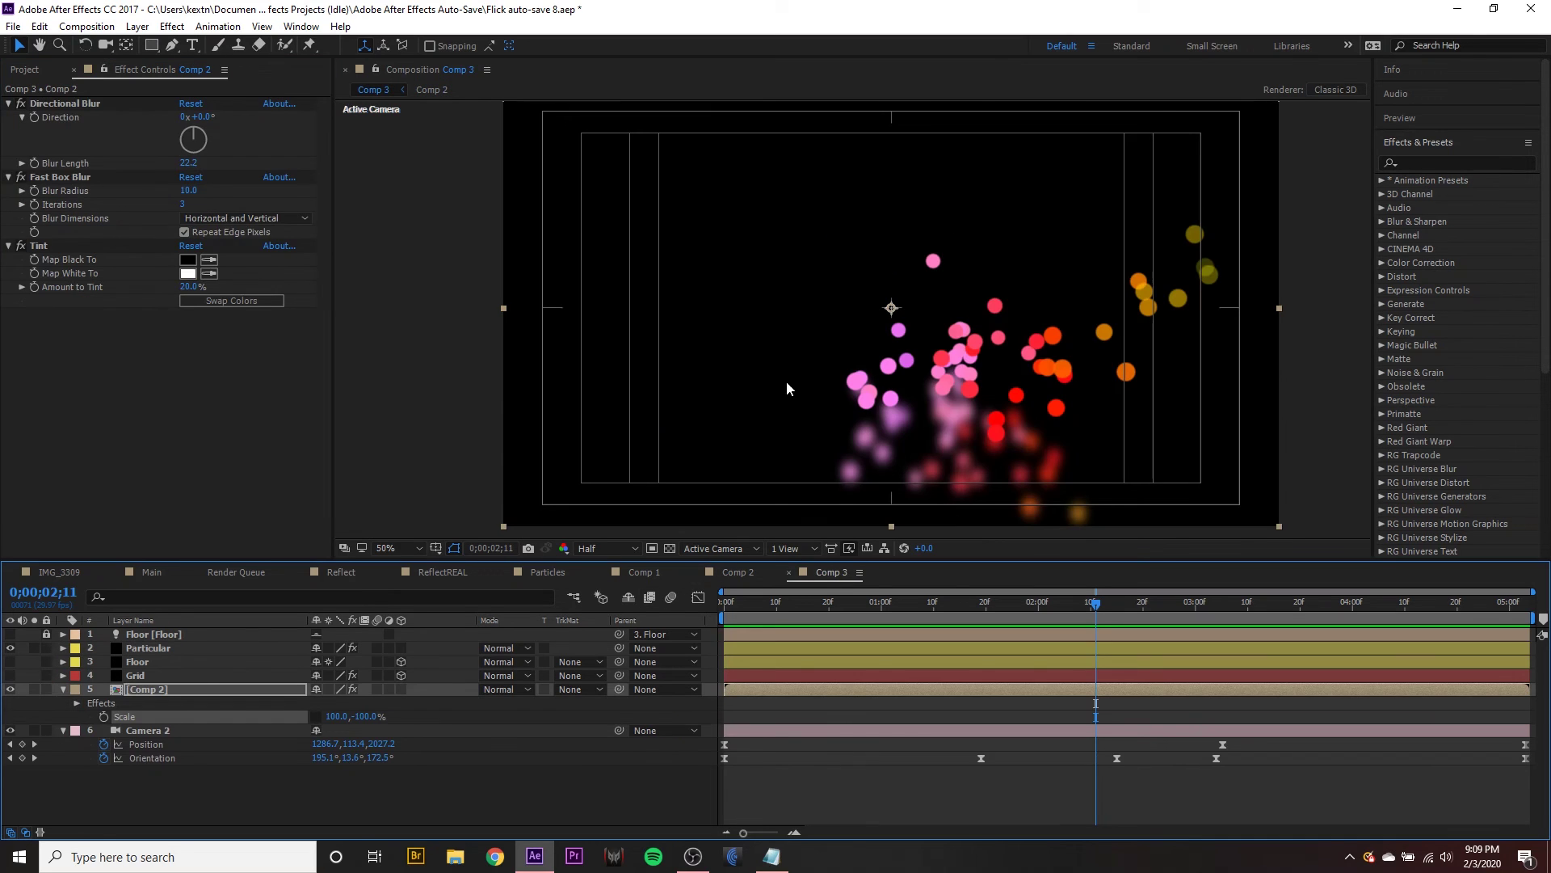
click(167, 647)
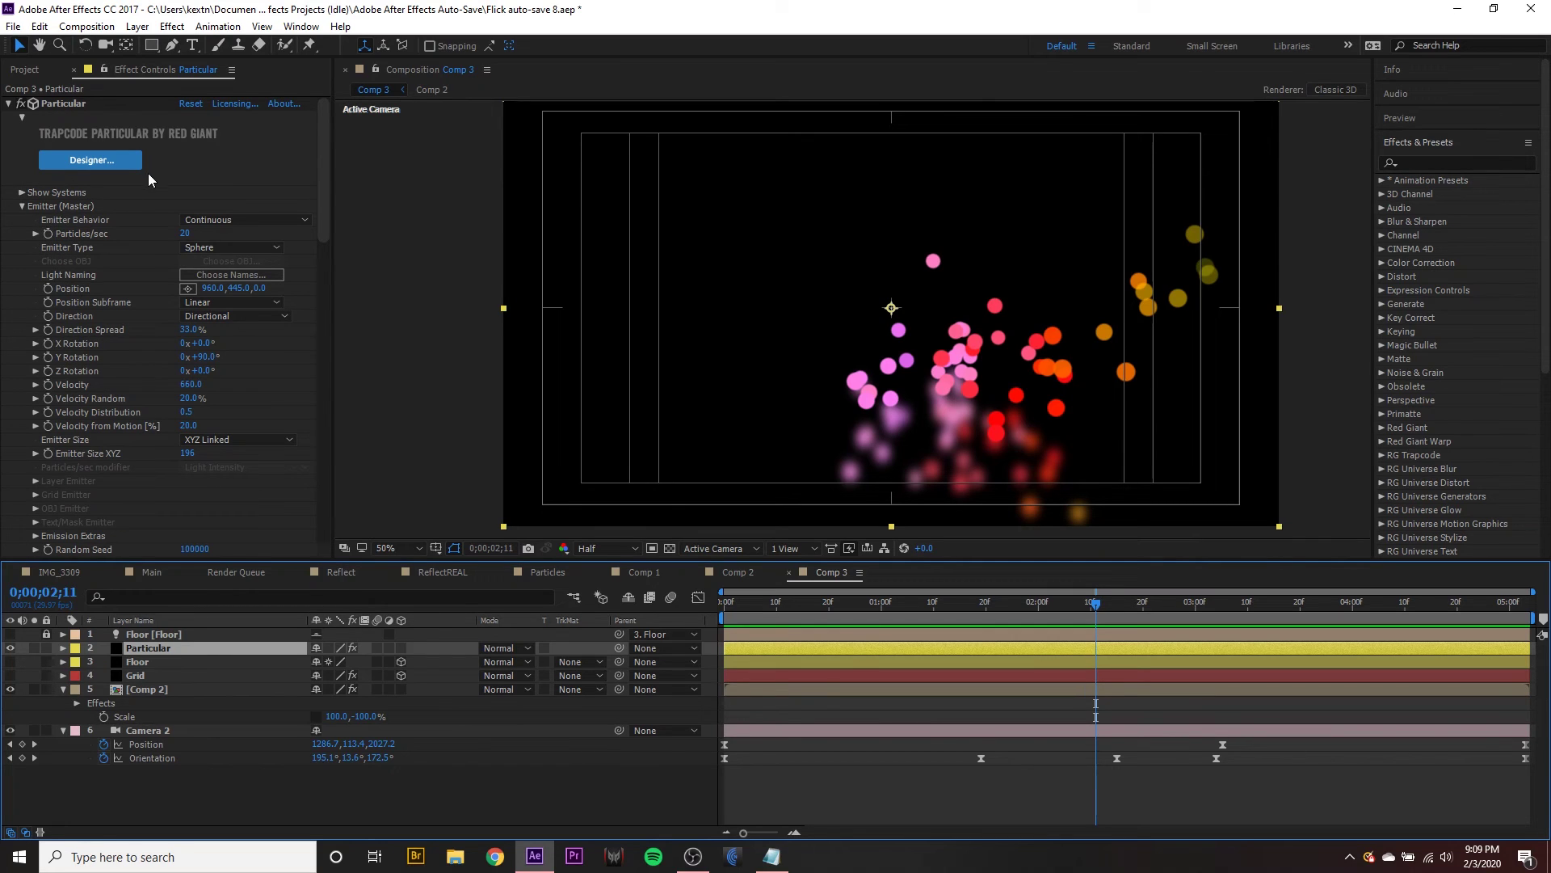
click(975, 617)
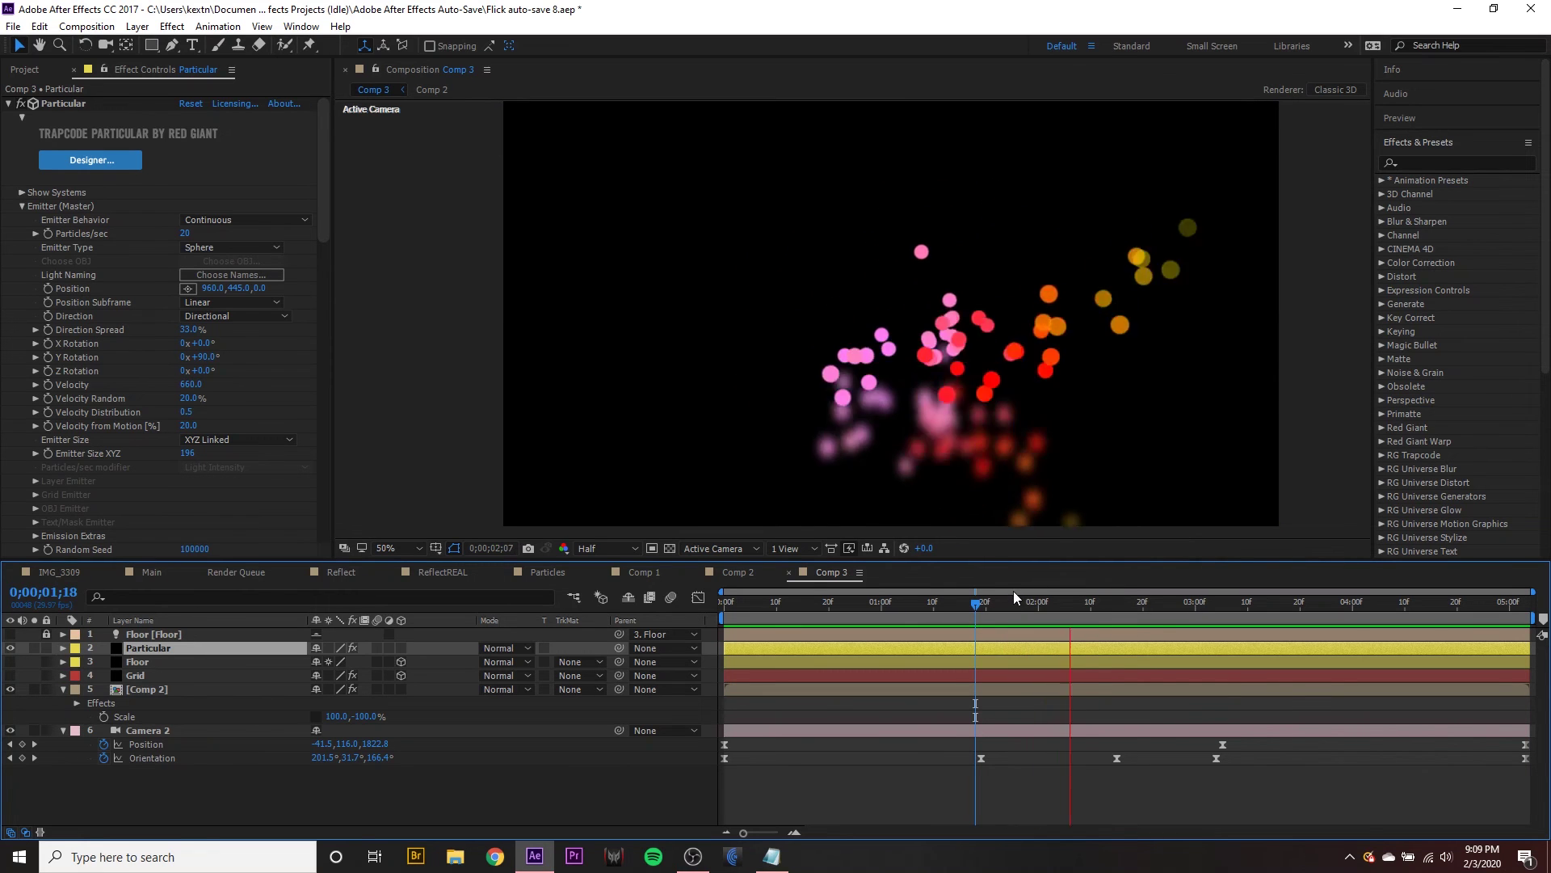
click(995, 605)
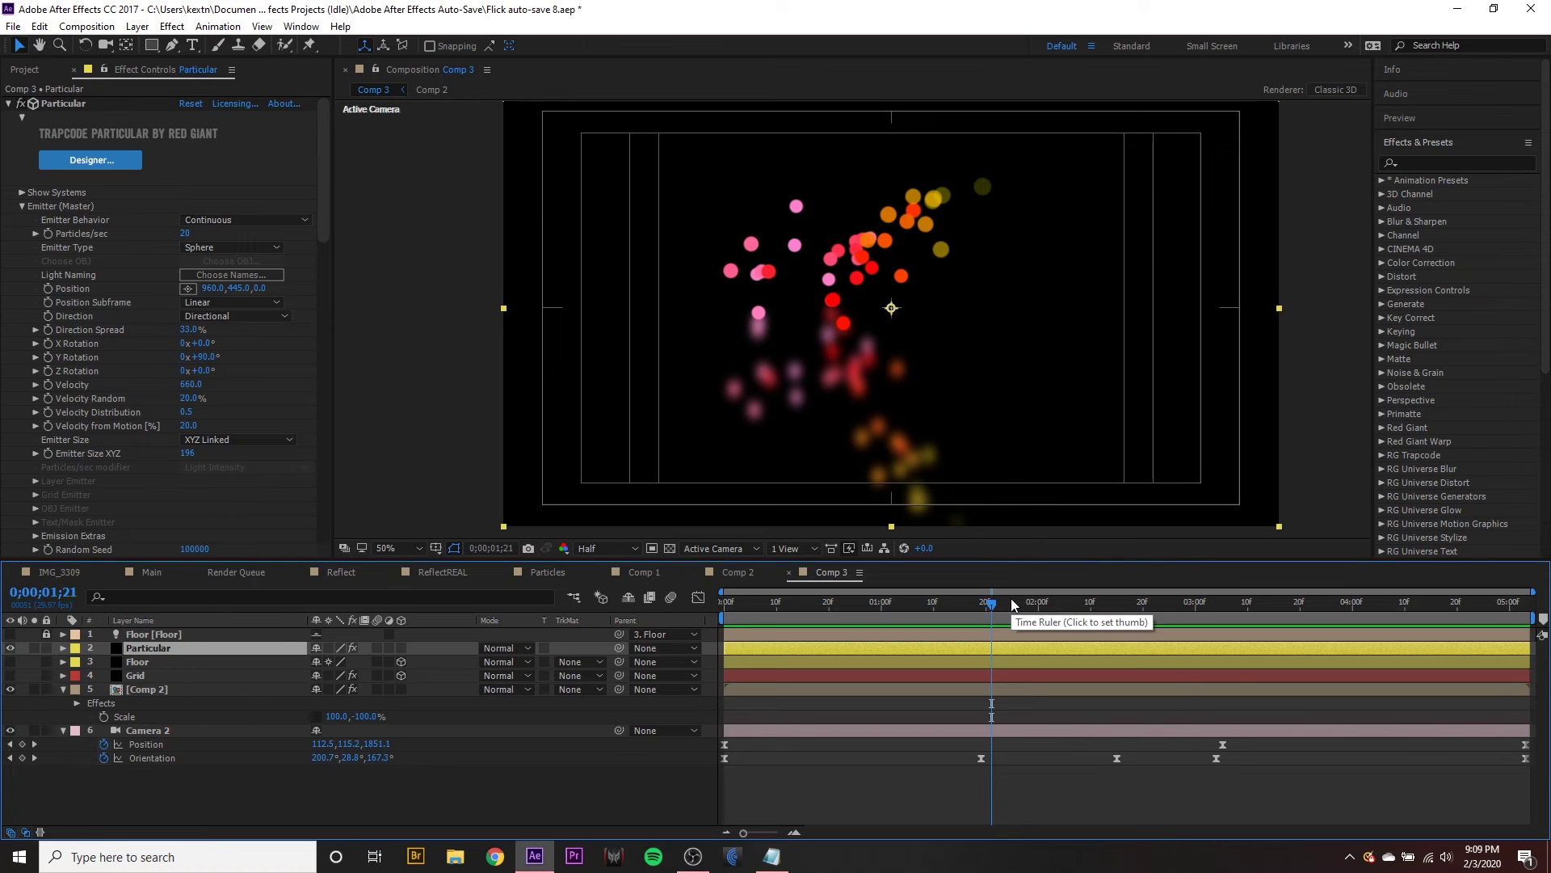
drag(1010, 599, 1045, 617)
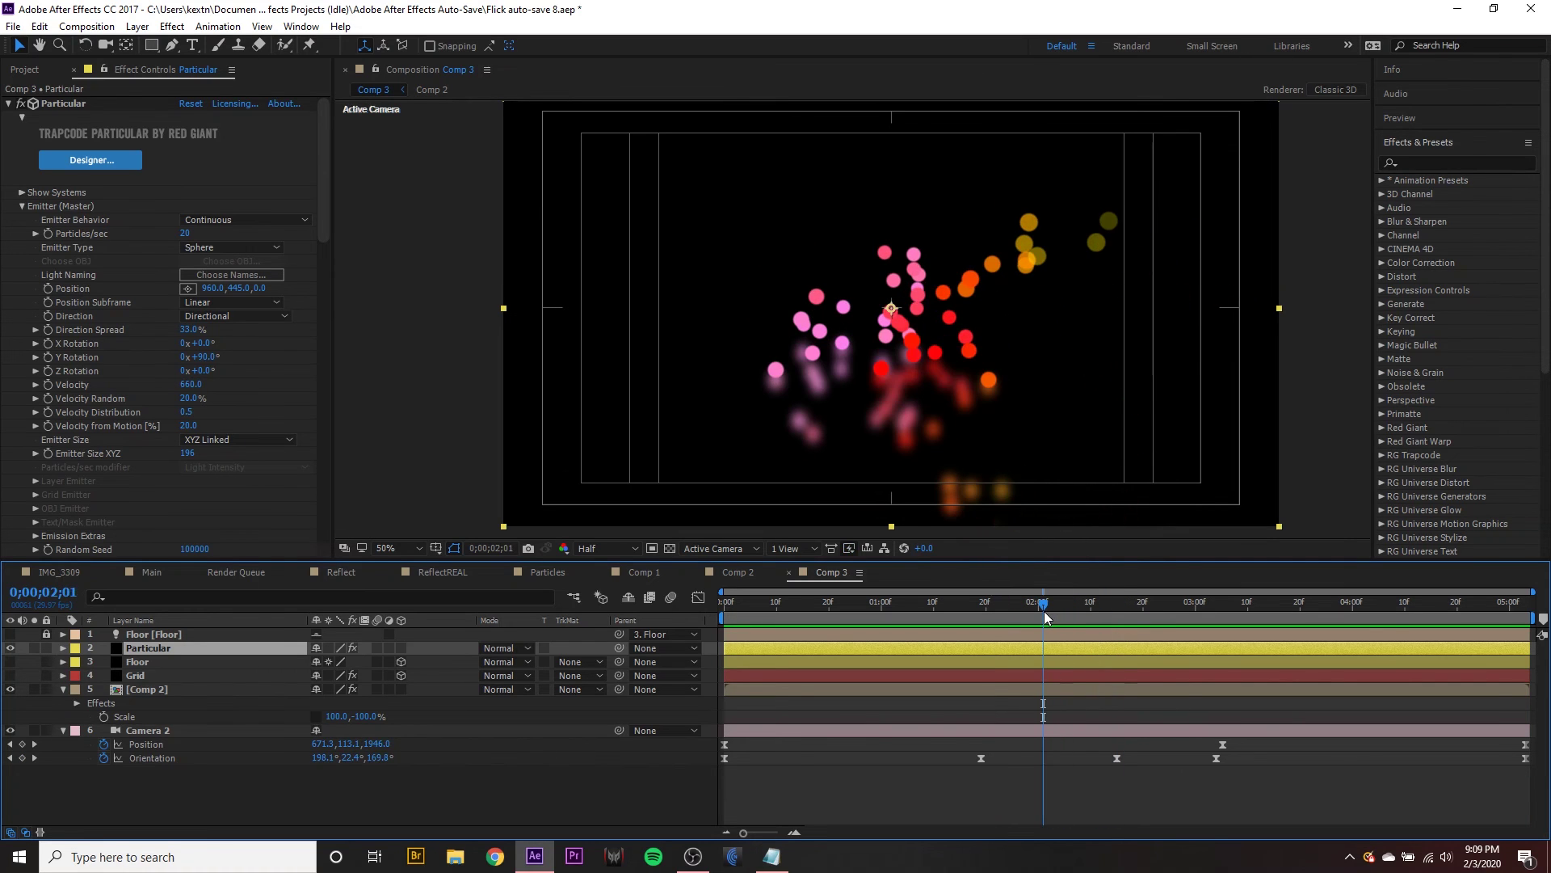